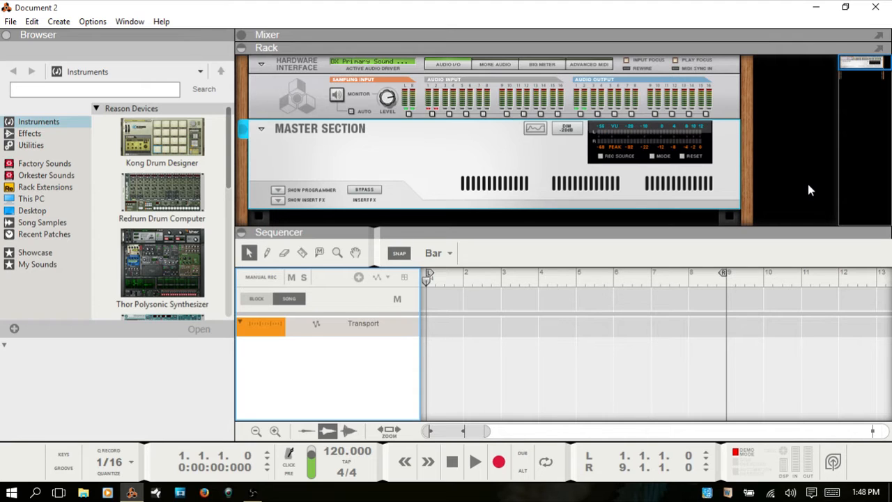
- Add a Kong Drum Designer to the rack below the Master Section and hide the browser
{"action": "key", "text": "F6"}
{"action": "mouse_move", "coordinate": [156, 142]}
{"action": "left_mouse_down"}
{"action": "mouse_move", "coordinate": [333, 259]}
{"action": "mouse_move", "coordinate": [334, 252]}
{"action": "left_mouse_up"}
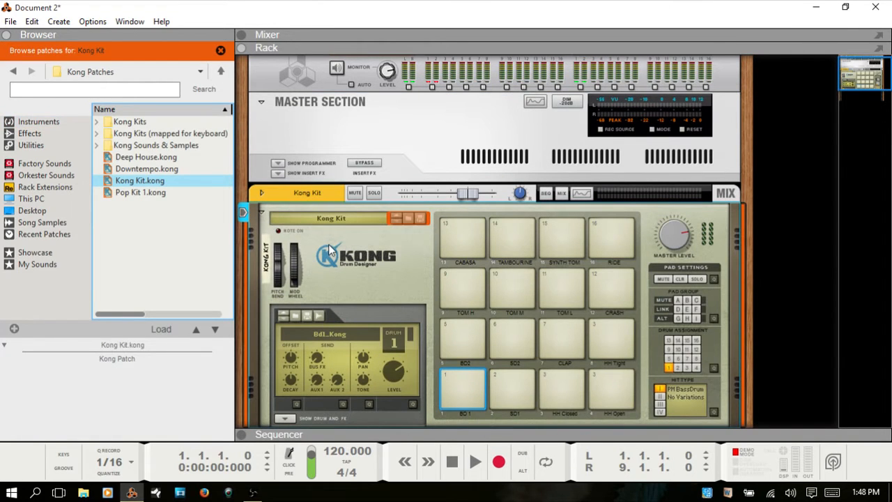
{"action": "key", "text": "F3"}
{"action": "scroll", "coordinate": [339, 214], "scroll_direction": "down", "scroll_amount": 1}
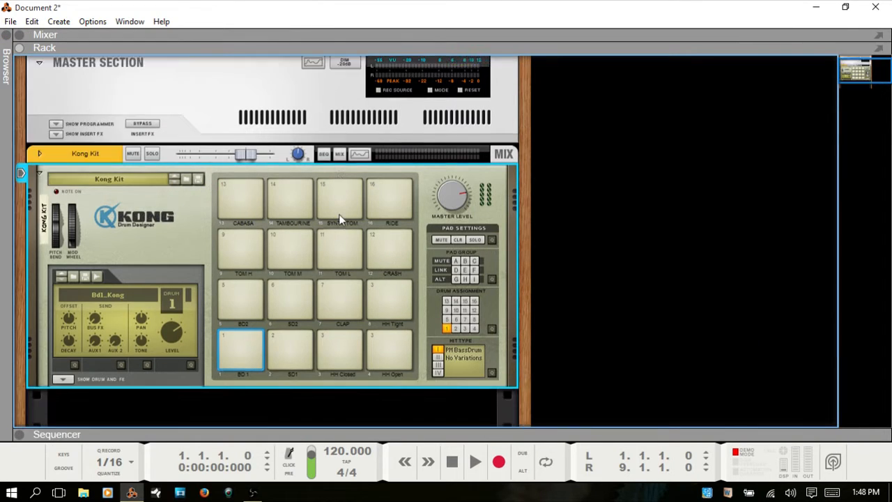
{"action": "scroll", "coordinate": [339, 214], "scroll_direction": "down", "scroll_amount": 1}
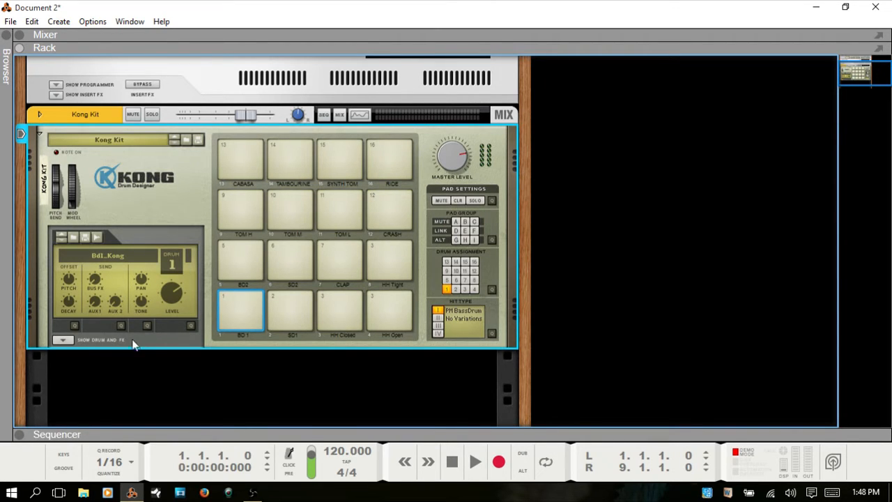
- Show the Kong's drum and FX section for the BD 1 pad and look over its modules
{"action": "scroll", "coordinate": [141, 337], "scroll_direction": "down", "scroll_amount": 2}
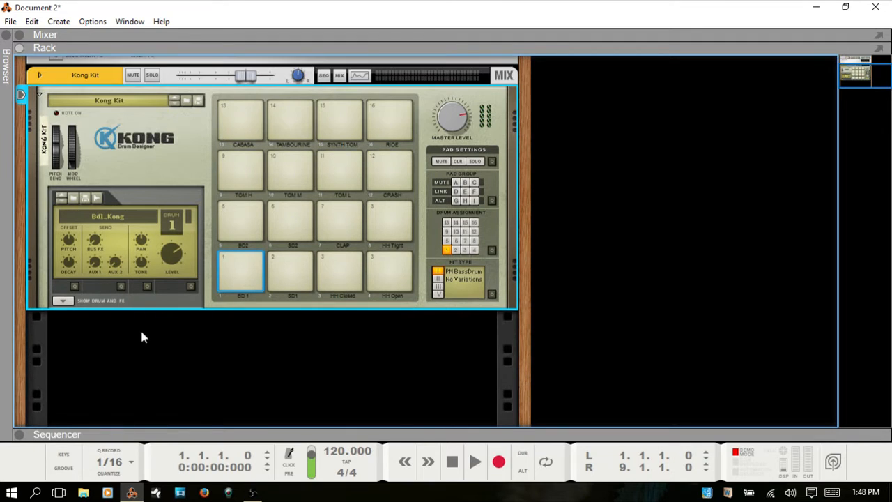
{"action": "left_click", "coordinate": [61, 300]}
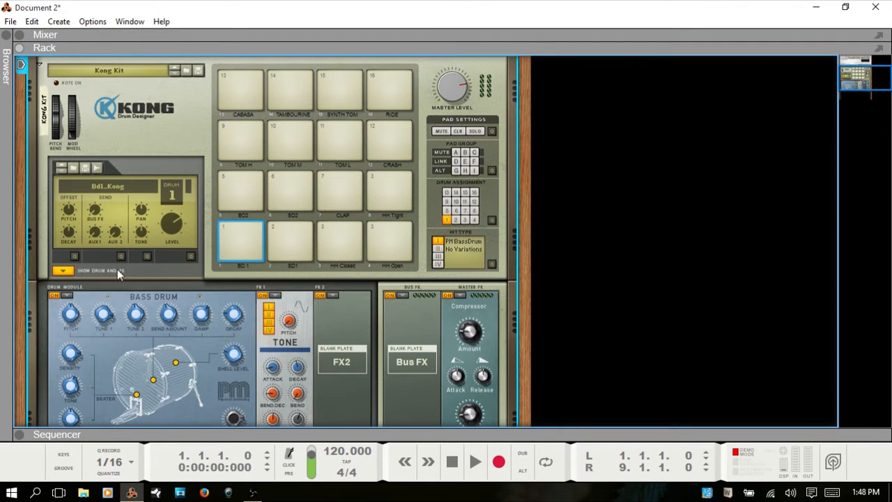
{"action": "scroll", "coordinate": [120, 272], "scroll_direction": "down", "scroll_amount": 2}
{"action": "scroll", "coordinate": [120, 273], "scroll_direction": "up", "scroll_amount": 2}
- Audition the HH Closed, HH Open and HH Tight pads and compare their hit types on drum 3
{"action": "left_click", "coordinate": [324, 228]}
{"action": "left_click", "coordinate": [383, 230]}
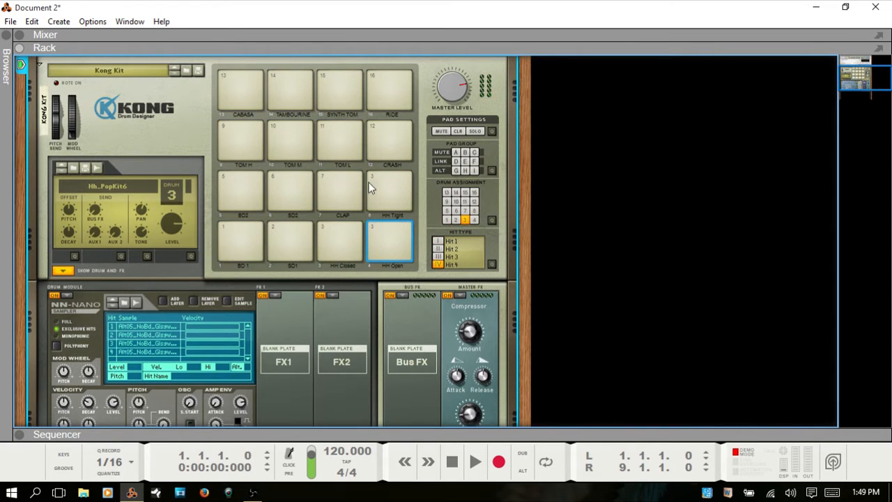
{"action": "left_click", "coordinate": [372, 177]}
{"action": "left_click", "coordinate": [373, 227]}
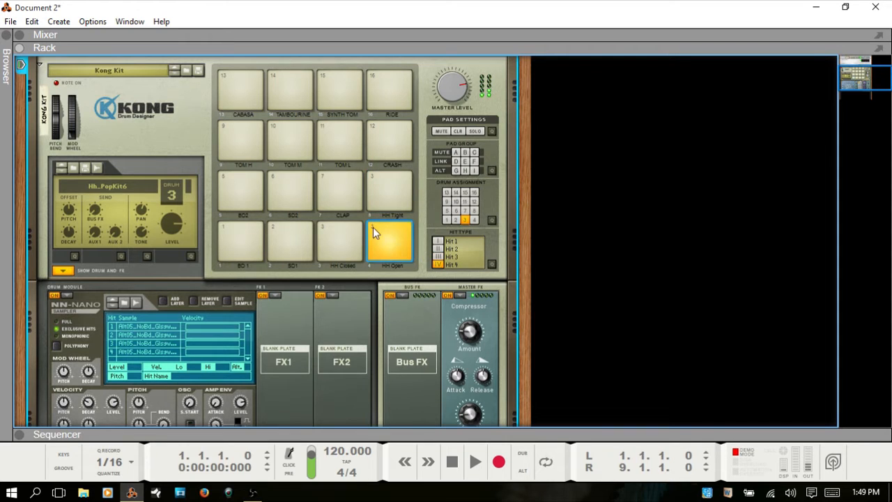
{"action": "left_click", "coordinate": [321, 227]}
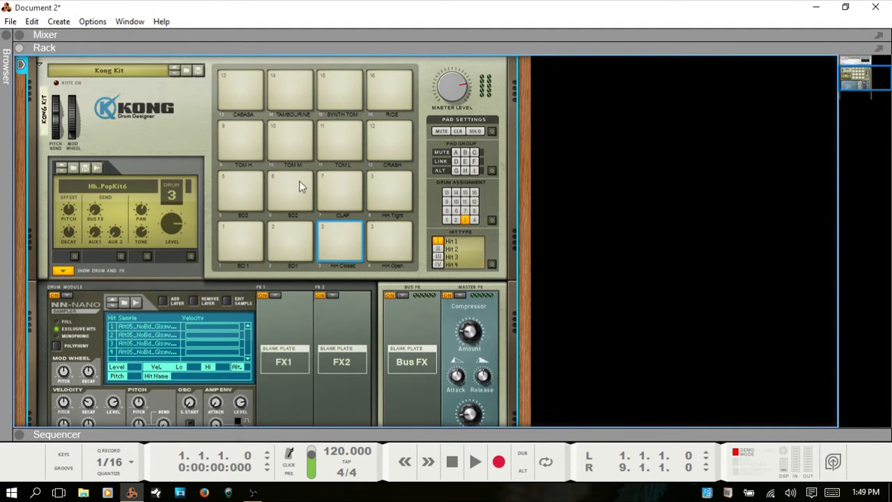
{"action": "left_click", "coordinate": [341, 242]}
{"action": "left_click", "coordinate": [388, 246]}
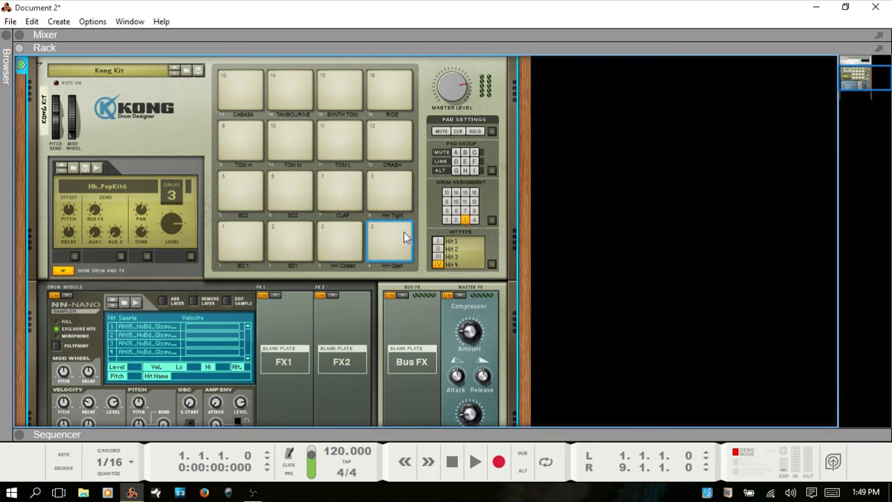
- Try assigning the HH Tight pad to drum 4, and return it to drum 3
{"action": "left_click", "coordinate": [389, 191]}
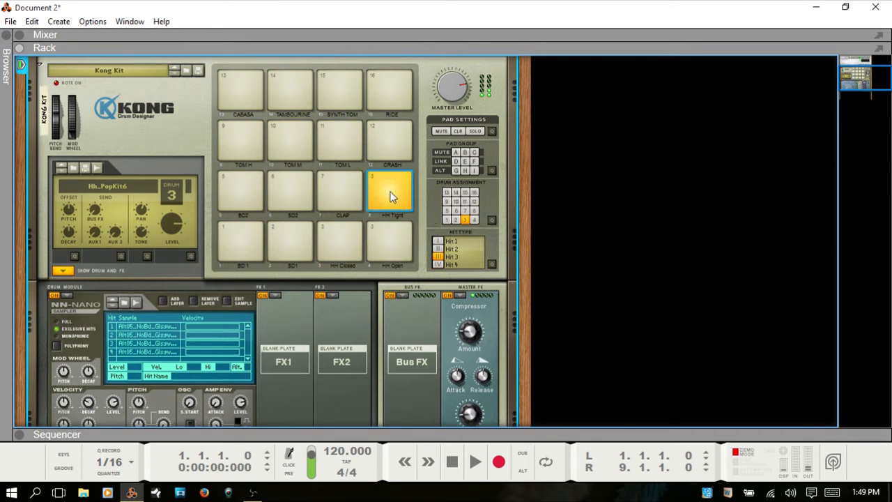
{"action": "left_click", "coordinate": [476, 222]}
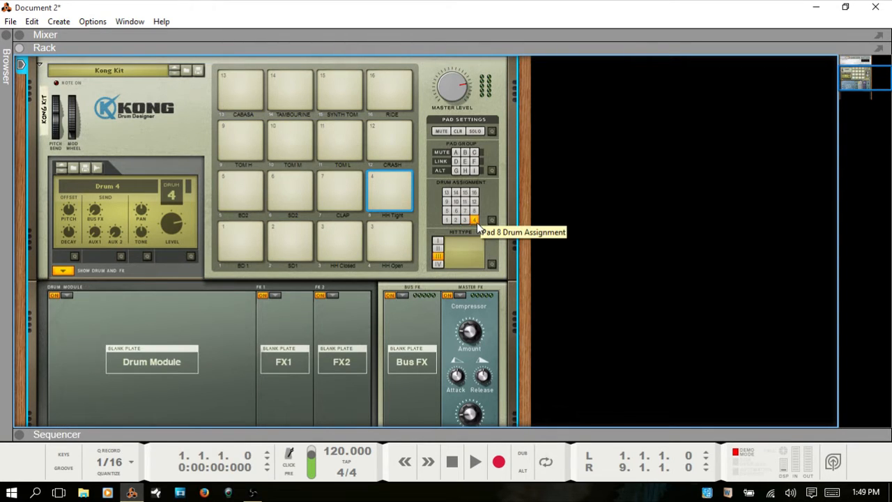
{"action": "left_click", "coordinate": [465, 220]}
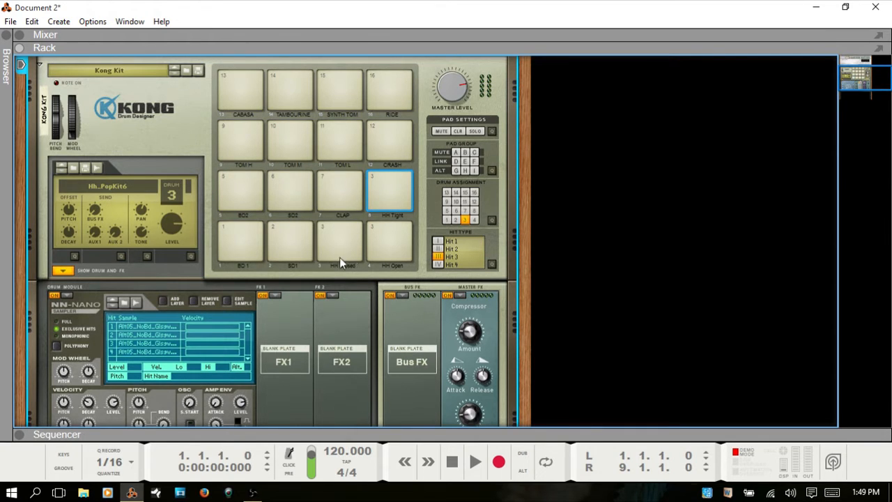
{"action": "scroll", "coordinate": [317, 254], "scroll_direction": "down", "scroll_amount": 1}
{"action": "scroll", "coordinate": [317, 254], "scroll_direction": "up", "scroll_amount": 1}
- Audition the BD2, SD2, CLAP and BD 1 pads and compare the drum module each one uses
{"action": "left_click", "coordinate": [242, 184]}
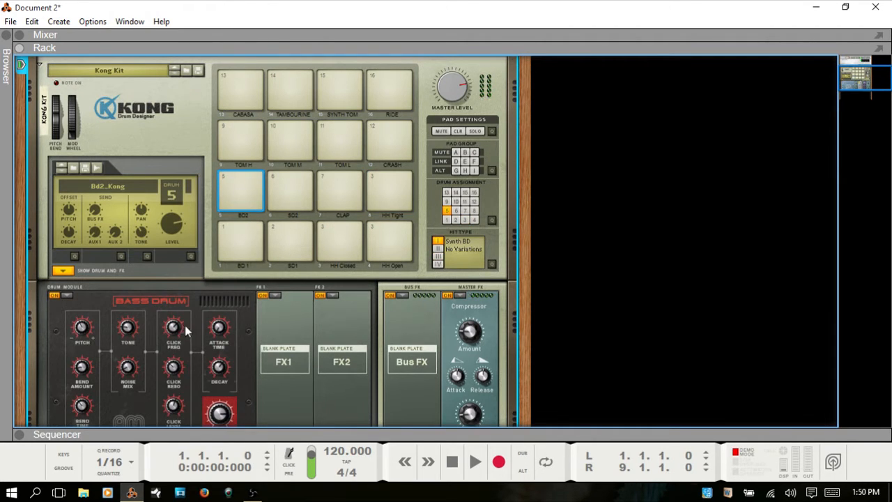
{"action": "left_click", "coordinate": [299, 194]}
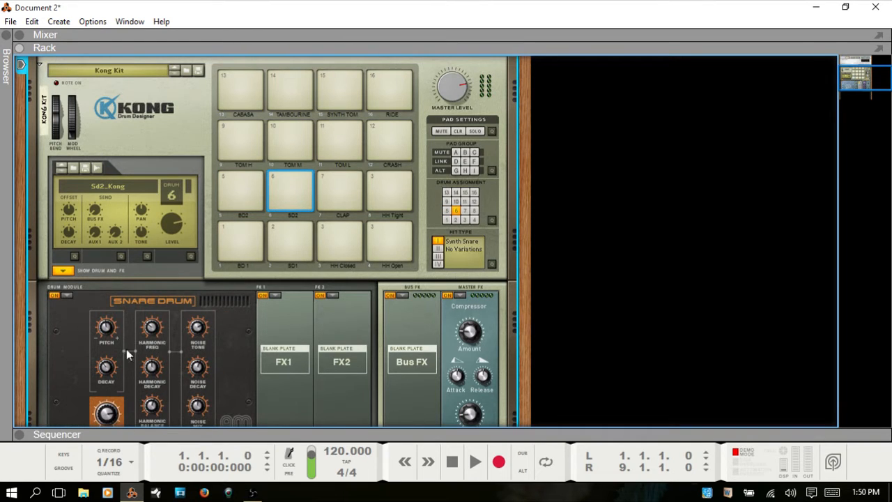
{"action": "left_click", "coordinate": [332, 196]}
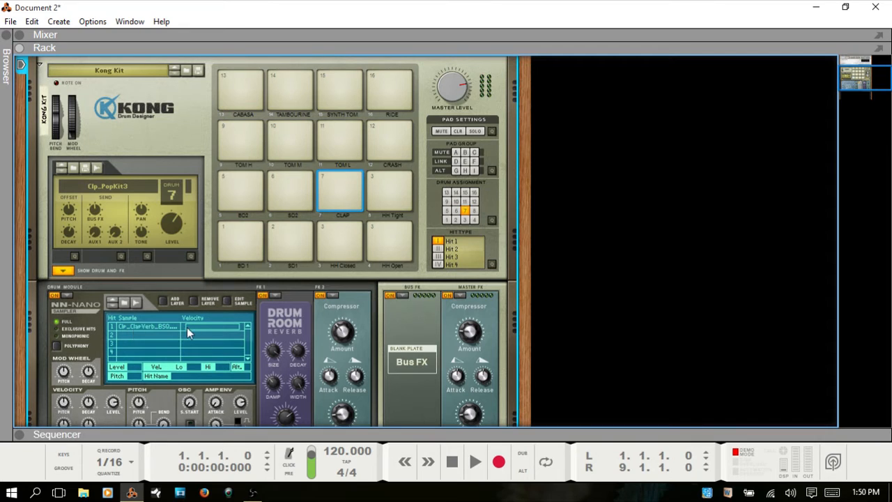
{"action": "left_click", "coordinate": [293, 199]}
{"action": "left_click", "coordinate": [237, 188]}
{"action": "left_click", "coordinate": [234, 249]}
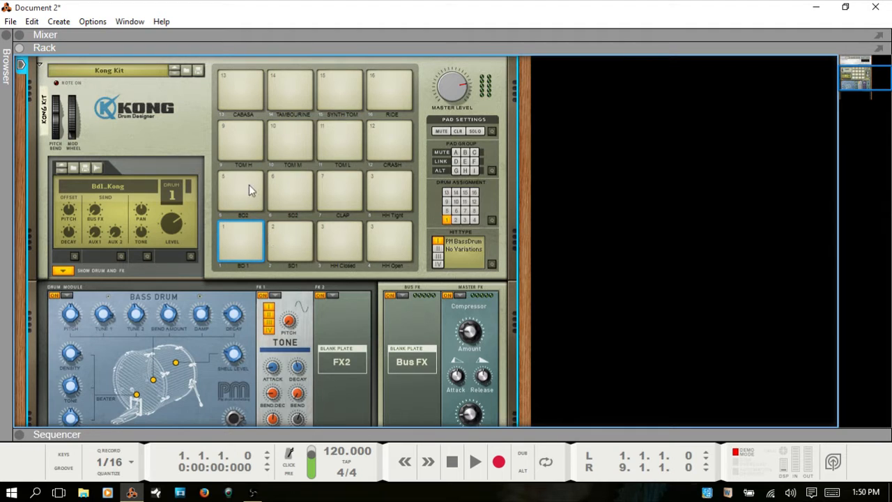
- Audition the three tom pads and the Crash, Ride, Synth Tom, Tambourine and Cabasa pads to view their modules
{"action": "left_click", "coordinate": [247, 145]}
{"action": "left_click", "coordinate": [289, 139]}
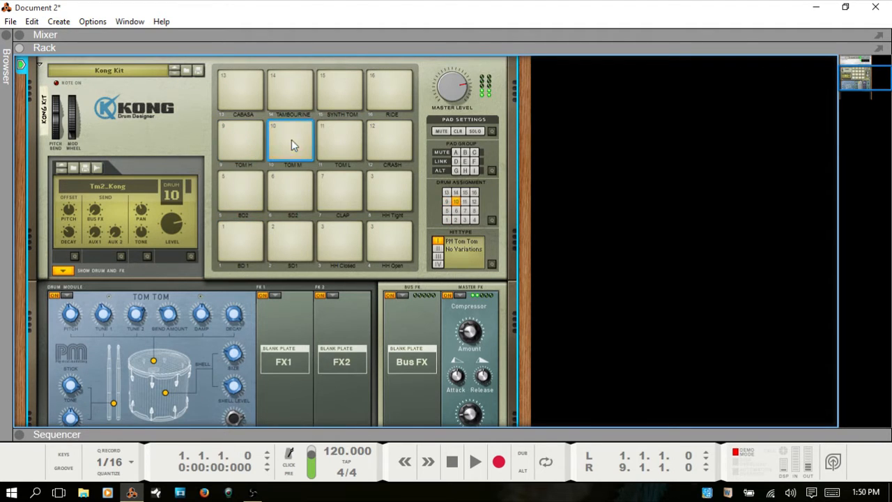
{"action": "left_click", "coordinate": [346, 147]}
{"action": "left_click", "coordinate": [391, 146]}
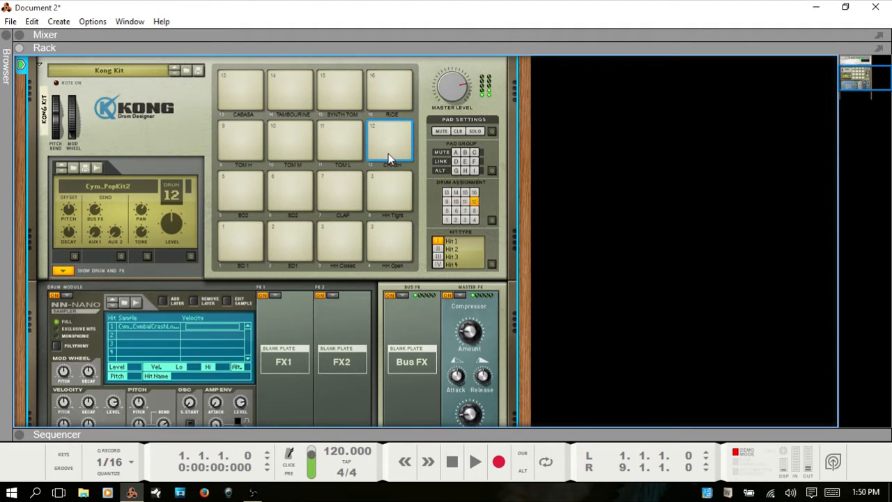
{"action": "left_click", "coordinate": [390, 91]}
{"action": "left_click", "coordinate": [346, 87]}
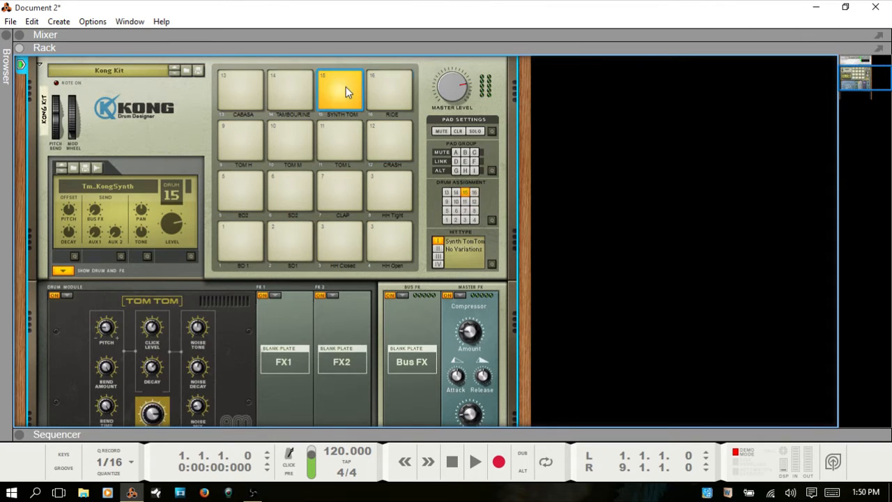
{"action": "left_click", "coordinate": [292, 95]}
{"action": "left_click", "coordinate": [249, 97]}
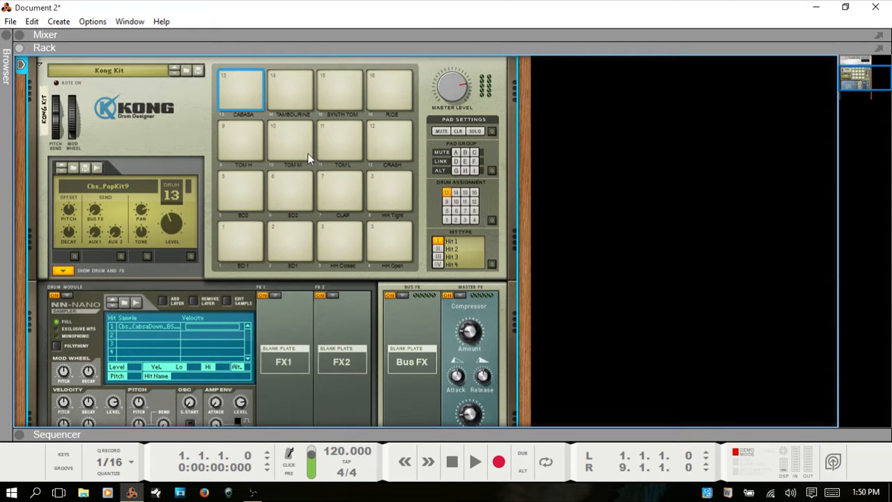
- Examine the available drum module types for the Cabasa and BD 1 pads, keeping Physical Bass Drum on BD 1
{"action": "scroll", "coordinate": [340, 275], "scroll_direction": "down", "scroll_amount": 2}
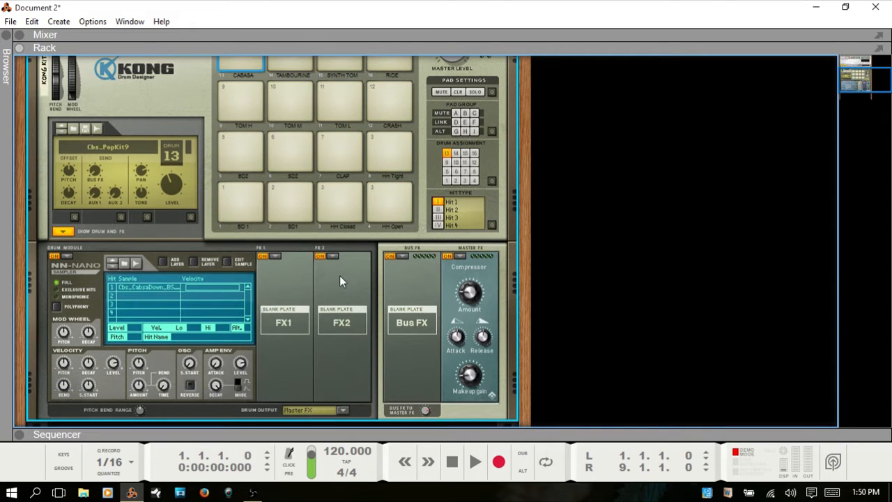
{"action": "left_click", "coordinate": [66, 257]}
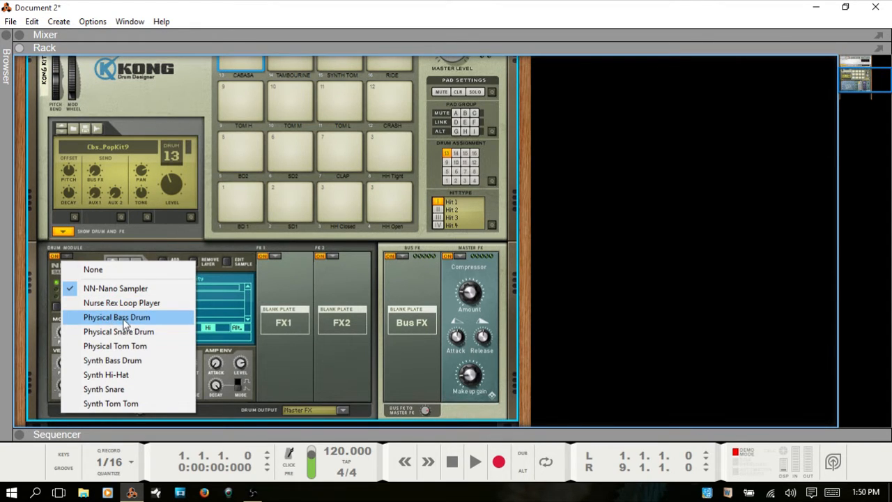
{"action": "left_click", "coordinate": [242, 198]}
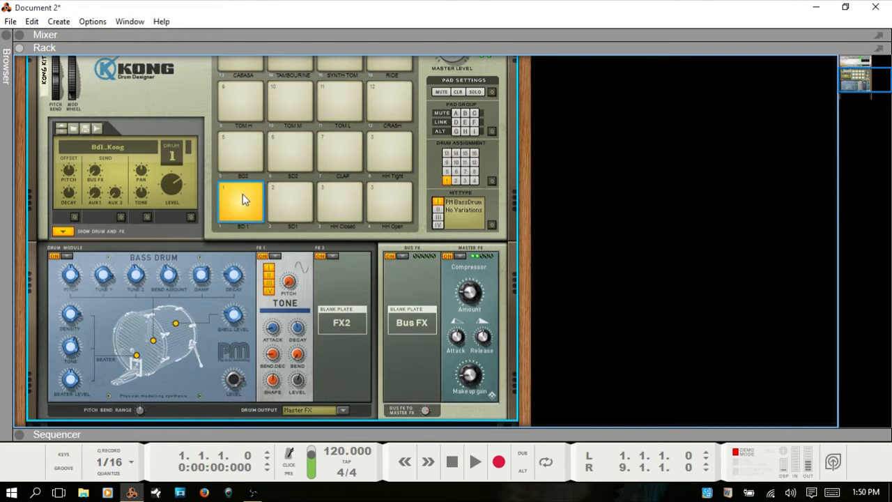
{"action": "left_click", "coordinate": [68, 257]}
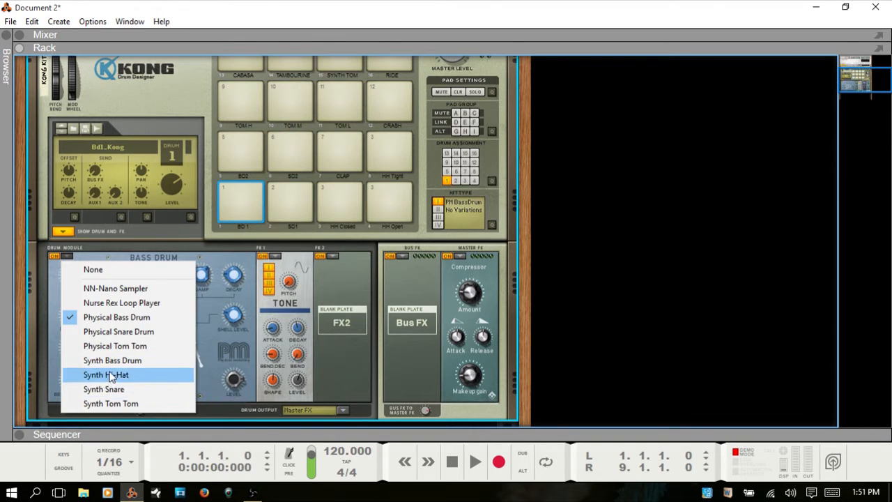
{"action": "left_click", "coordinate": [123, 320]}
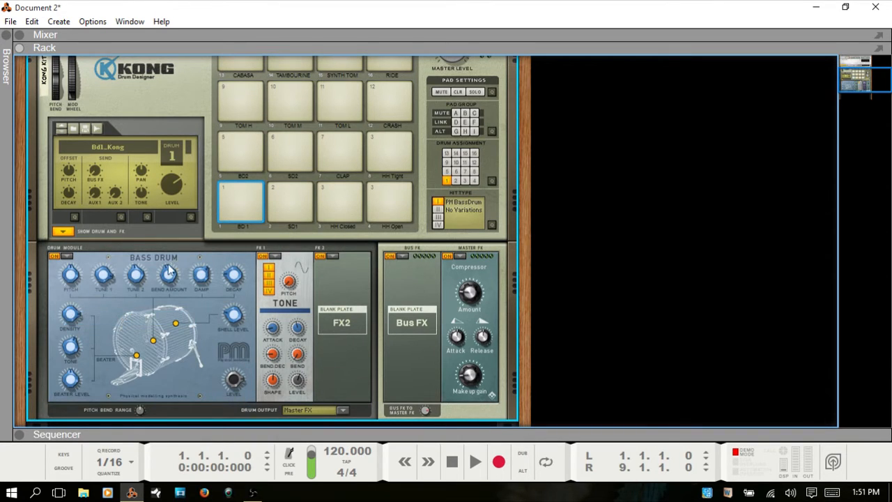
{"action": "left_click", "coordinate": [238, 209]}
- Try the Physical Tom Tom and Synth Hi-Hat modules on the BD 1 pad, and return it to Physical Bass Drum
{"action": "left_click", "coordinate": [71, 255]}
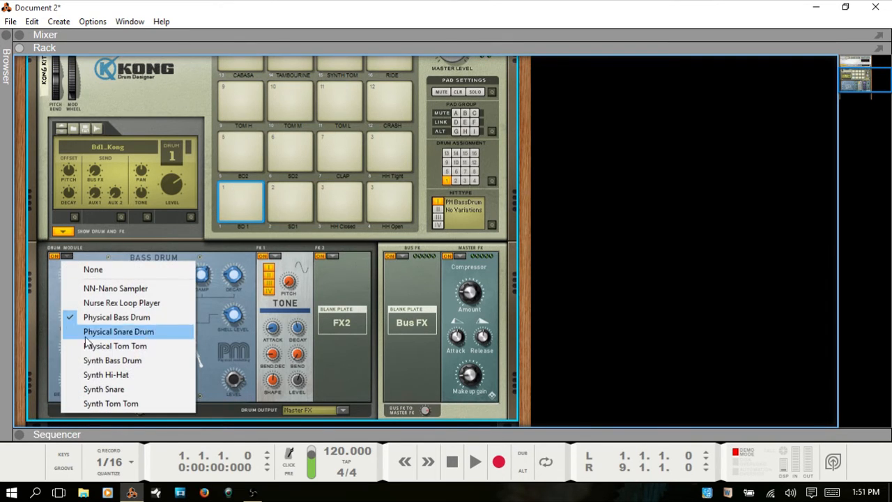
{"action": "left_click", "coordinate": [102, 346]}
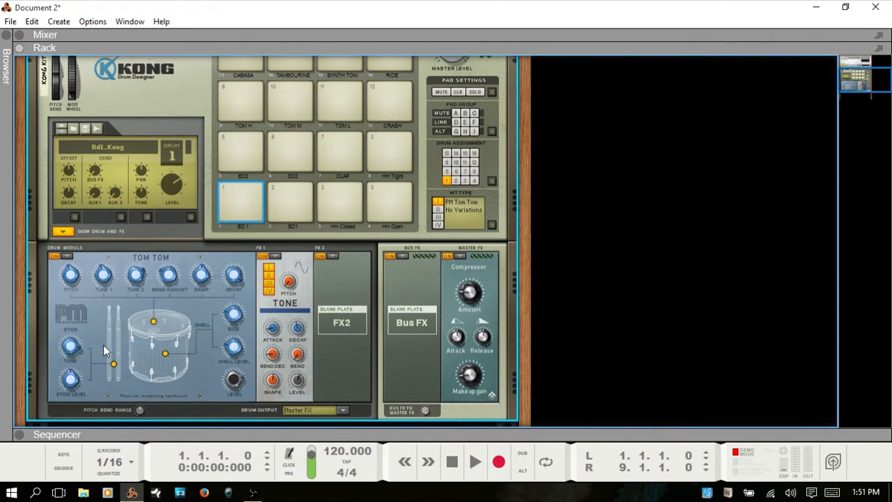
{"action": "left_click", "coordinate": [67, 256]}
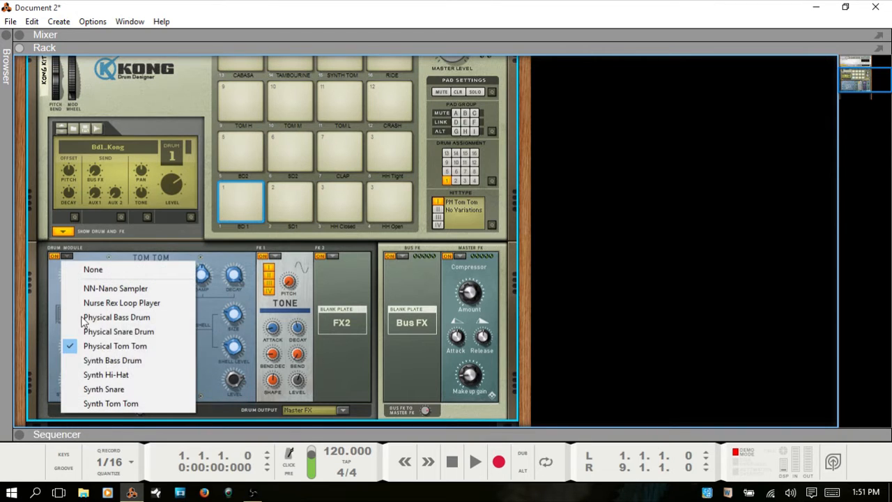
{"action": "left_click", "coordinate": [115, 375]}
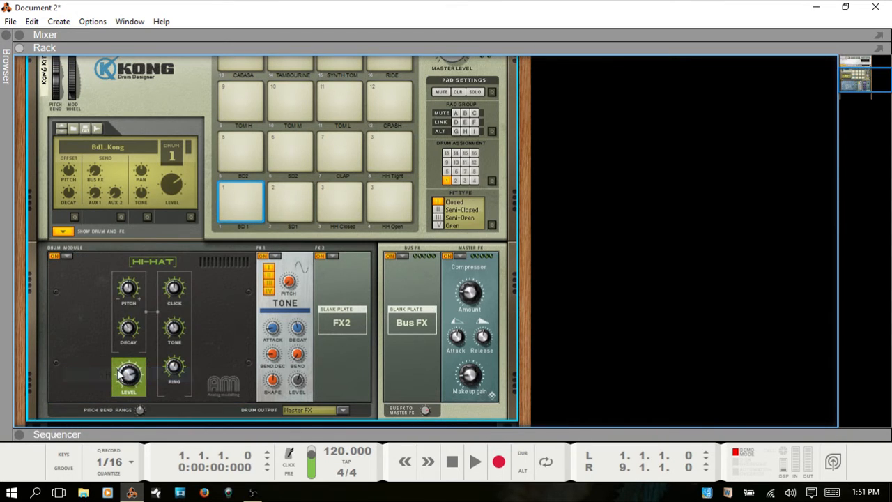
{"action": "left_click", "coordinate": [69, 257]}
{"action": "left_click", "coordinate": [117, 316]}
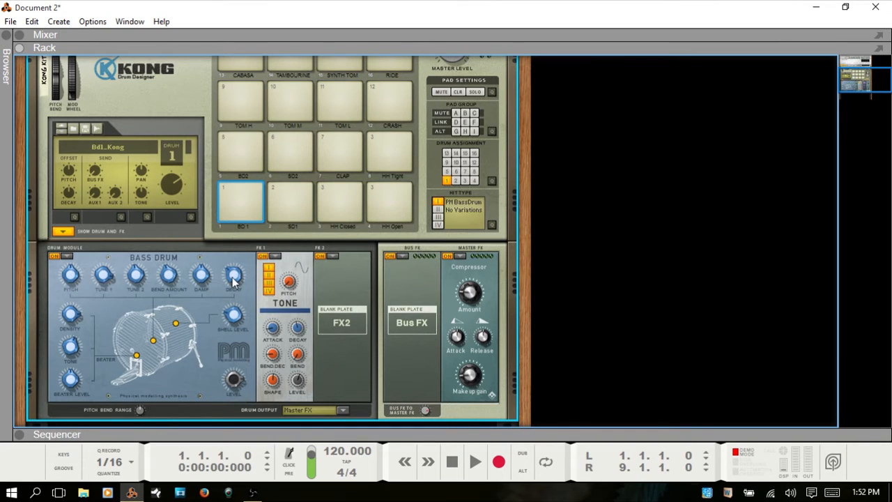
- Audition the BD 1 pad repeatedly and check the bass drum module's Decay and Pitch controls
{"action": "mouse_move", "coordinate": [234, 279]}
{"action": "left_click", "coordinate": [243, 195]}
{"action": "left_click", "coordinate": [244, 194]}
{"action": "left_click", "coordinate": [244, 194]}
{"action": "left_click", "coordinate": [240, 192]}
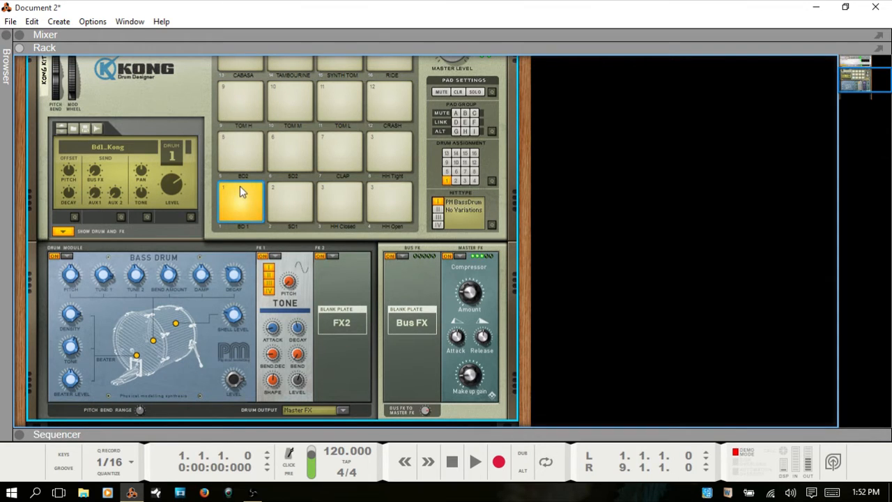
{"action": "mouse_move", "coordinate": [72, 276]}
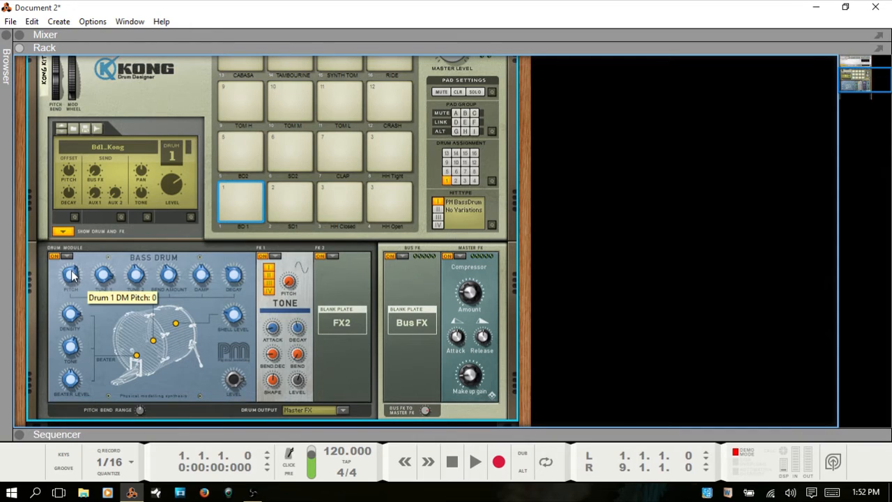
{"action": "left_click", "coordinate": [229, 188]}
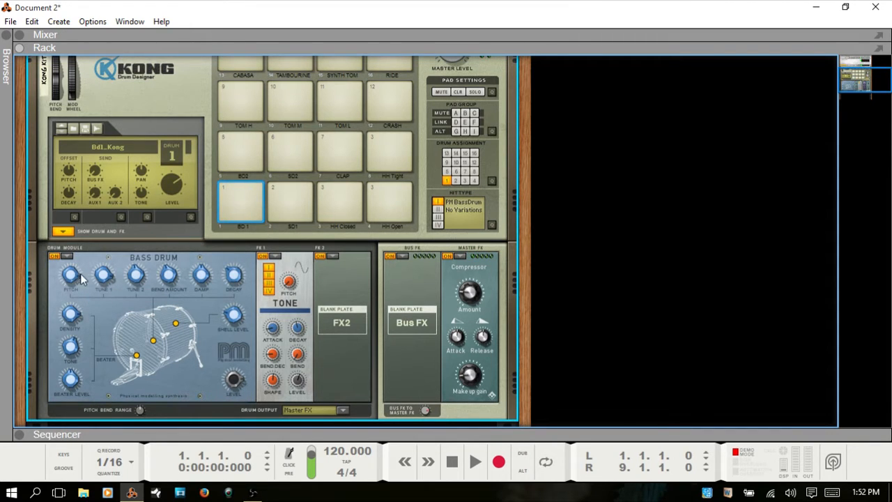
- Vary drum 1's pitch offset, lowering it to -98, and audition the BD 1 pad with each change
{"action": "left_click", "coordinate": [241, 189]}
{"action": "left_click_drag", "start_coordinate": [72, 172], "coordinate": [70, 153]}
{"action": "left_click", "coordinate": [237, 190]}
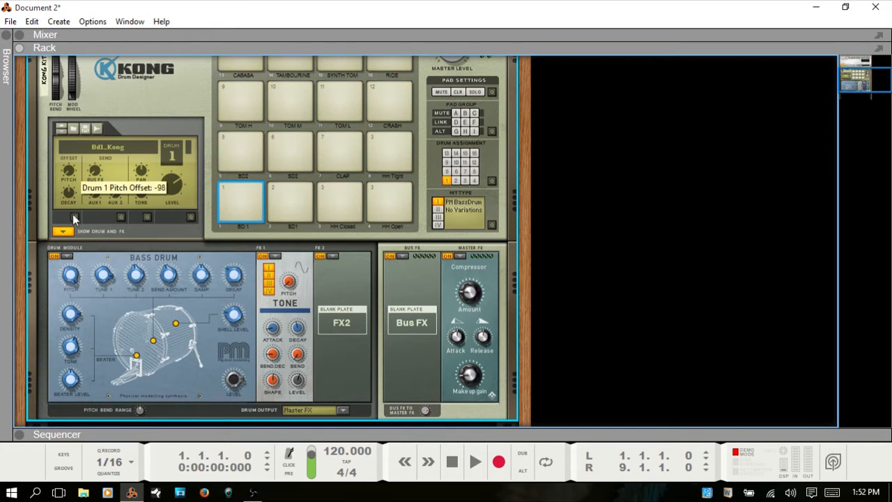
{"action": "left_click", "coordinate": [240, 185]}
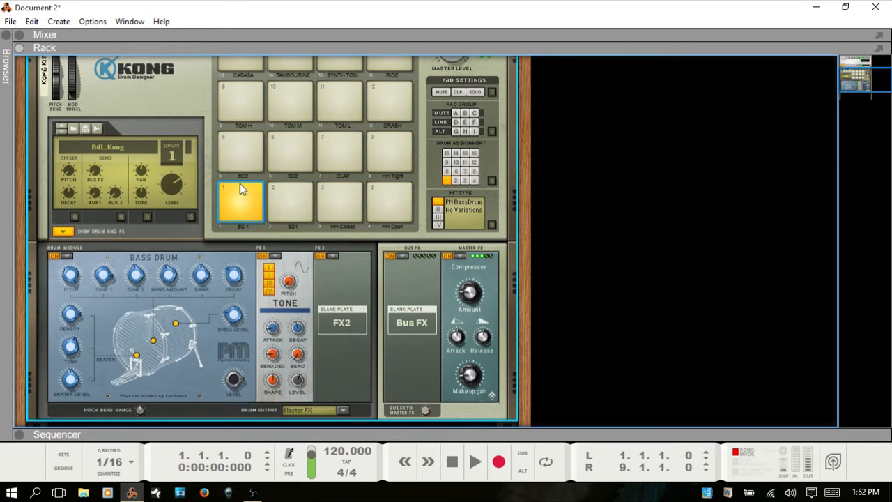
- Lower the bass drum module's Pitch and audition the BD 1 pad repeatedly
{"action": "left_click_drag", "start_coordinate": [70, 274], "coordinate": [78, 322]}
{"action": "left_click", "coordinate": [241, 186]}
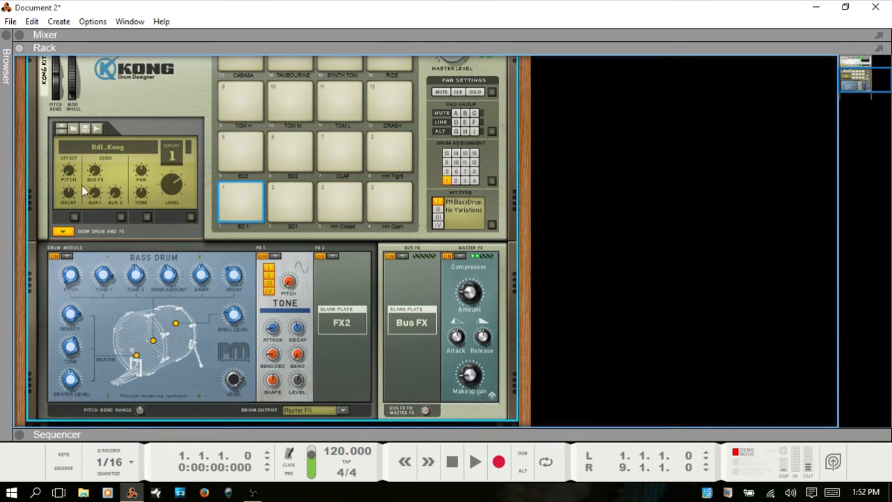
{"action": "left_click", "coordinate": [240, 185]}
{"action": "left_click", "coordinate": [239, 190]}
{"action": "left_click", "coordinate": [227, 201]}
{"action": "left_click", "coordinate": [237, 186]}
{"action": "left_click", "coordinate": [242, 189]}
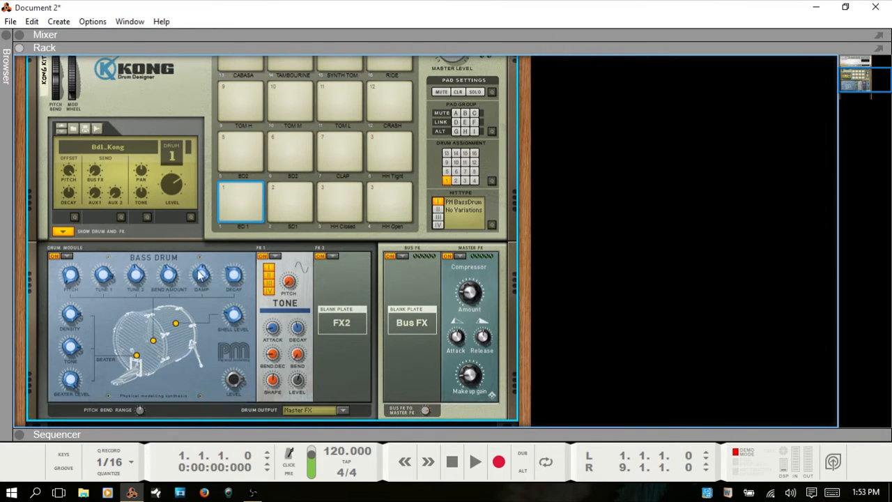
- Try the bass drum module's Decay at 105 and drum 1's decay offset at 63, auditioning the BD 1 pad
{"action": "left_click", "coordinate": [242, 191]}
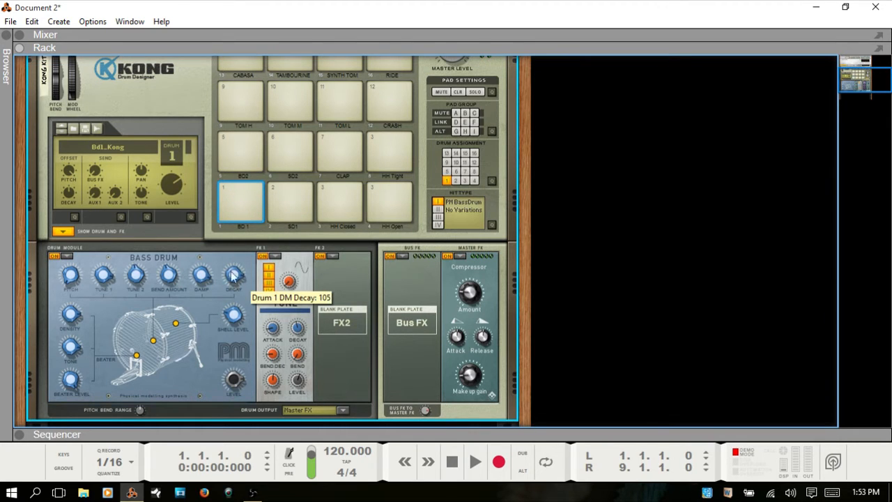
{"action": "left_click", "coordinate": [241, 188]}
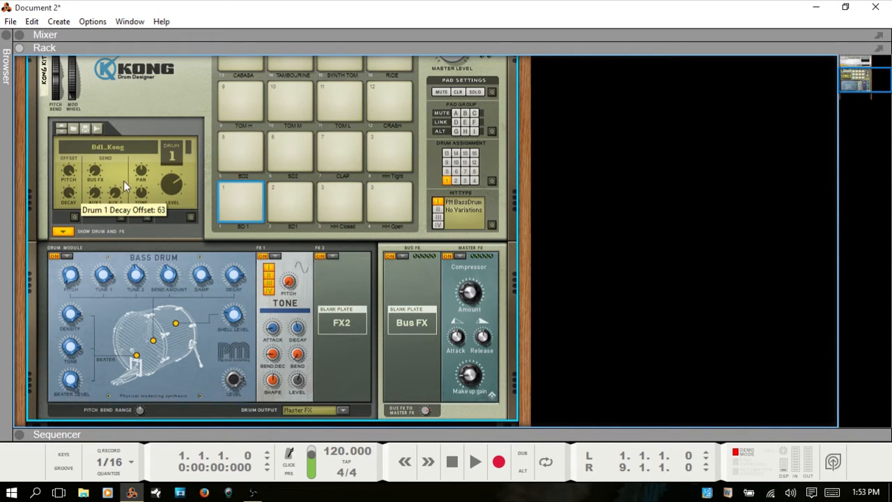
{"action": "left_click", "coordinate": [240, 189]}
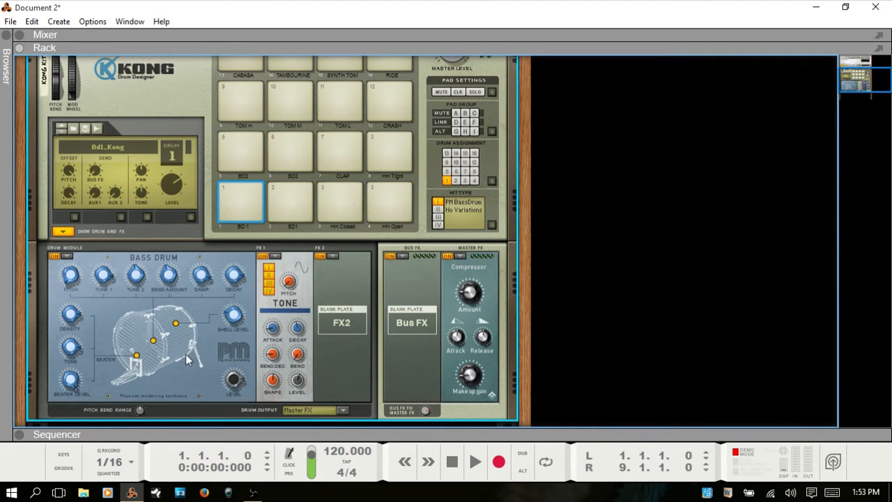
- Switch the BD 1 pad to the Physical Snare Drum module and audition it
{"action": "left_click", "coordinate": [67, 256]}
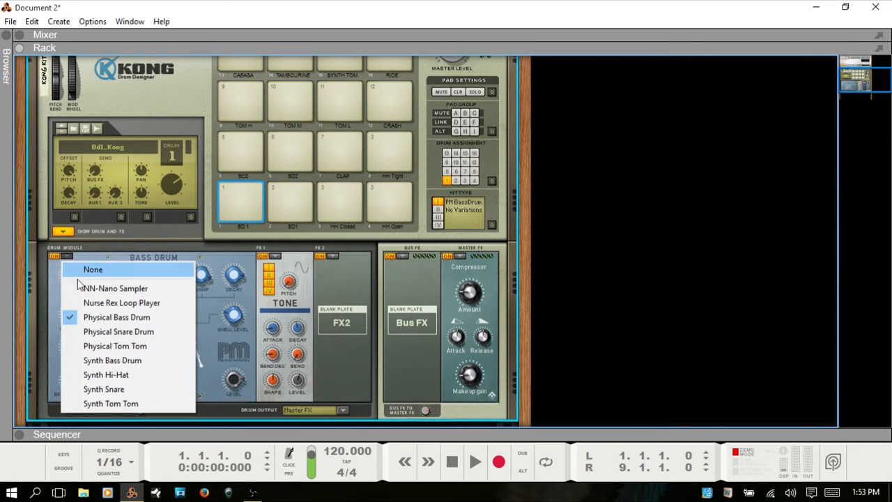
{"action": "left_click", "coordinate": [110, 331]}
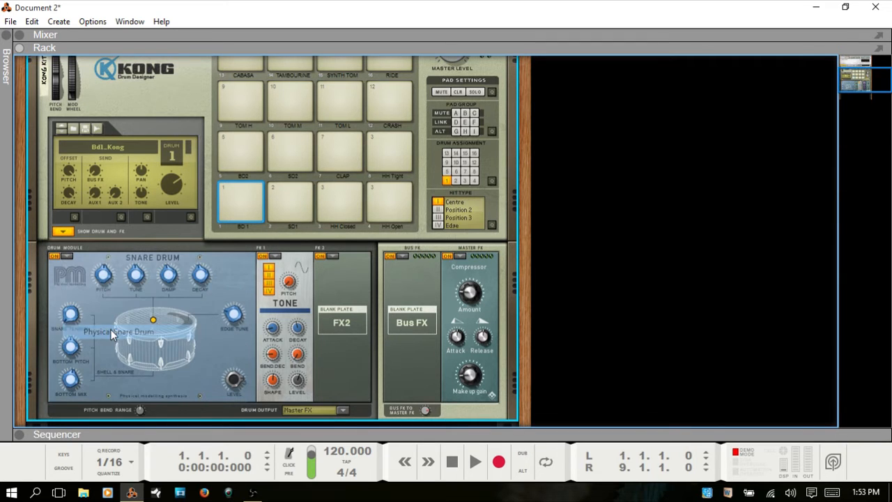
{"action": "left_click", "coordinate": [237, 199]}
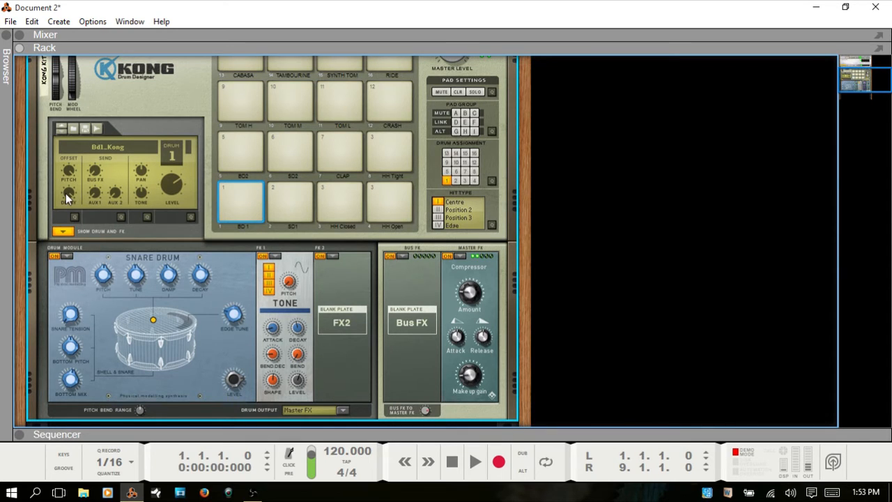
- Set drum 1's decay offset to -2 and its pitch offset to -79, auditioning the BD 1 pad with each change
{"action": "left_click_drag", "start_coordinate": [66, 193], "coordinate": [67, 213]}
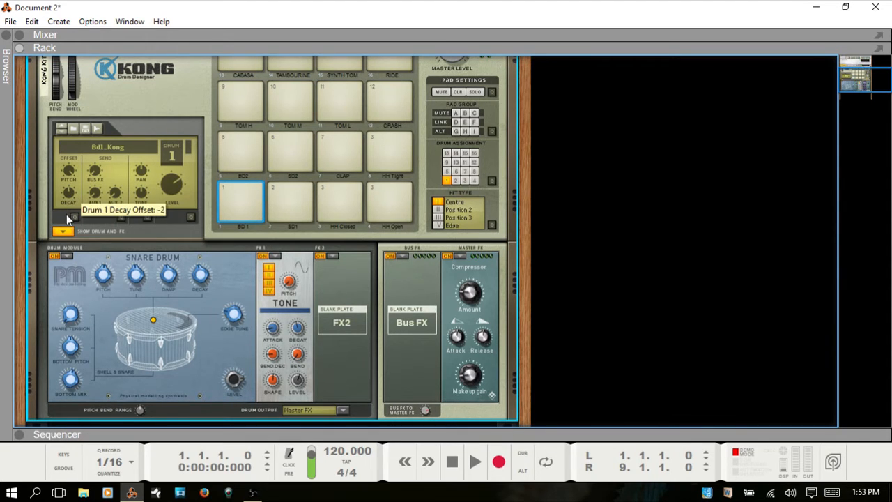
{"action": "left_click", "coordinate": [237, 196]}
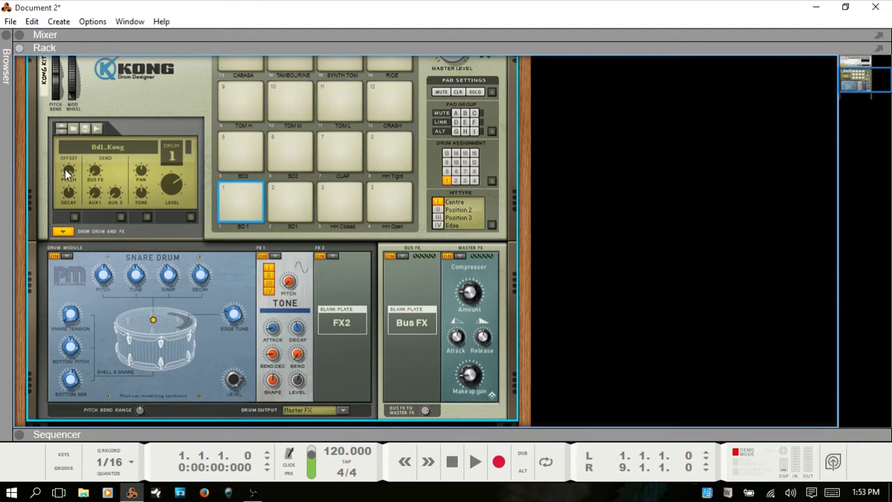
{"action": "left_click_drag", "start_coordinate": [67, 172], "coordinate": [88, 193]}
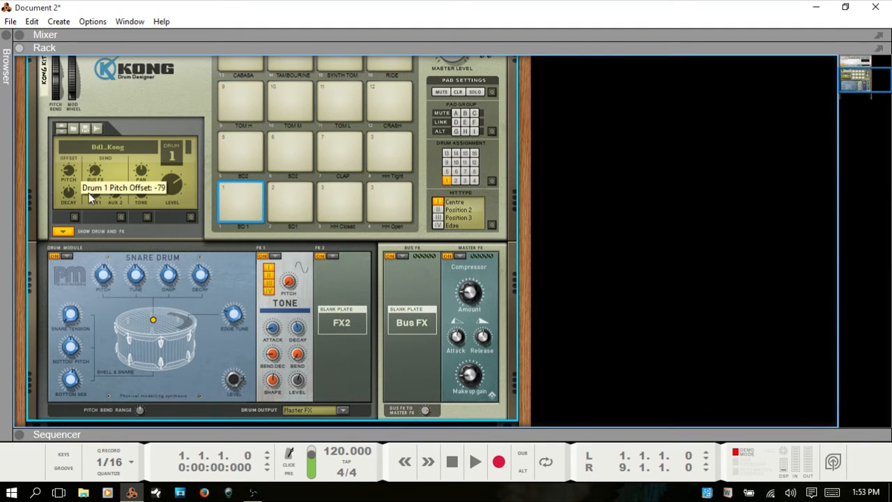
{"action": "left_click", "coordinate": [239, 187]}
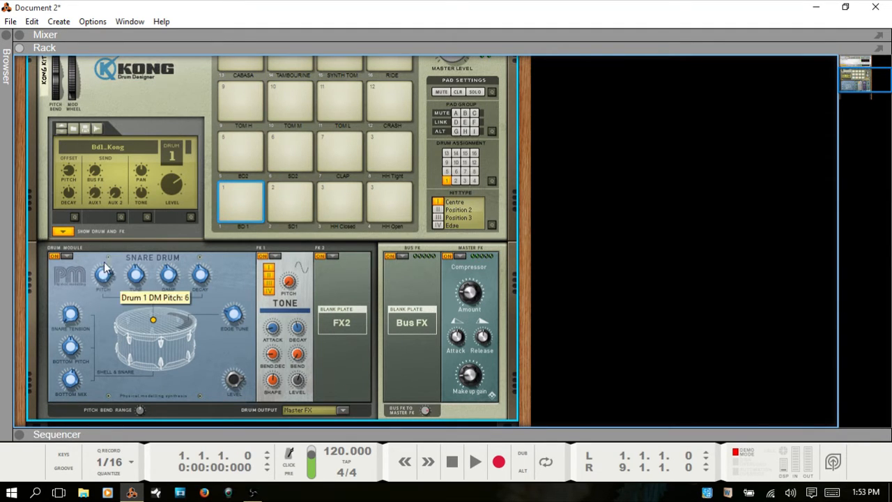
- Audition the snare sound and vary the snare drum module's Pitch, taking it down to -44
{"action": "left_click", "coordinate": [240, 192]}
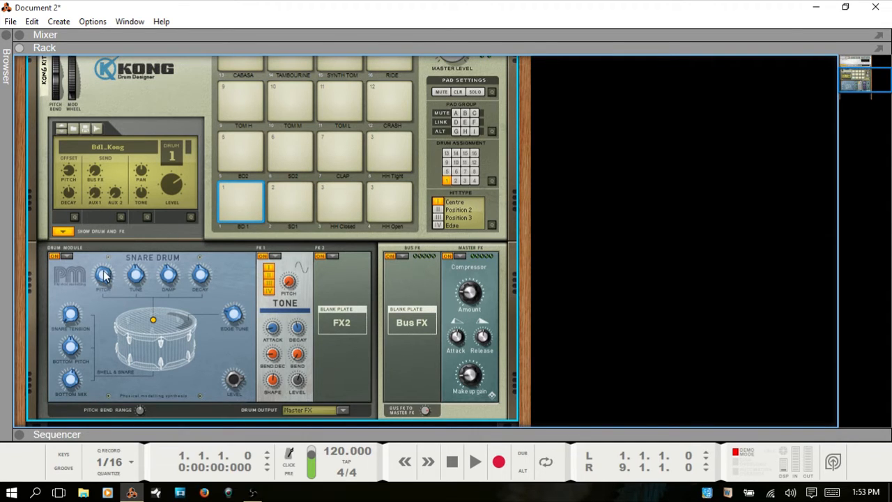
{"action": "left_click_drag", "start_coordinate": [103, 274], "coordinate": [104, 319]}
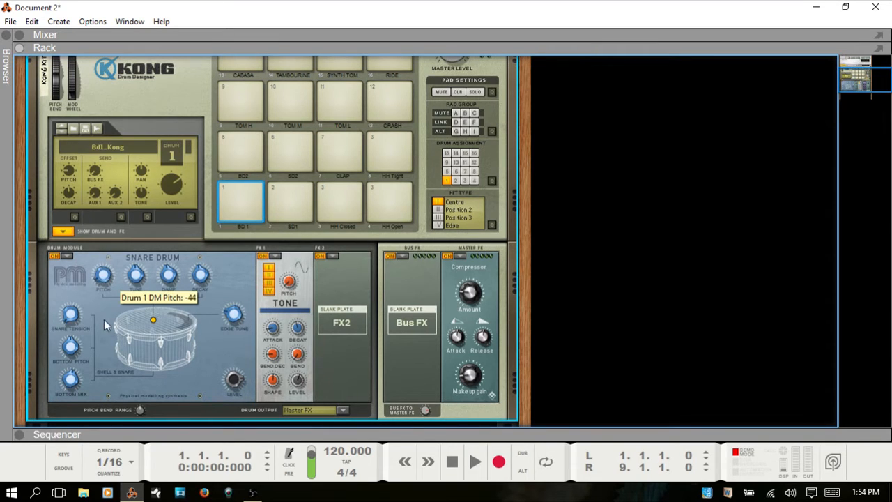
{"action": "left_click_drag", "start_coordinate": [109, 259], "coordinate": [119, 283]}
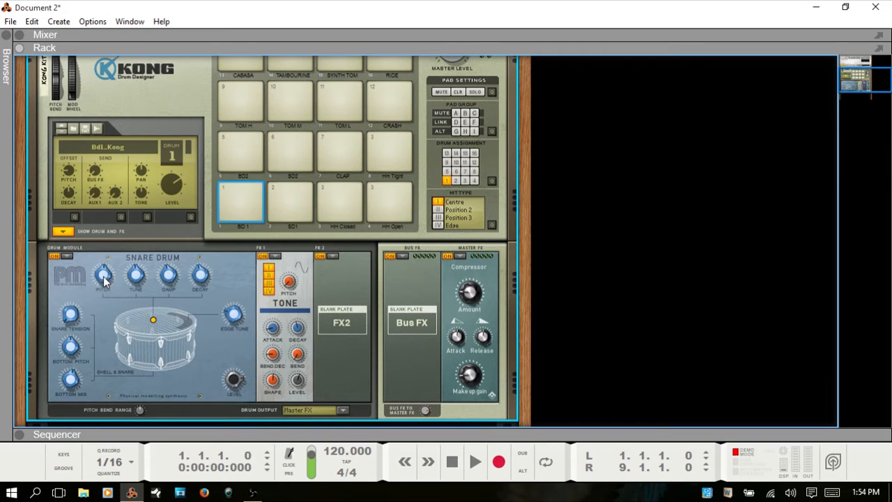
{"action": "mouse_move", "coordinate": [103, 278]}
- View the pitch and decay offsets of all pads in Quick Edit Mode, and return to the normal pad view
{"action": "left_click", "coordinate": [75, 216]}
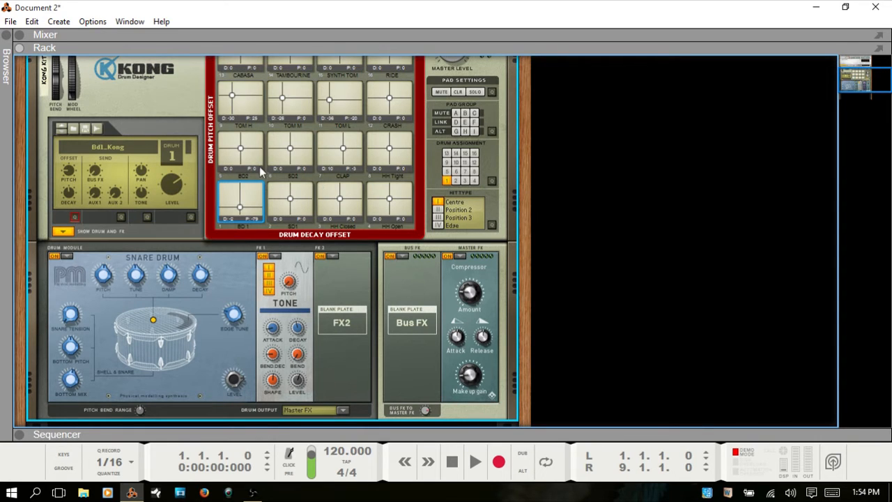
{"action": "scroll", "coordinate": [320, 180], "scroll_direction": "up", "scroll_amount": 3}
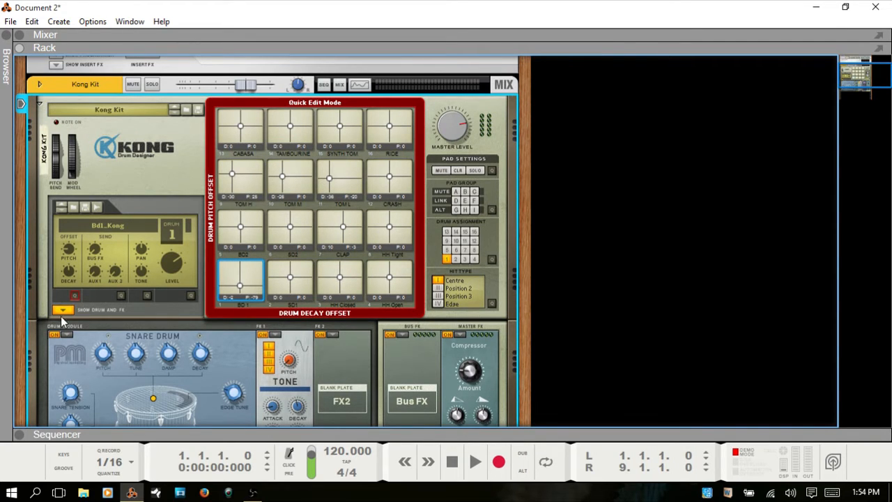
{"action": "left_click", "coordinate": [75, 296]}
{"action": "scroll", "coordinate": [196, 300], "scroll_direction": "down", "scroll_amount": 3}
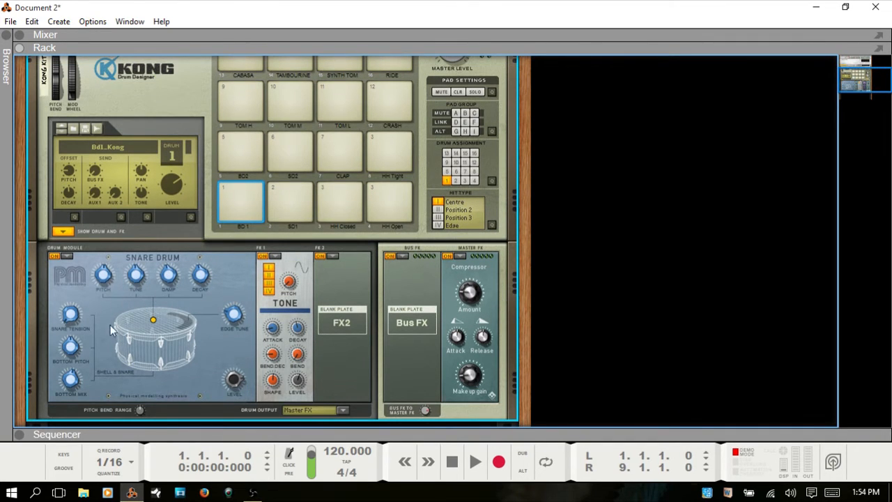
- Switch the BD 1 pad to the Physical Tom Tom module, raise drum 1's pitch offset, and audition the pad
{"action": "left_click", "coordinate": [67, 256]}
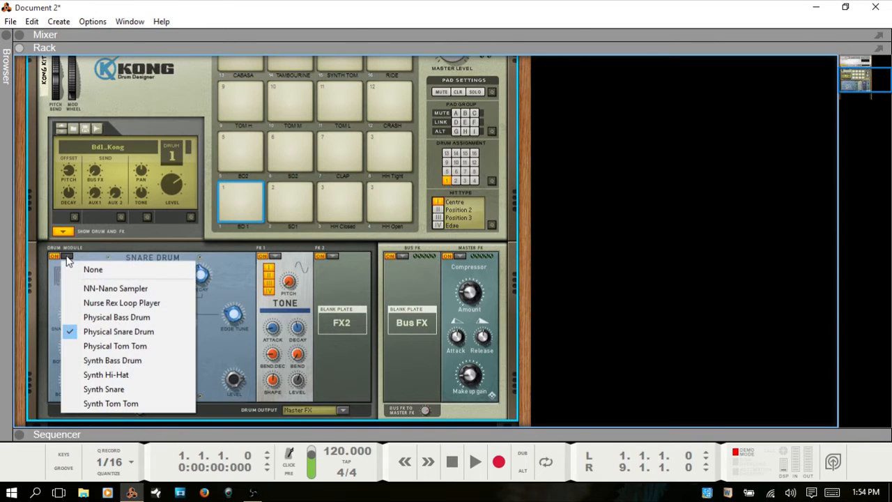
{"action": "left_click", "coordinate": [125, 346]}
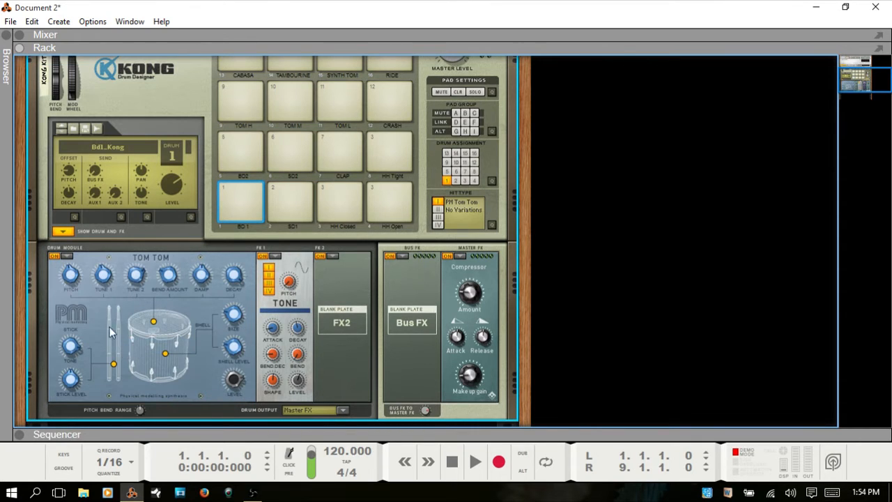
{"action": "left_click", "coordinate": [240, 195]}
{"action": "left_click_drag", "start_coordinate": [71, 172], "coordinate": [73, 147]}
{"action": "left_click", "coordinate": [238, 195]}
{"action": "left_click", "coordinate": [238, 201]}
{"action": "left_click", "coordinate": [238, 182]}
{"action": "left_click", "coordinate": [241, 203]}
- Switch the BD 1 pad to the Synth Bass Drum module and audition it repeatedly
{"action": "left_click", "coordinate": [67, 256]}
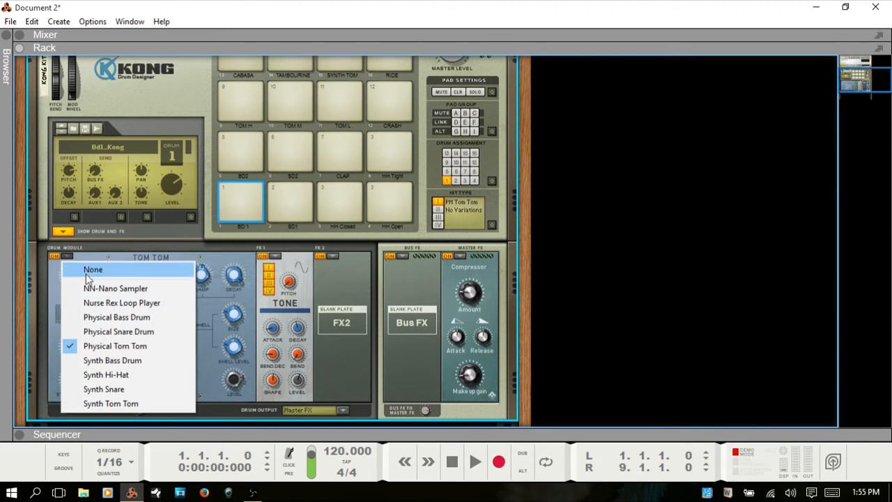
{"action": "left_click", "coordinate": [101, 359]}
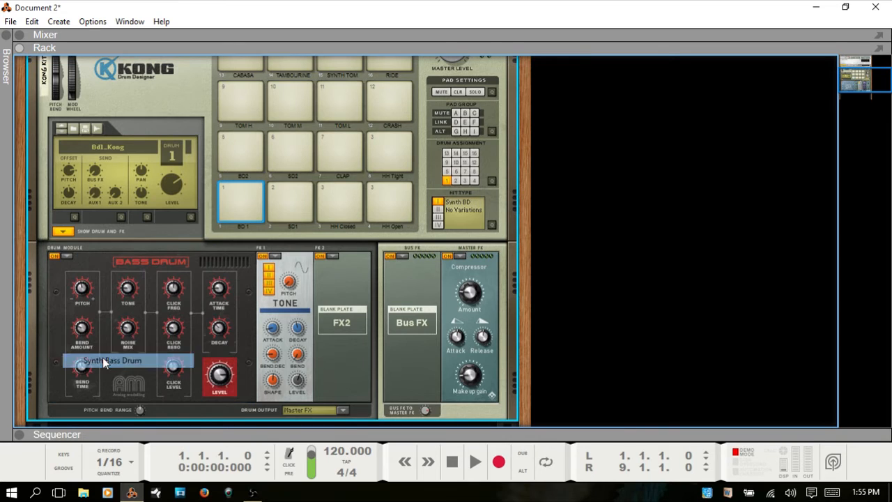
{"action": "left_click", "coordinate": [240, 189]}
{"action": "left_click", "coordinate": [241, 199]}
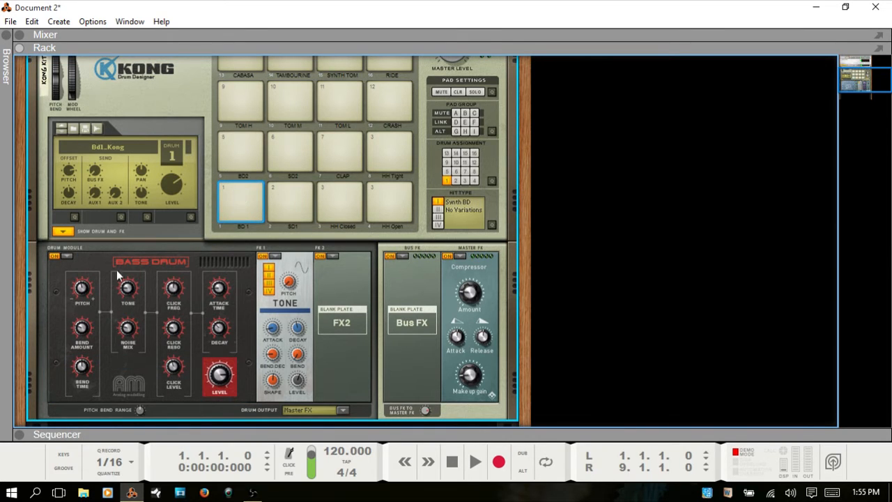
{"action": "left_click", "coordinate": [243, 189]}
{"action": "left_click", "coordinate": [241, 198]}
{"action": "left_click", "coordinate": [241, 196]}
{"action": "left_click", "coordinate": [241, 201]}
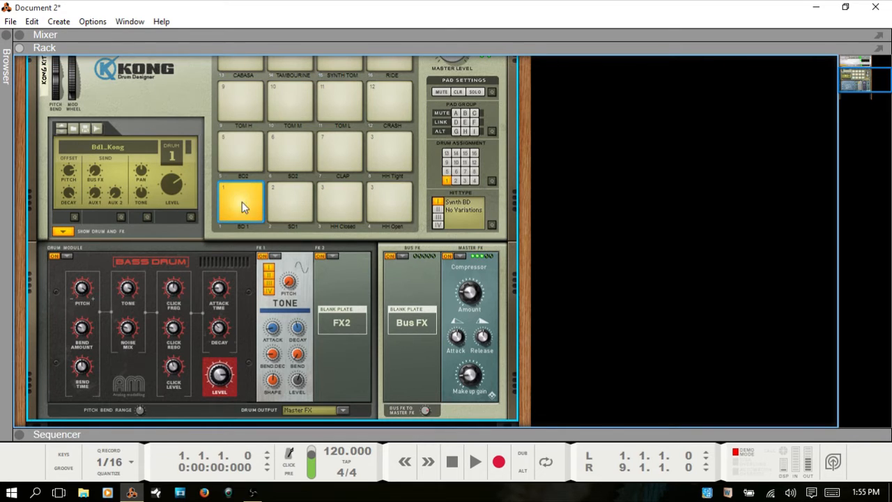
- Lower the synth bass drum's Pitch and audition the BD 1 pad
{"action": "left_click_drag", "start_coordinate": [82, 291], "coordinate": [85, 324]}
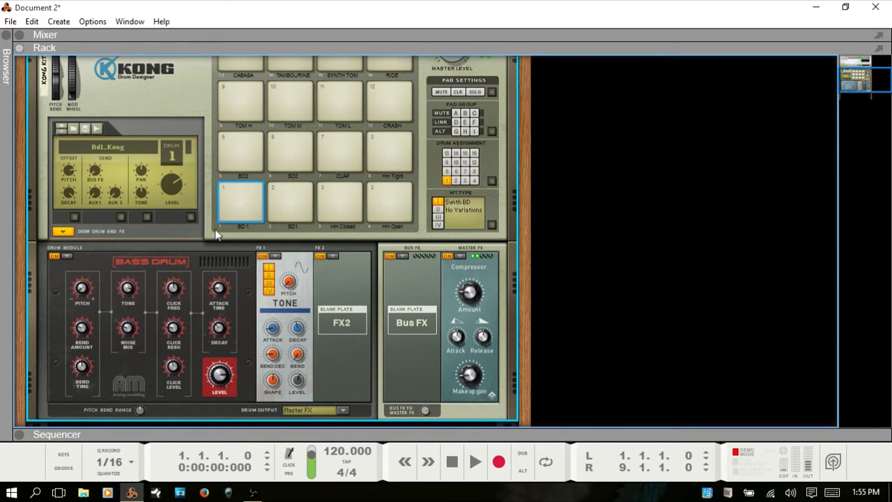
{"action": "left_click", "coordinate": [235, 200]}
{"action": "left_click", "coordinate": [248, 186]}
{"action": "left_click", "coordinate": [241, 192]}
{"action": "left_click", "coordinate": [243, 187]}
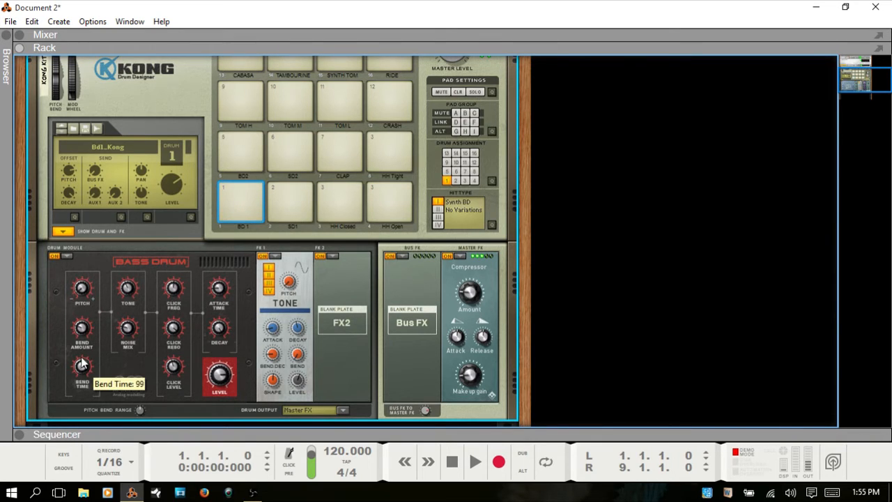
- Try the synth bass drum's Bend Time at 99 and raise its Bend Amount, auditioning the BD 1 pad
{"action": "left_click", "coordinate": [233, 204]}
{"action": "left_click", "coordinate": [240, 188]}
{"action": "left_click", "coordinate": [241, 185]}
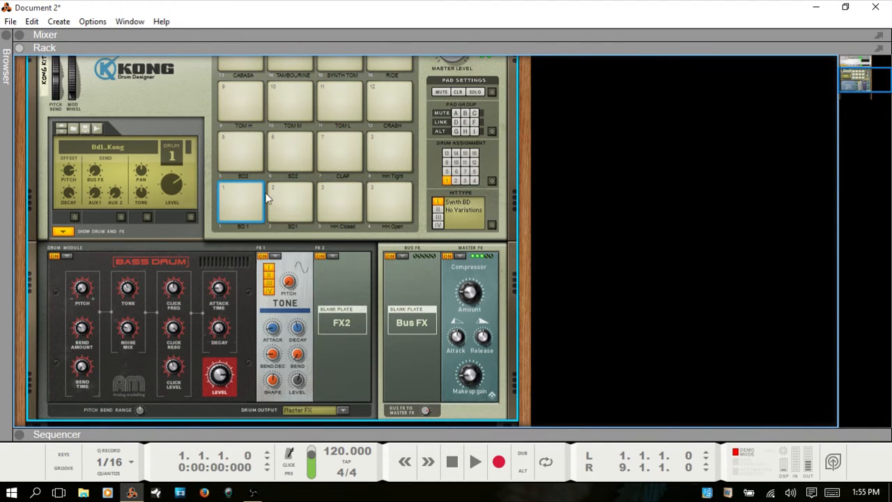
{"action": "left_click", "coordinate": [235, 193]}
{"action": "left_click", "coordinate": [237, 199]}
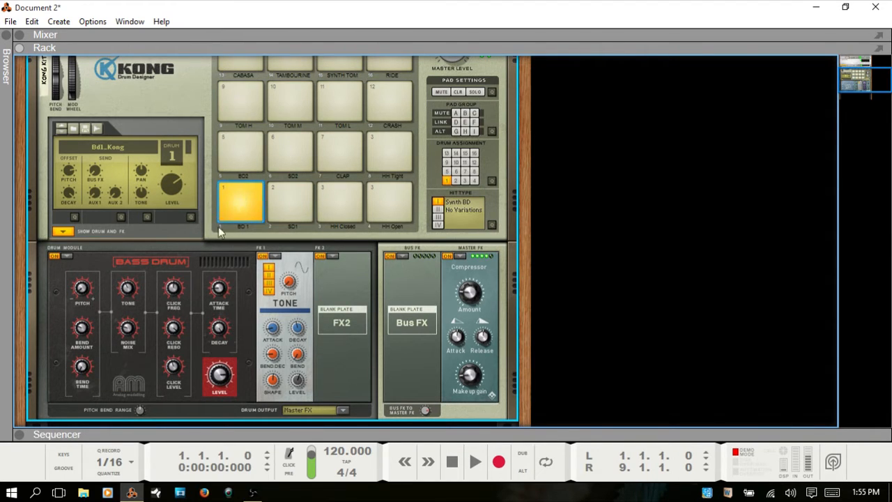
{"action": "left_click_drag", "start_coordinate": [83, 327], "coordinate": [84, 309]}
{"action": "left_click", "coordinate": [240, 190]}
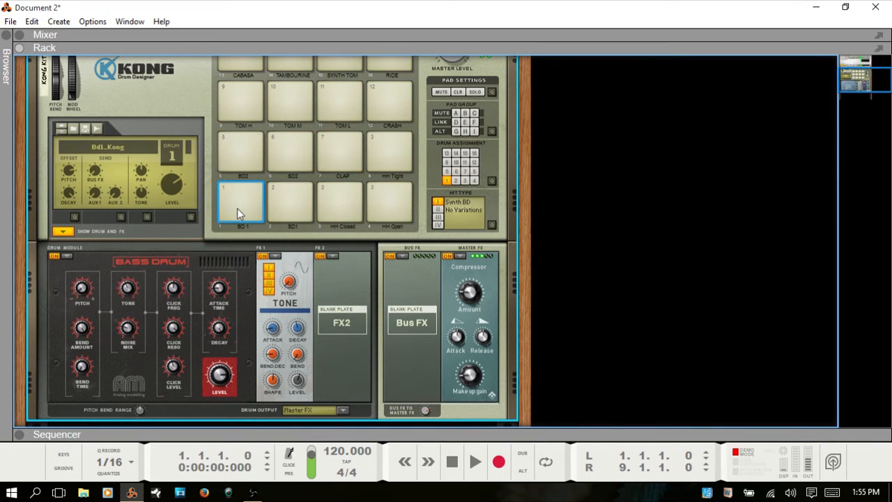
- Switch the BD 1 pad to the Synth Hi-Hat module and audition it, trying the module's Pitch at 43
{"action": "left_click", "coordinate": [64, 233]}
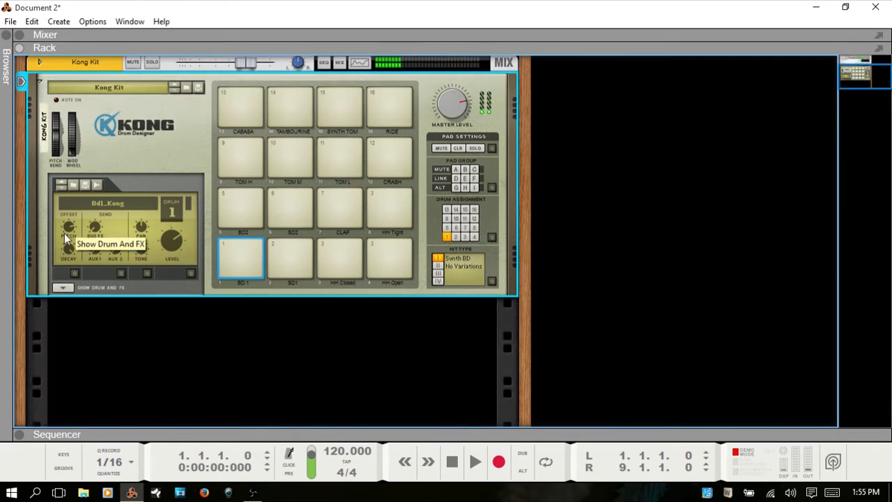
{"action": "left_click", "coordinate": [63, 287]}
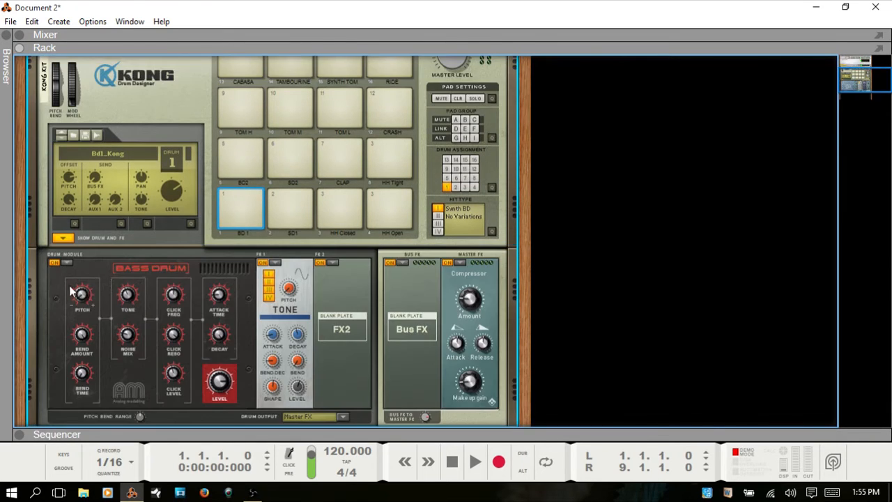
{"action": "left_click", "coordinate": [68, 264]}
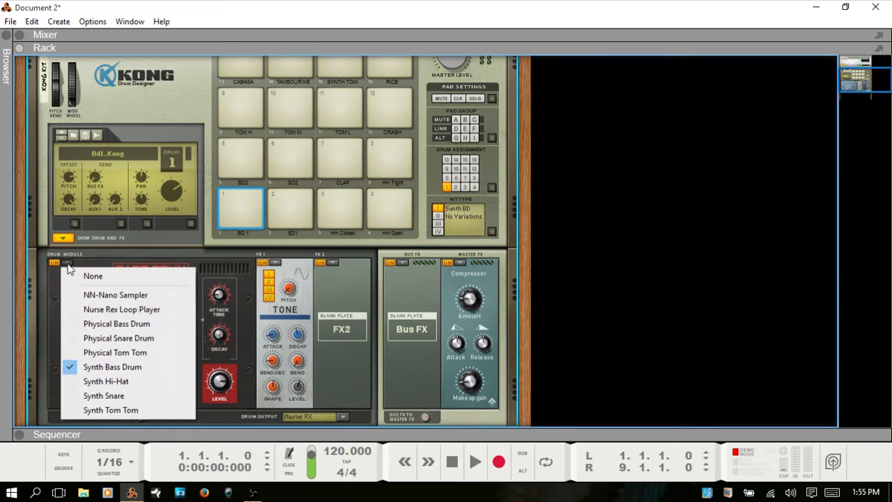
{"action": "left_click", "coordinate": [108, 382]}
{"action": "left_click", "coordinate": [239, 202]}
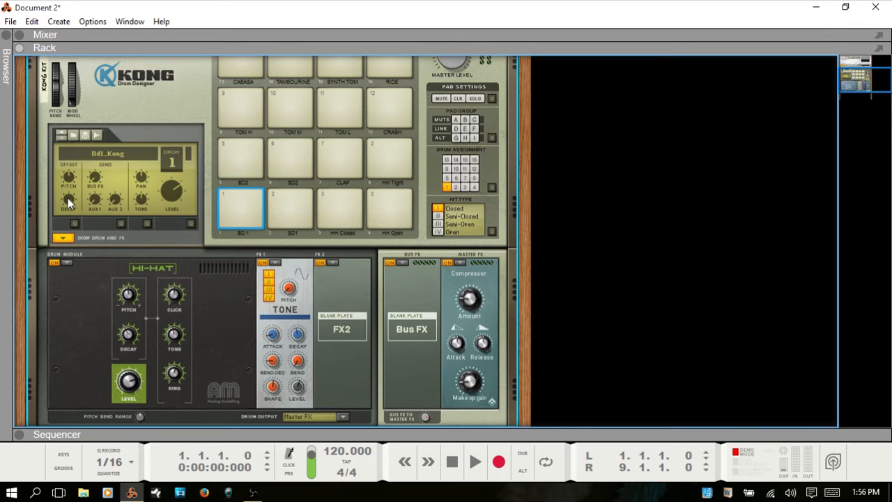
{"action": "left_click", "coordinate": [234, 204]}
{"action": "left_click", "coordinate": [240, 198]}
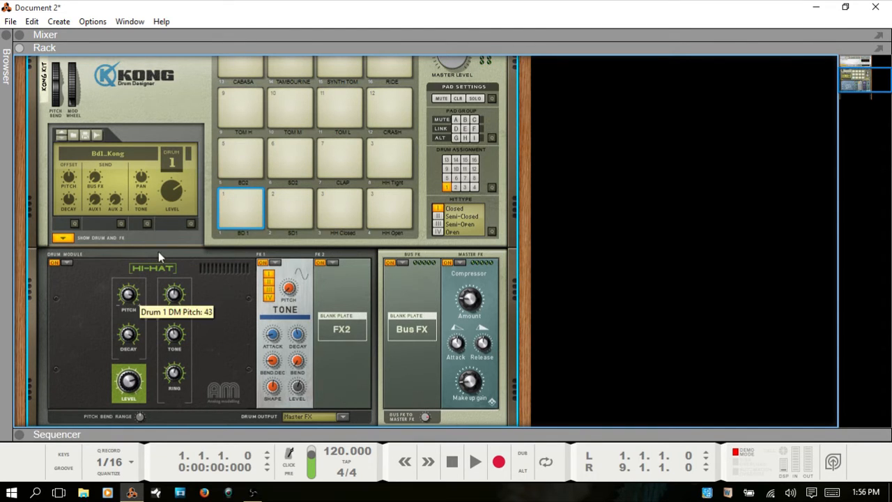
{"action": "left_click", "coordinate": [241, 192]}
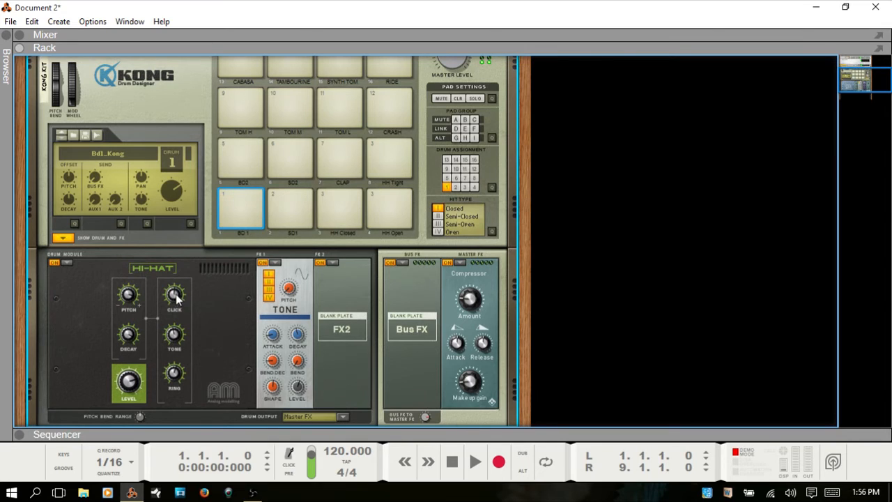
- Audition the synth hi-hat on the BD 1 pad a few more times
{"action": "left_click", "coordinate": [239, 194]}
{"action": "left_click", "coordinate": [244, 200]}
{"action": "left_click", "coordinate": [237, 197]}
- Switch the BD 1 pad to the Synth Snare module and audition it repeatedly
{"action": "left_click", "coordinate": [68, 264]}
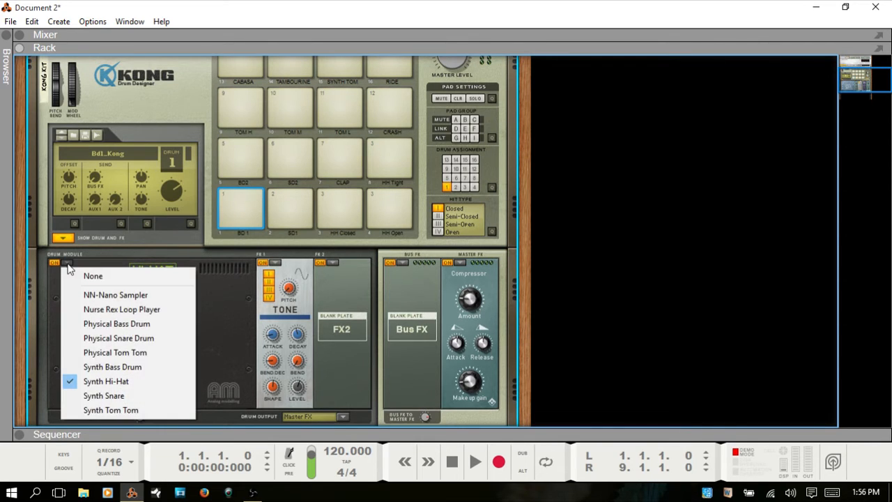
{"action": "left_click", "coordinate": [122, 397]}
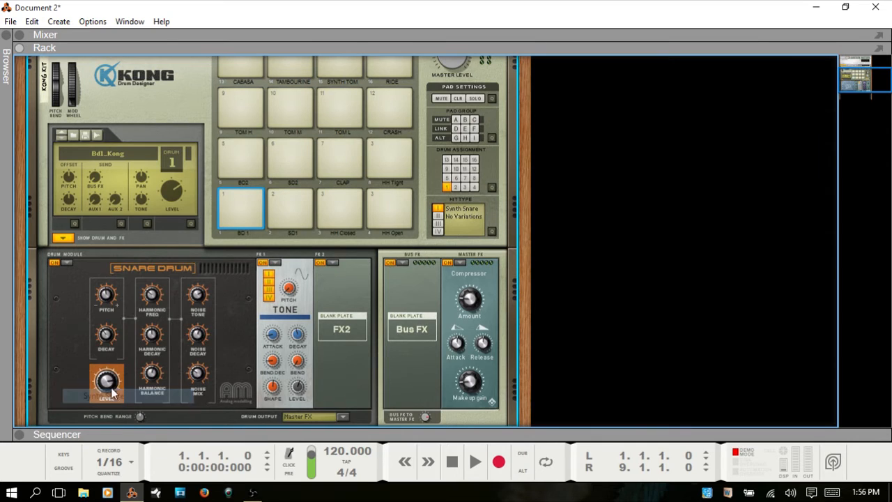
{"action": "left_click", "coordinate": [241, 195]}
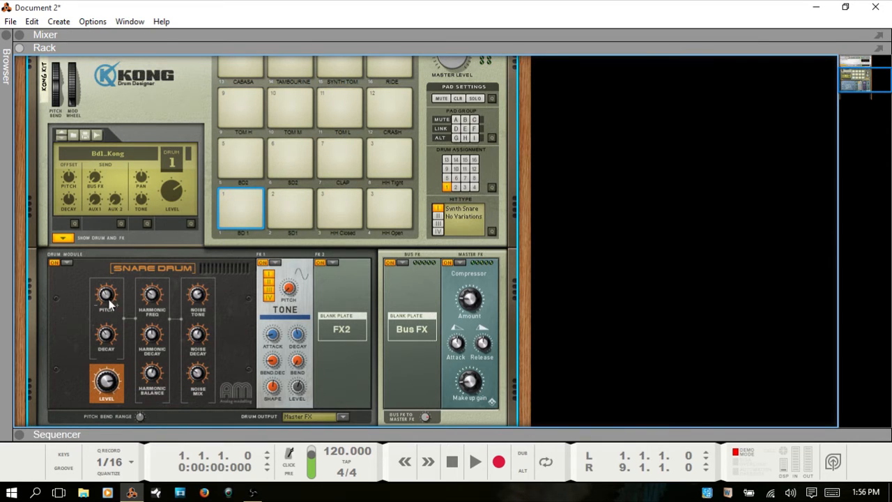
{"action": "left_click", "coordinate": [242, 195]}
{"action": "left_click", "coordinate": [237, 195]}
{"action": "left_click", "coordinate": [239, 191]}
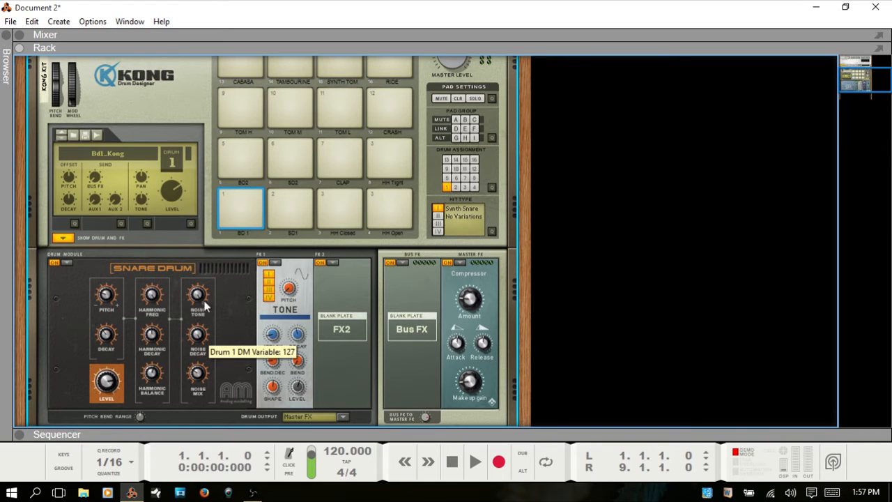
{"action": "left_click", "coordinate": [237, 199]}
{"action": "left_click", "coordinate": [238, 198]}
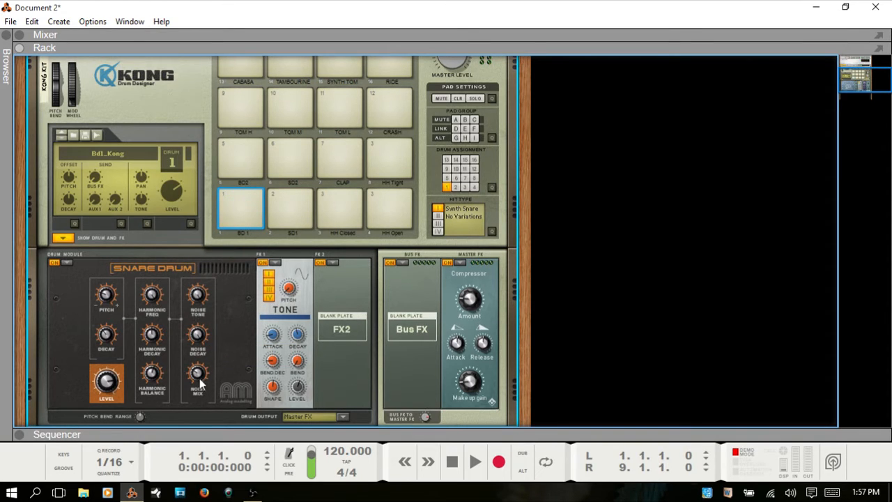
{"action": "left_click", "coordinate": [241, 197]}
{"action": "left_click", "coordinate": [241, 198]}
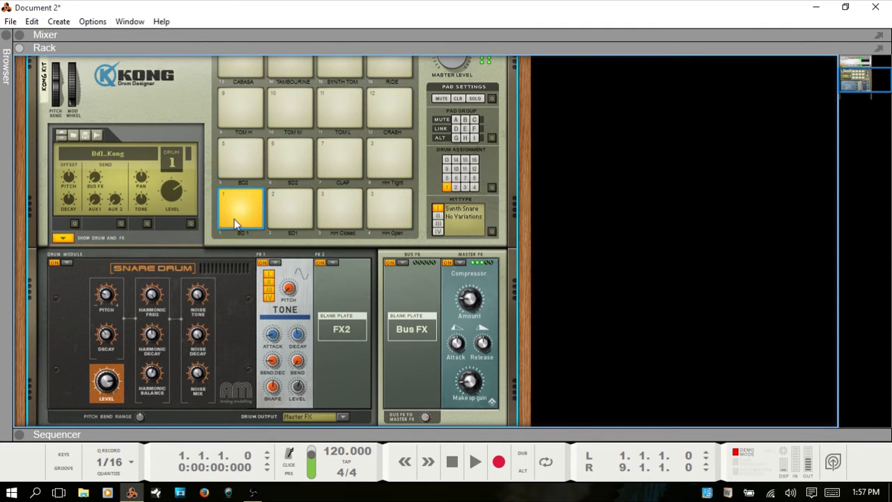
- Switch the BD 1 pad to the Synth Tom Tom module and audition it repeatedly
{"action": "left_click", "coordinate": [68, 263]}
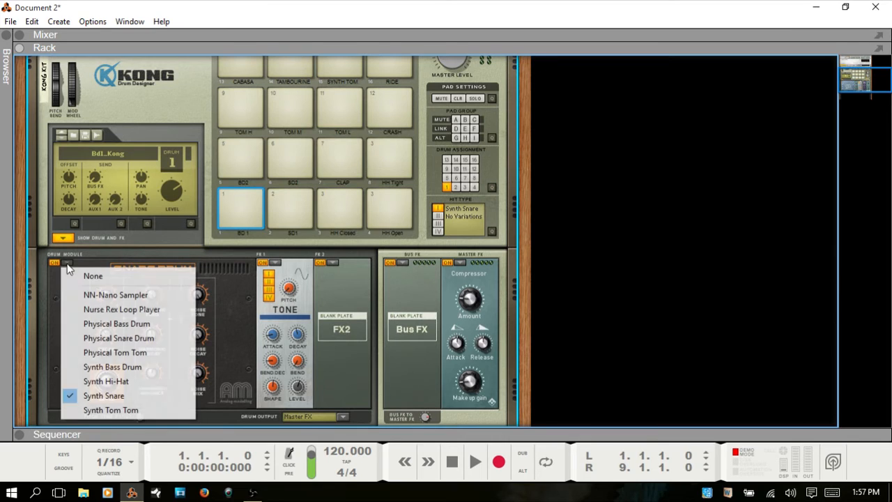
{"action": "left_click", "coordinate": [105, 409]}
{"action": "left_click", "coordinate": [239, 202]}
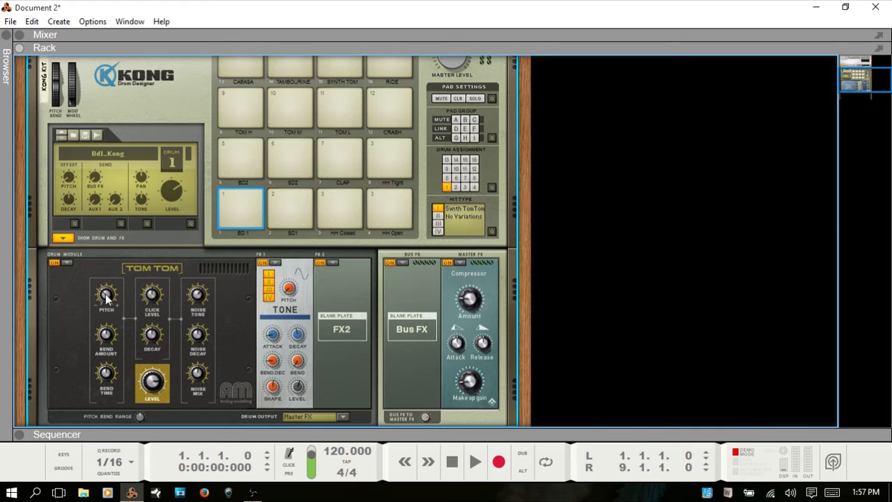
{"action": "left_click", "coordinate": [242, 200]}
{"action": "left_click", "coordinate": [243, 202]}
{"action": "left_click", "coordinate": [239, 203]}
- Try a higher Pitch offset for Drum 1 and audition the BD 1 pad
{"action": "left_click_drag", "start_coordinate": [69, 177], "coordinate": [70, 159]}
{"action": "left_click", "coordinate": [237, 213]}
{"action": "left_click", "coordinate": [237, 217]}
- Switch the BD 1 pad to the Physical Bass Drum module and audition it
{"action": "left_click", "coordinate": [68, 262]}
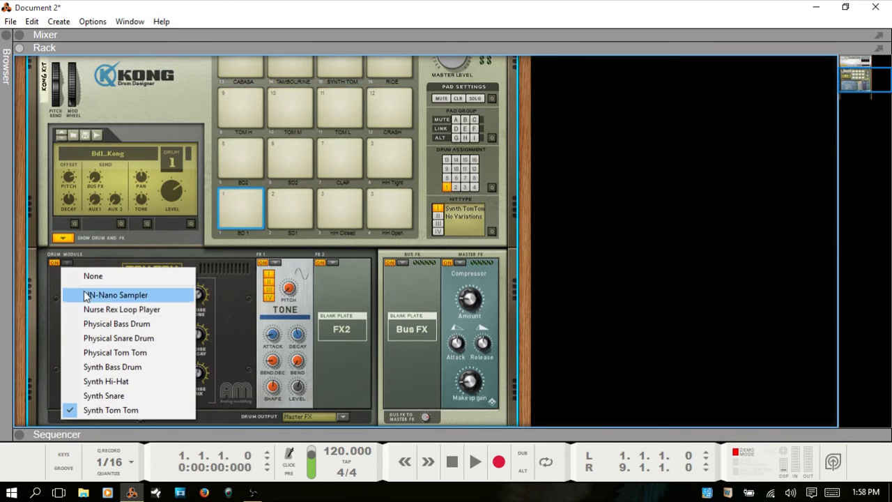
{"action": "left_click", "coordinate": [117, 329]}
{"action": "left_click", "coordinate": [243, 200]}
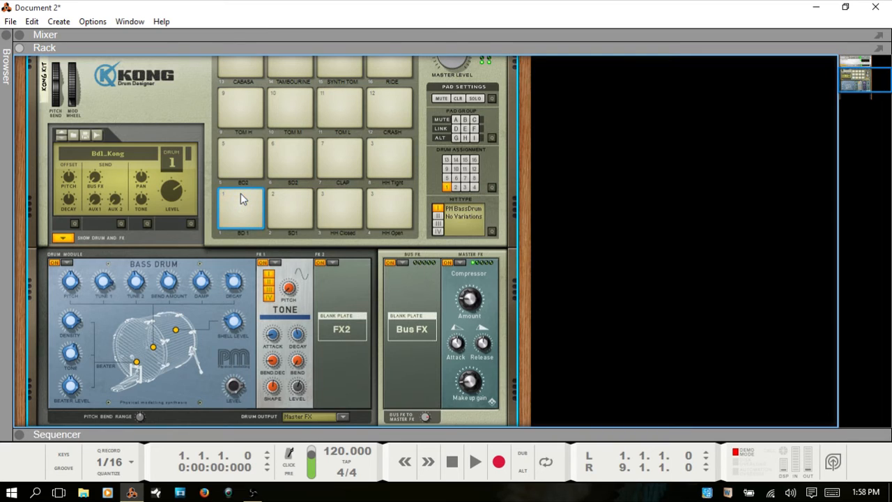
{"action": "scroll", "coordinate": [242, 213], "scroll_direction": "up", "scroll_amount": 4}
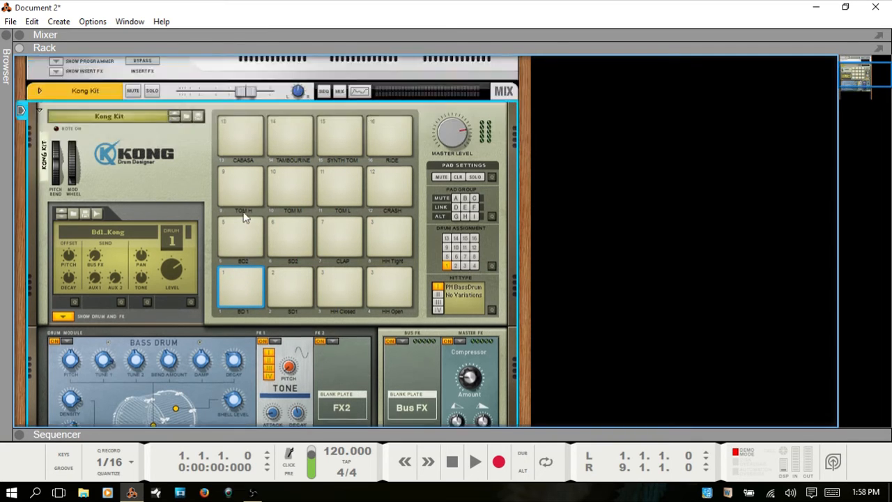
{"action": "scroll", "coordinate": [268, 288], "scroll_direction": "down", "scroll_amount": 4}
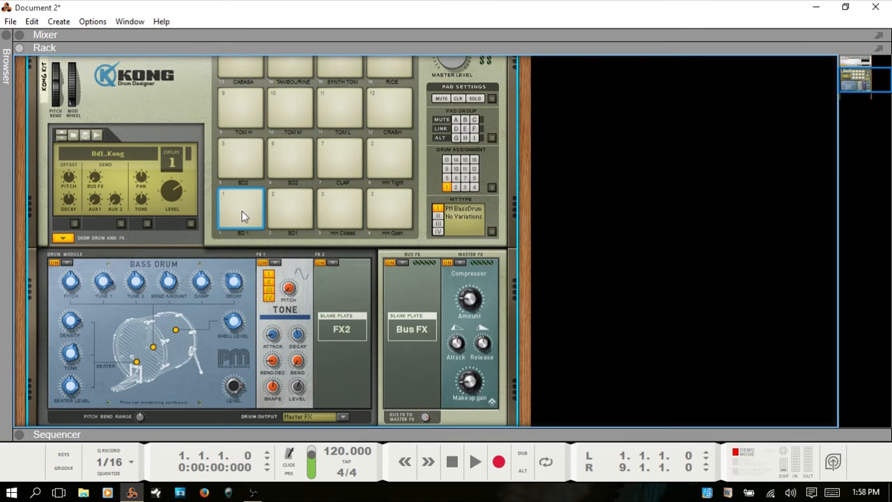
{"action": "left_click", "coordinate": [241, 210]}
- Bypass the Tone effect in BD 1's FX 1 slot and load a Compressor there instead
{"action": "left_click", "coordinate": [275, 264]}
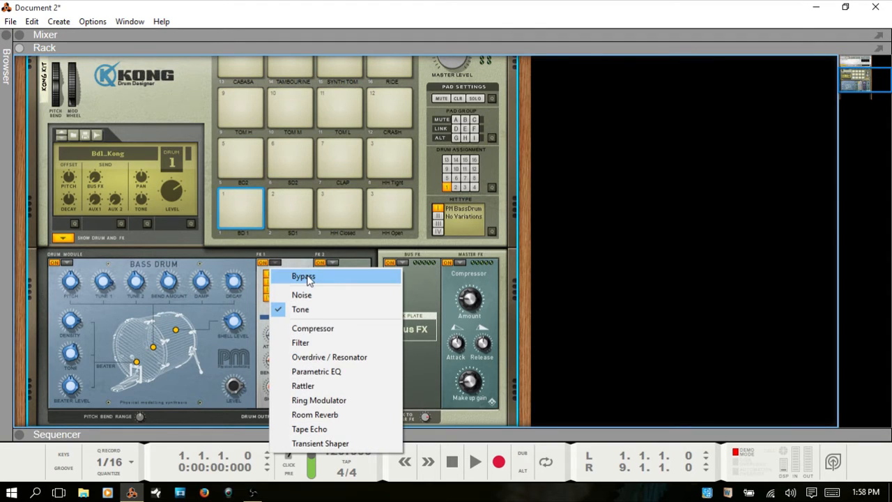
{"action": "left_click", "coordinate": [305, 277]}
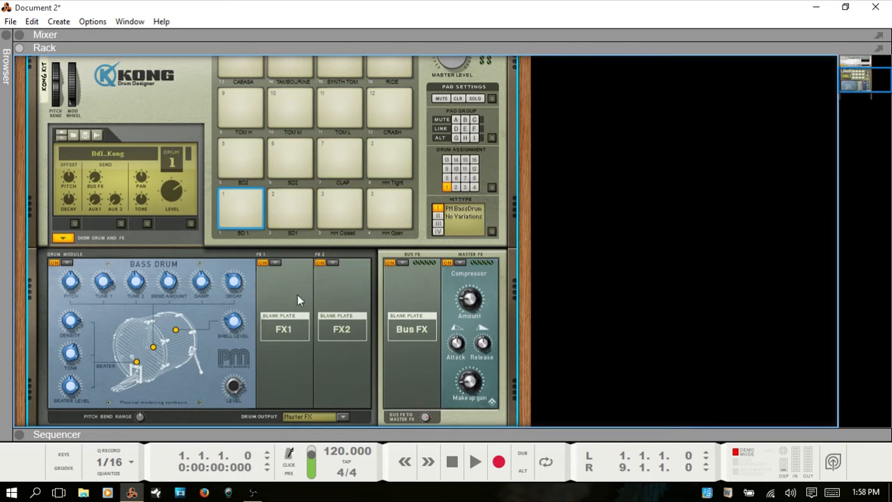
{"action": "left_click", "coordinate": [275, 263]}
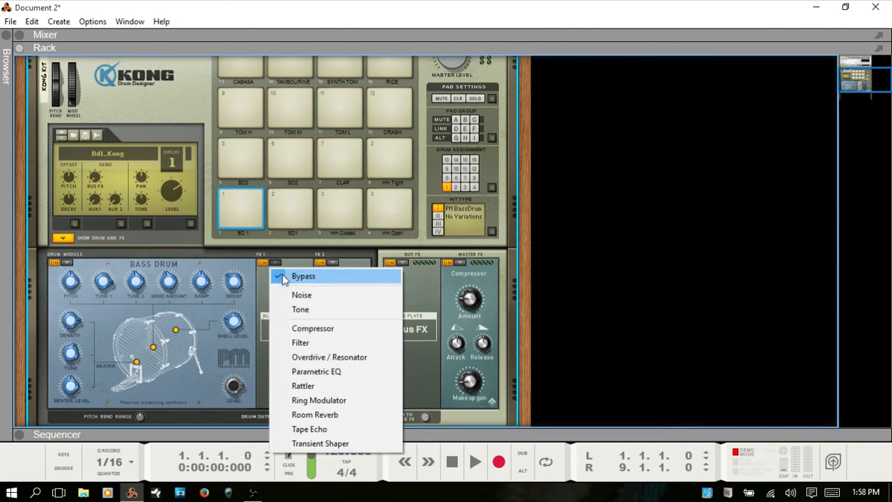
{"action": "left_click", "coordinate": [306, 328]}
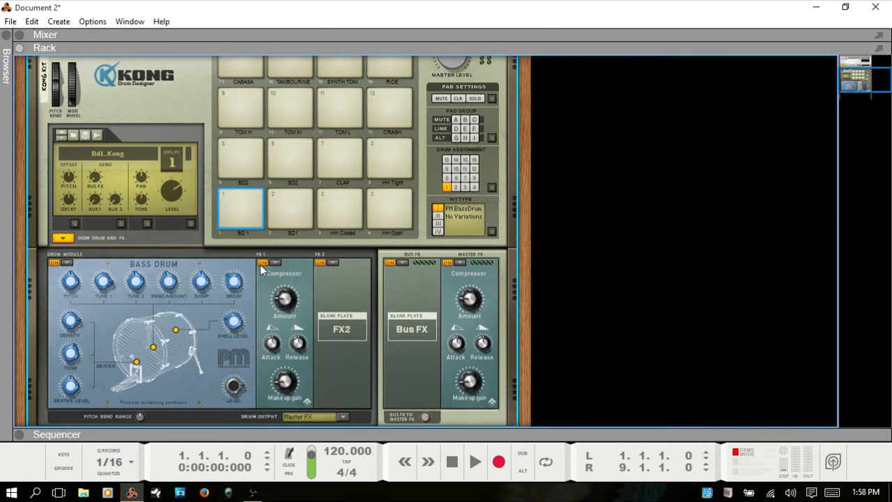
- Turn off the FX 1 and FX 2 slots and audition the BD 1 pad without them
{"action": "left_click", "coordinate": [262, 264]}
{"action": "left_click", "coordinate": [319, 263]}
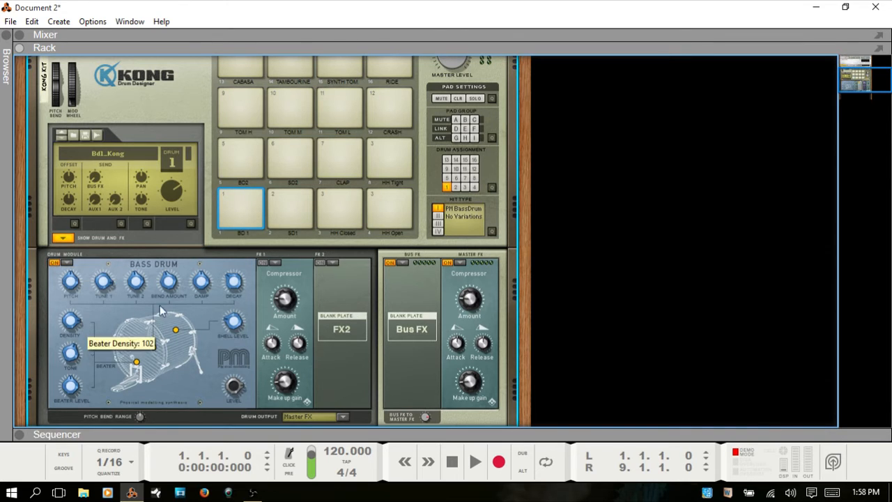
{"action": "left_click", "coordinate": [237, 196]}
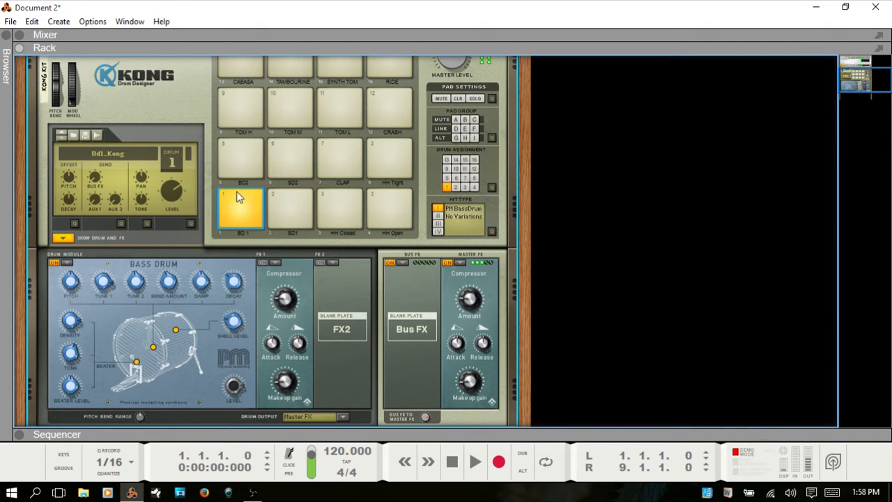
- Reactivate the FX 1 slot and replace its Compressor with the Room Reverb
{"action": "left_click", "coordinate": [278, 265]}
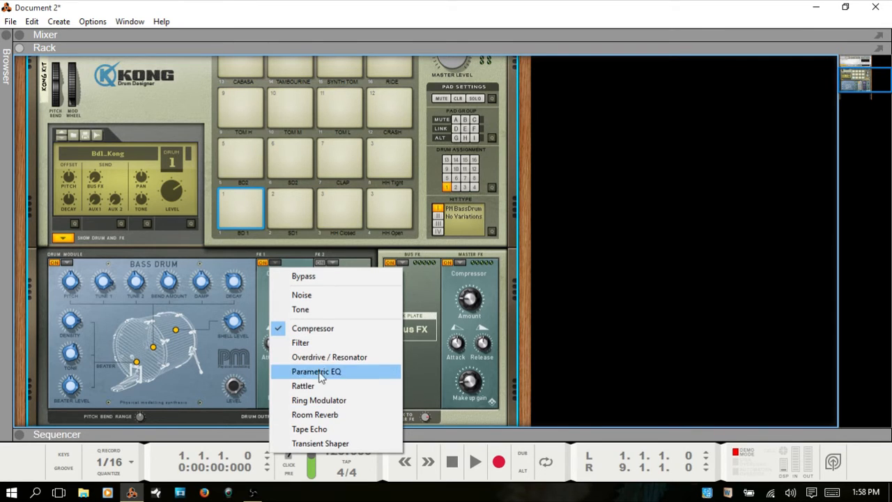
{"action": "left_click", "coordinate": [317, 333]}
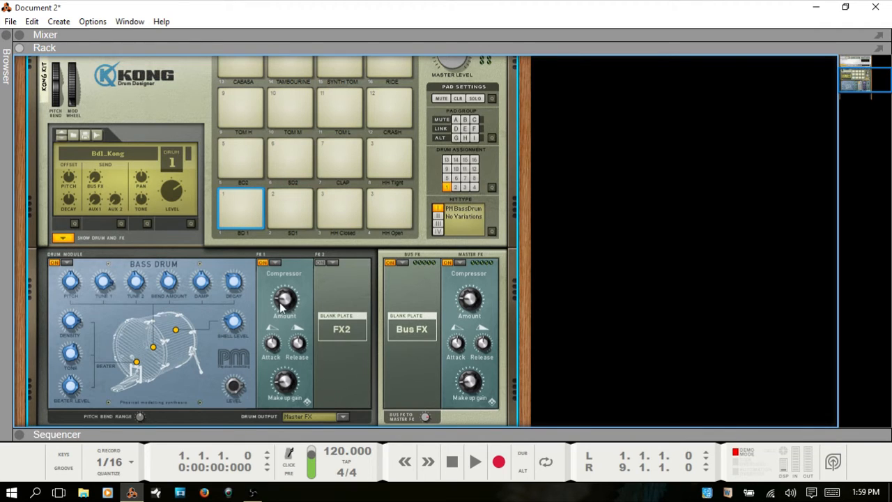
{"action": "left_click", "coordinate": [275, 263]}
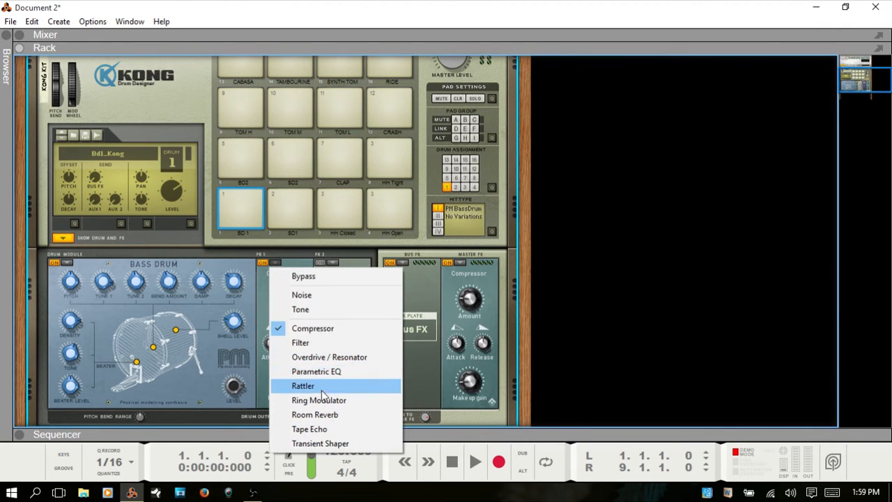
{"action": "left_click", "coordinate": [328, 414]}
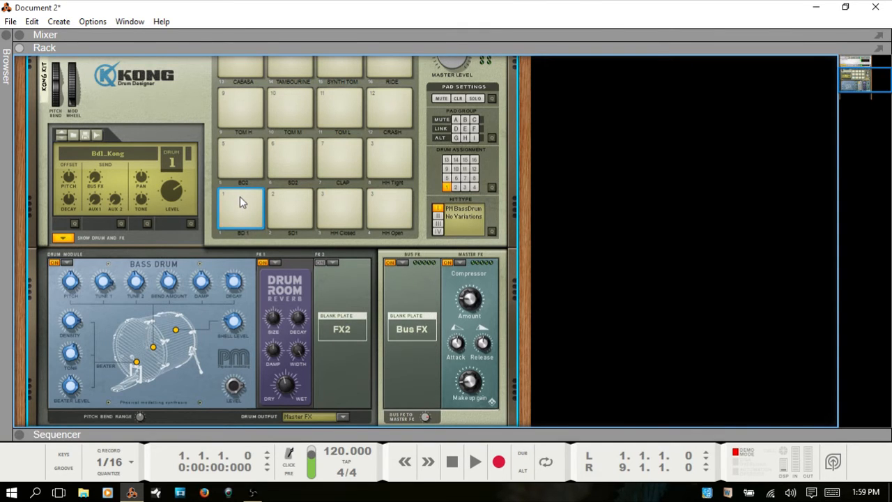
- Show the On-screen Piano Keys window and play the BD 1 pad from the computer keyboard
{"action": "key", "text": "F4"}
{"action": "left_click_drag", "start_coordinate": [677, 16], "coordinate": [670, 27]}
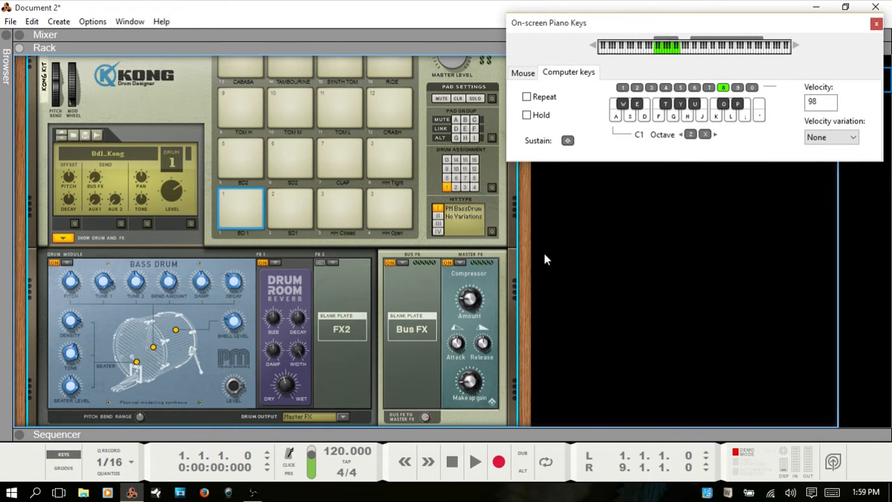
{"action": "key", "text": "a"}
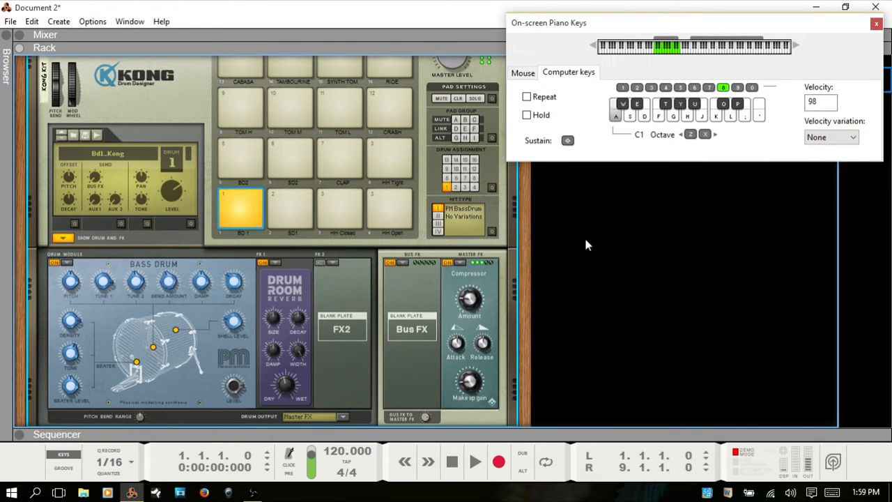
{"action": "key", "text": "a"}
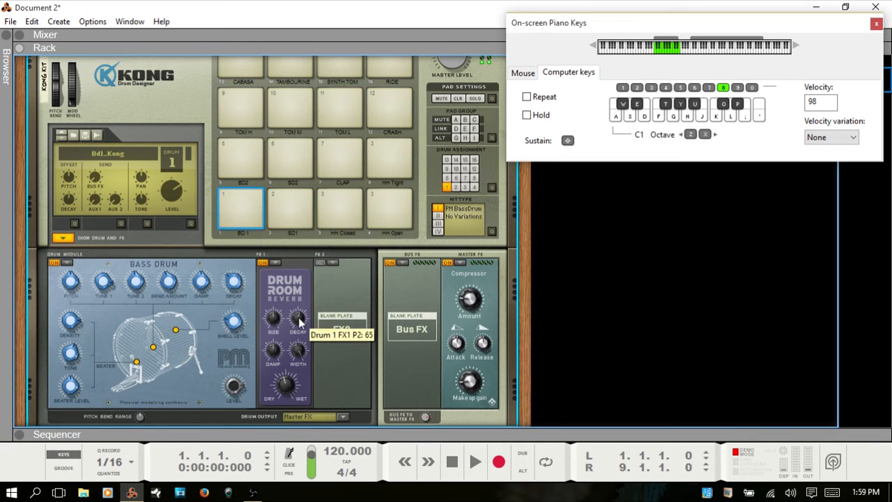
- Raise the room reverb's Decay and audition the BD 1 pad
{"action": "left_click_drag", "start_coordinate": [299, 319], "coordinate": [299, 303]}
{"action": "key", "text": "a"}
{"action": "key", "text": "a"}
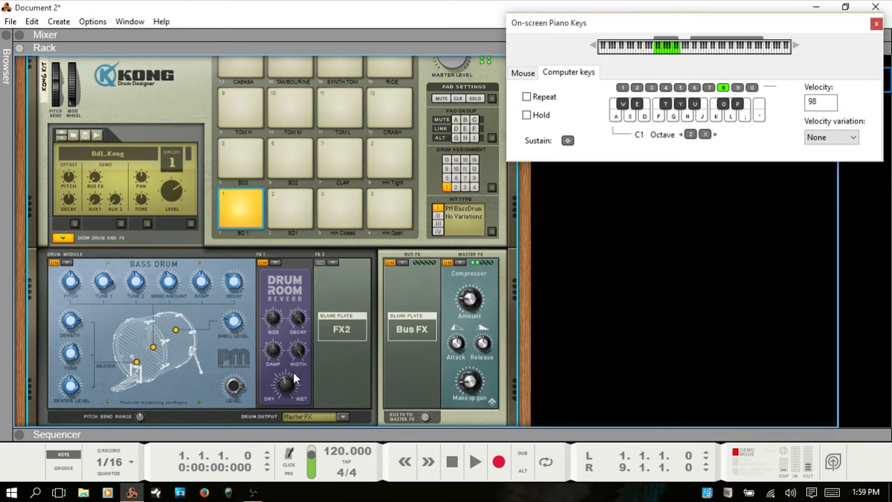
- Set the room reverb's Dry/Wet to 127 while playing the BD 1 pad repeatedly
{"action": "mouse_move", "coordinate": [286, 384]}
{"action": "key", "text": "a"}
{"action": "key", "text": "a"}
{"action": "key", "text": "a"}
{"action": "key", "text": "a"}
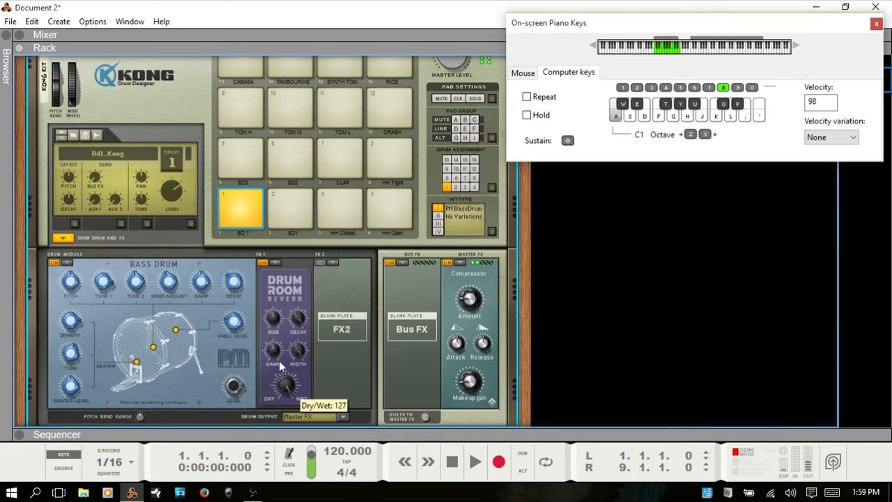
{"action": "key", "text": "a"}
{"action": "key", "text": "a"}
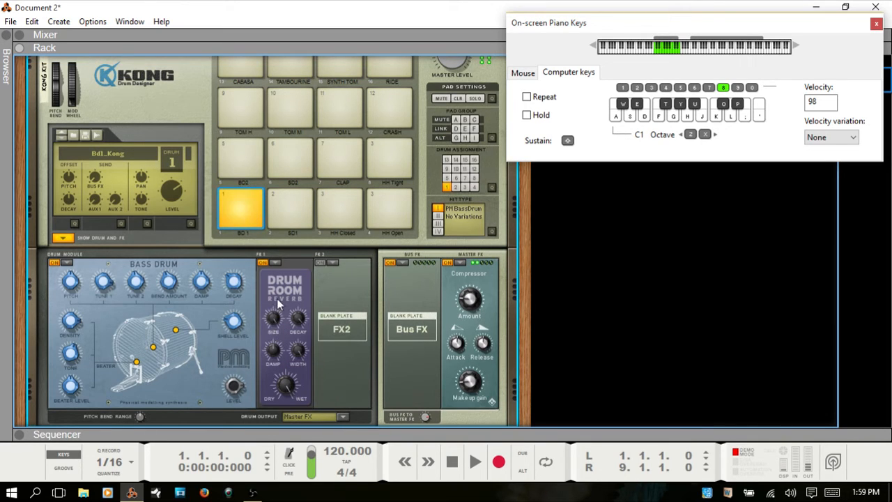
- Adjust the room reverb's Size to 91 while auditioning the BD 1 pad
{"action": "key", "text": "a"}
{"action": "key", "text": "a"}
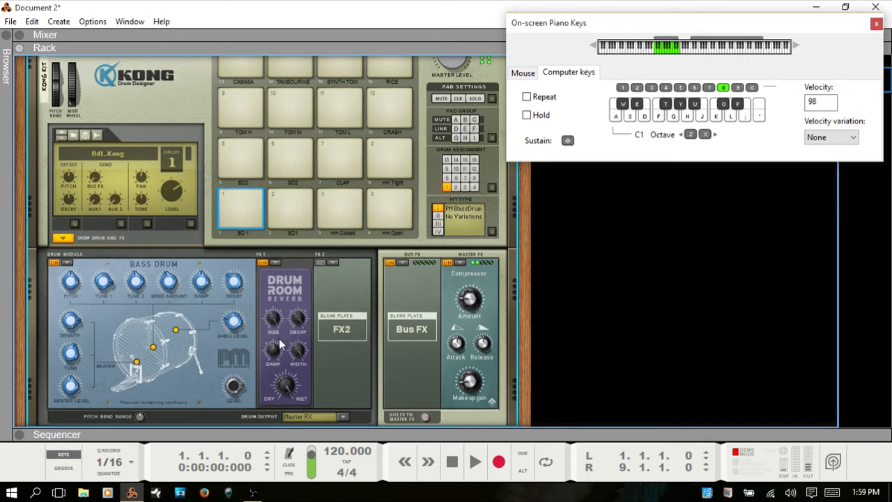
{"action": "key", "text": "a"}
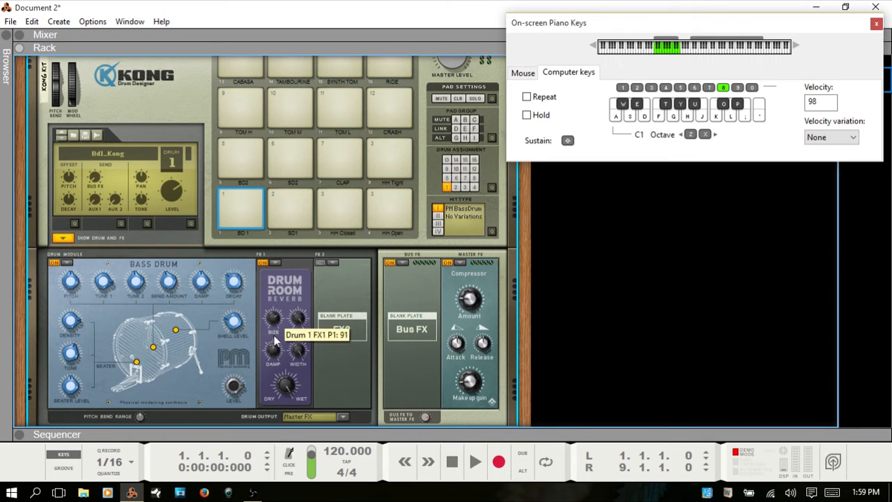
{"action": "key", "text": "a"}
{"action": "key", "text": "a"}
- Switch BD 1's FX 1 slot to Tape Echo and audition the pad
{"action": "left_click", "coordinate": [274, 266]}
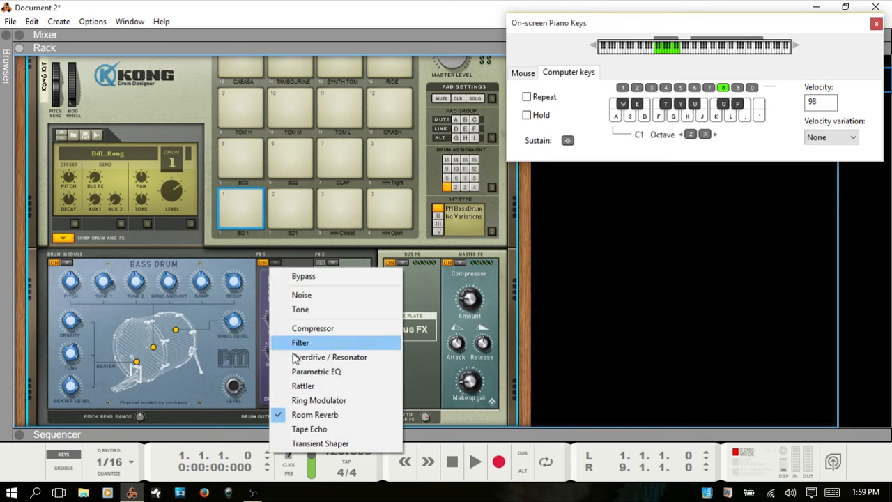
{"action": "left_click", "coordinate": [324, 429]}
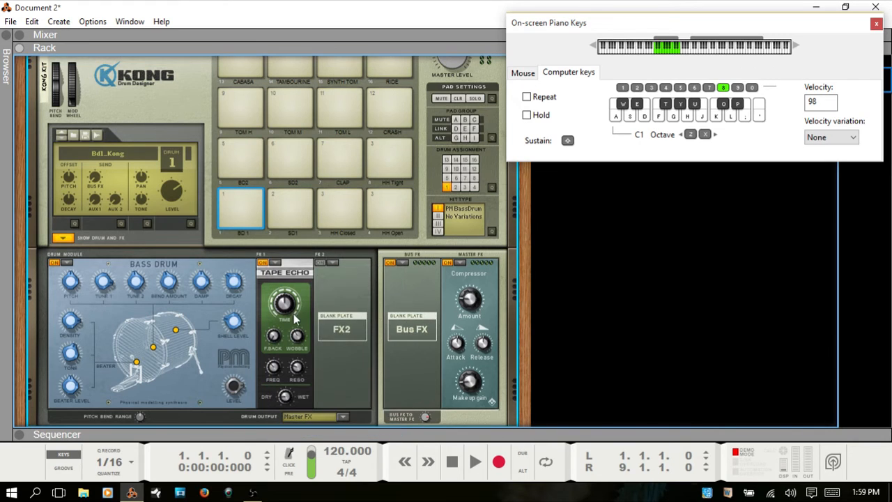
{"action": "key", "text": "a"}
{"action": "key", "text": "a"}
{"action": "key", "text": "a"}
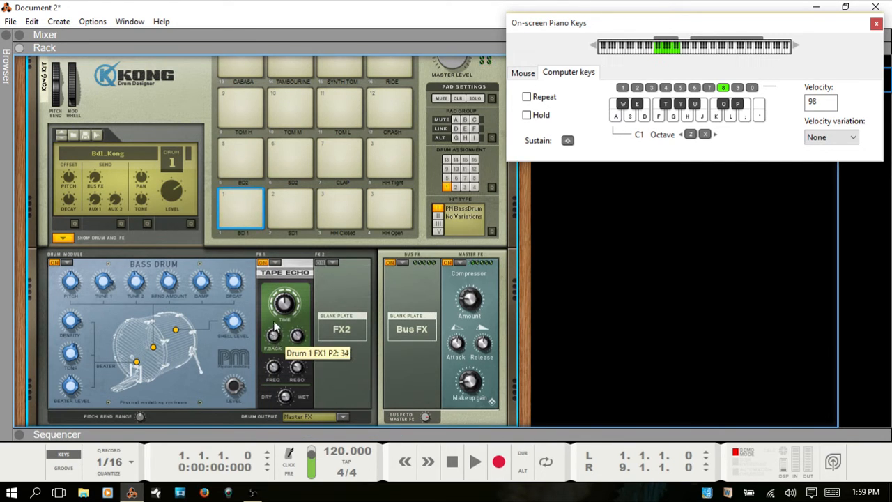
- Adjust the tape echo's Time while playing the BD 1 pad
{"action": "key", "text": "a"}
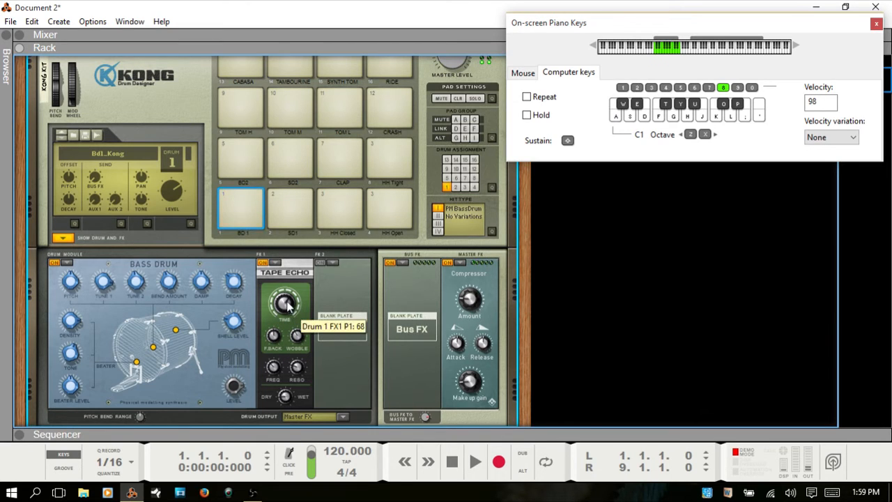
{"action": "key", "text": "a"}
{"action": "key", "text": "a"}
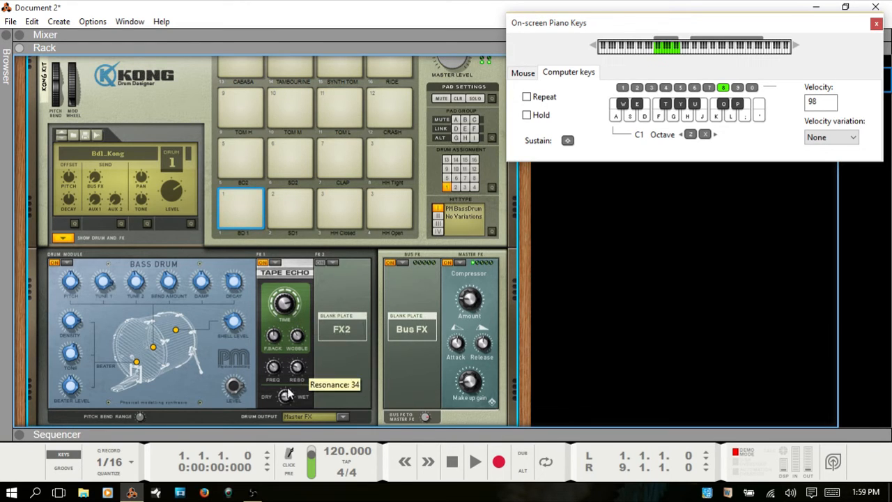
- Audition BD 1 through the tape echo and load Room Reverb into its FX 2 slot
{"action": "key", "text": "a"}
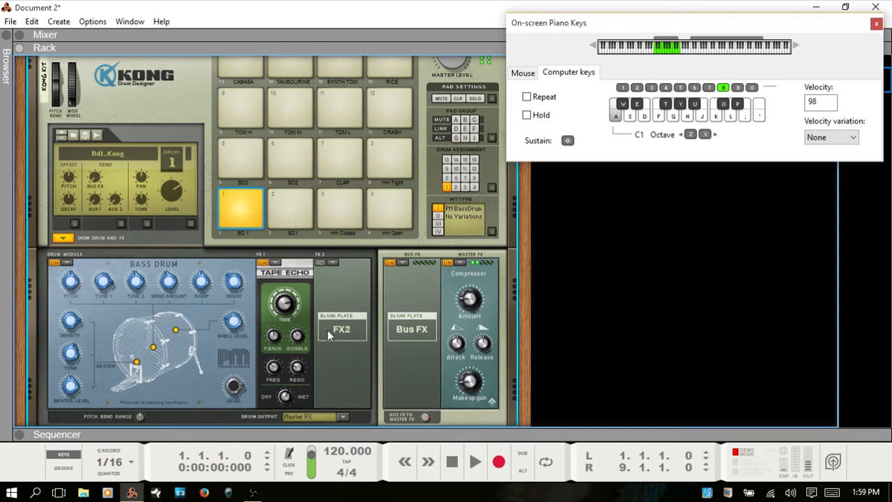
{"action": "key", "text": "a"}
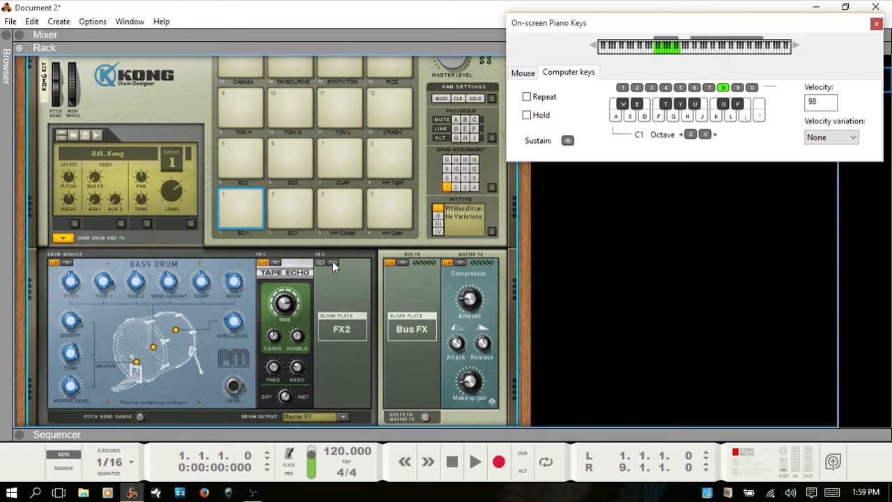
{"action": "key", "text": "a"}
{"action": "left_click", "coordinate": [332, 263]}
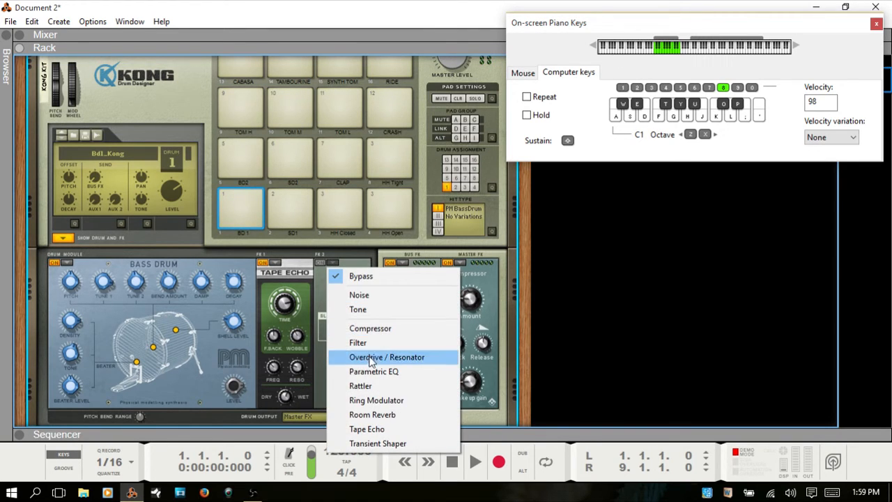
{"action": "left_click", "coordinate": [393, 415]}
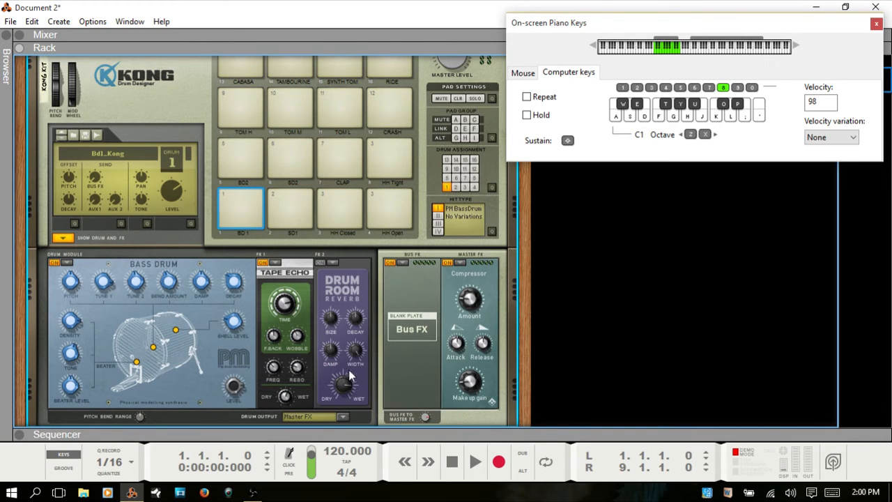
- Switch on BD 1's FX 2 slot and set the room reverb's Dry/Wet to 70 while auditioning the pad
{"action": "key", "text": "a"}
{"action": "key", "text": "a"}
{"action": "key", "text": "a"}
{"action": "left_click", "coordinate": [320, 263]}
{"action": "key", "text": "a"}
{"action": "key", "text": "a"}
{"action": "key", "text": "a"}
{"action": "key", "text": "a"}
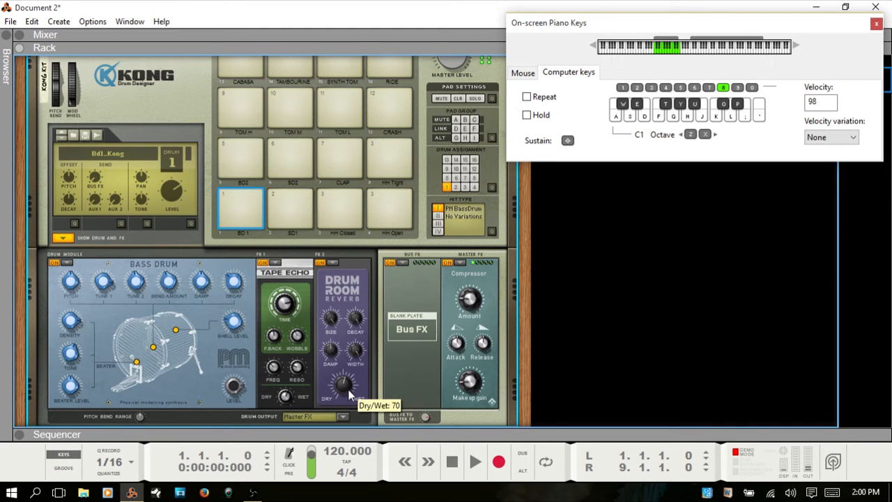
- Play BD 1 repeatedly to hear the tape echo and room reverb combined
{"action": "key", "text": "a"}
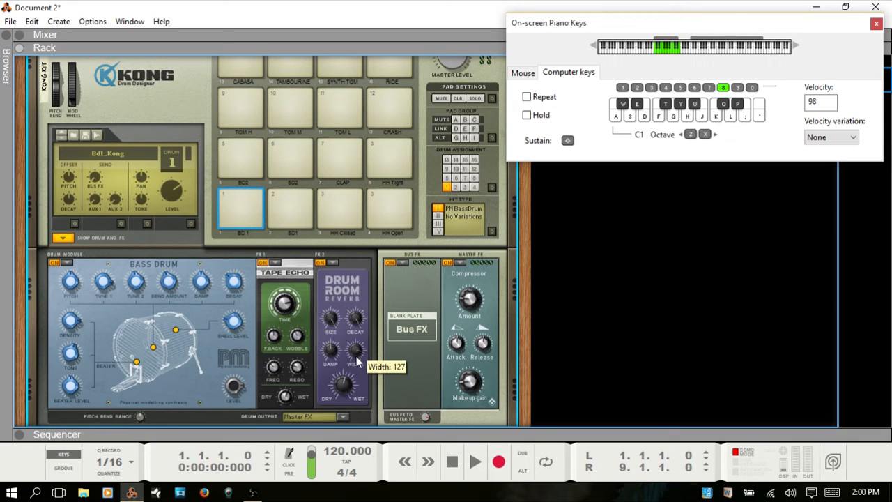
{"action": "key", "text": "a"}
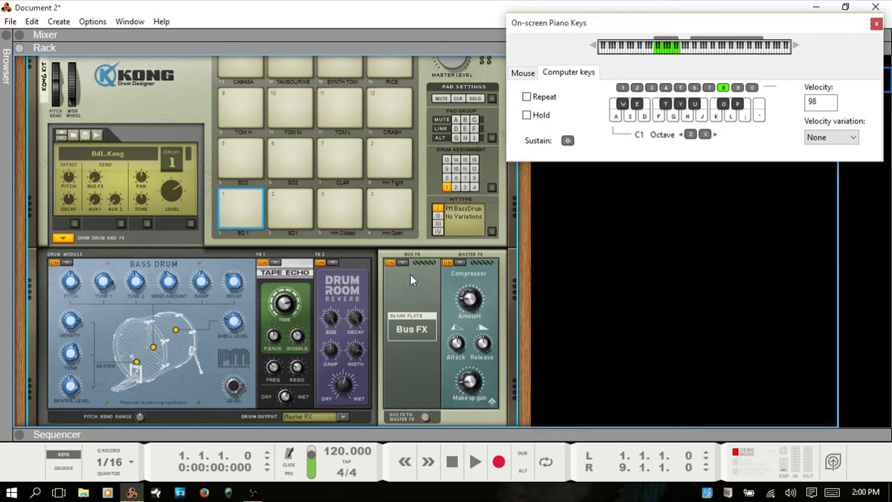
{"action": "key", "text": "a"}
{"action": "key", "text": "a"}
- Audition the SD1, HH Closed, HH Open, HH Tight, CLAP and SD2 pads to compare their modules and FX slots
{"action": "scroll", "coordinate": [213, 326], "scroll_direction": "down", "scroll_amount": 1}
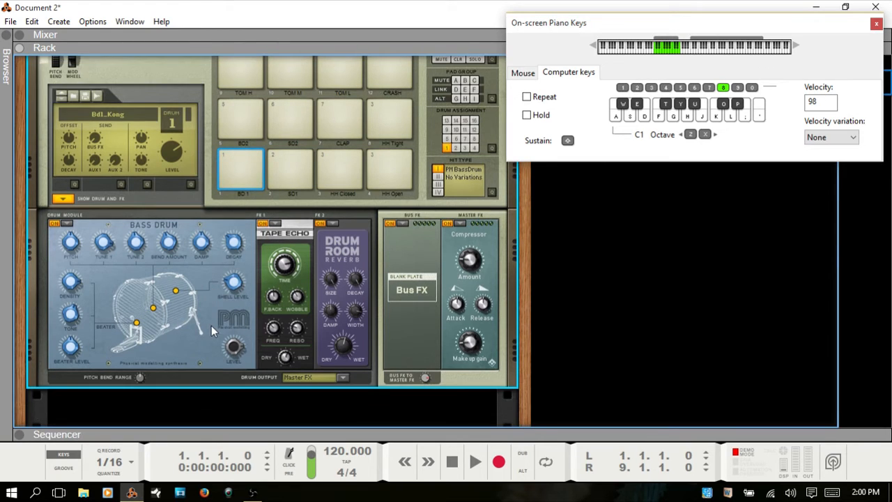
{"action": "left_click", "coordinate": [283, 164]}
{"action": "left_click", "coordinate": [346, 164]}
{"action": "left_click", "coordinate": [393, 168]}
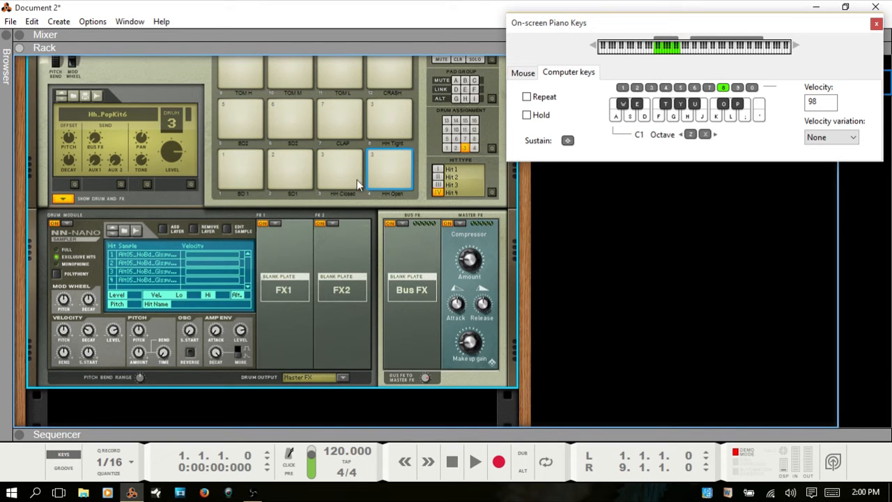
{"action": "left_click", "coordinate": [387, 117]}
{"action": "left_click", "coordinate": [340, 124]}
{"action": "left_click", "coordinate": [291, 124]}
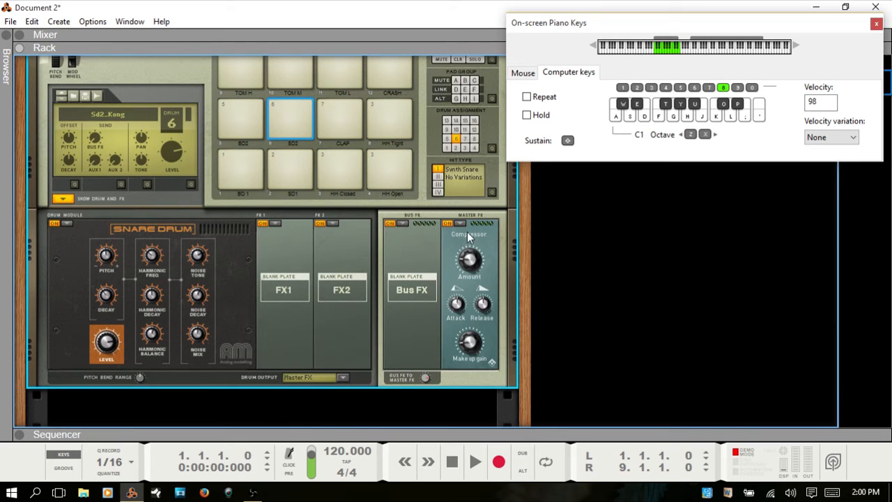
- Audition the HH Tight, CRASH, HH Open, HH Closed, SD1 and BD 1 pads through the master FX compressor
{"action": "left_click", "coordinate": [392, 122]}
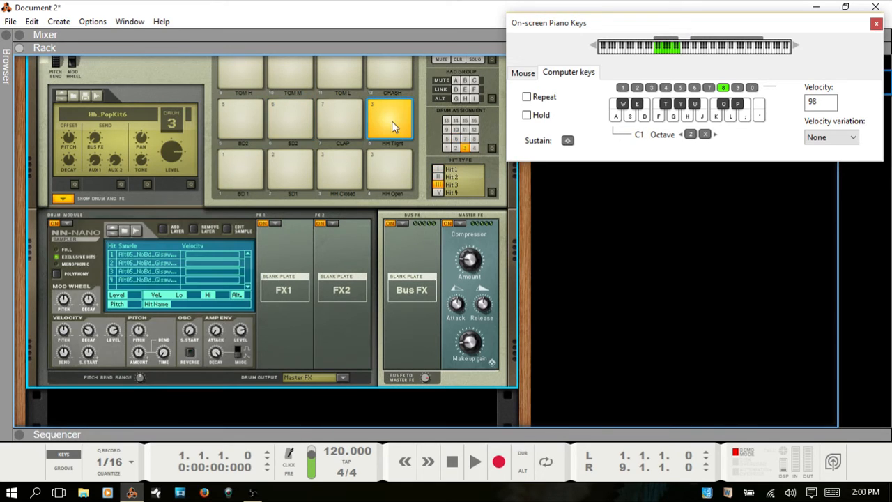
{"action": "left_click", "coordinate": [391, 74]}
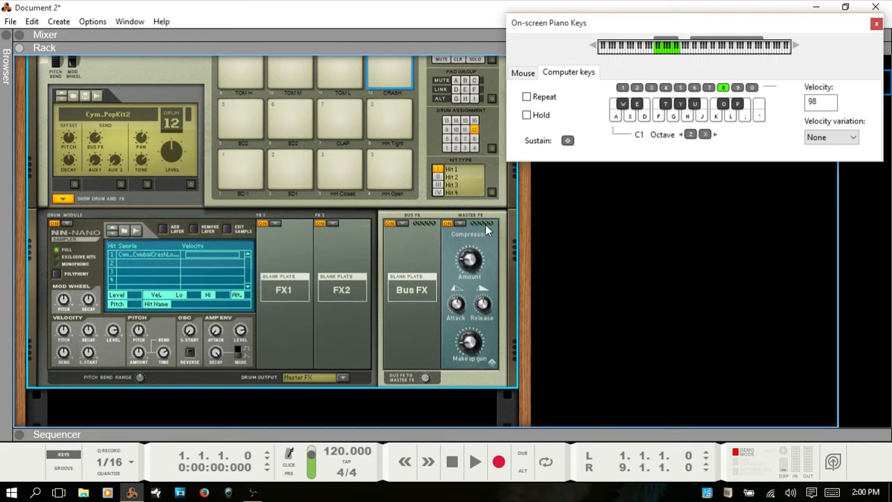
{"action": "left_click", "coordinate": [384, 167]}
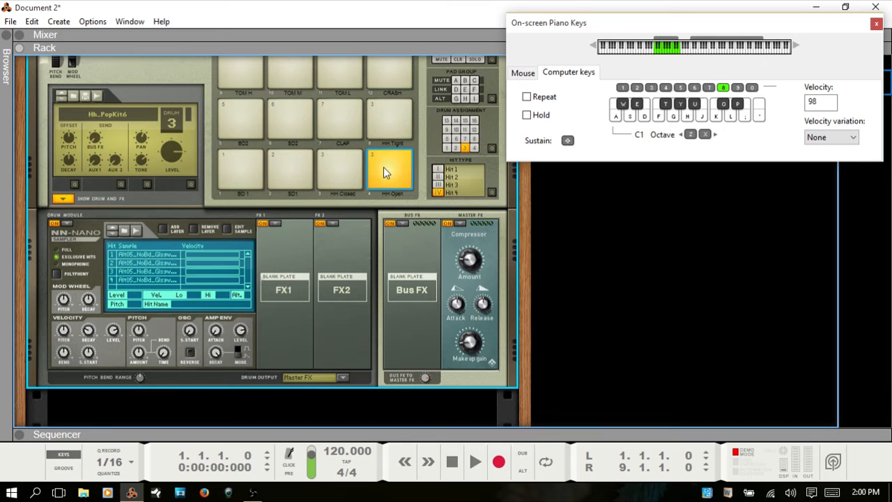
{"action": "left_click", "coordinate": [331, 158]}
{"action": "left_click", "coordinate": [297, 164]}
{"action": "left_click", "coordinate": [240, 167]}
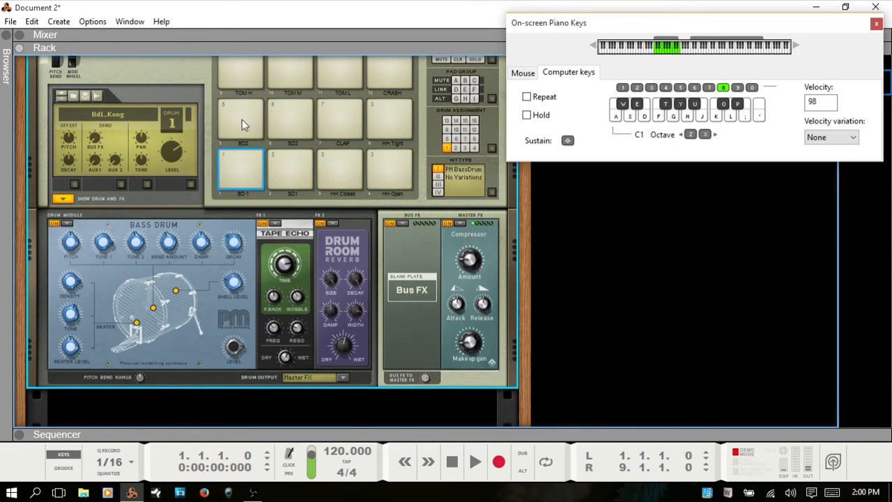
- Play BD2, switch off the master FX compressor, and audition the hi-hat, SD1 and BD 1 pads without it
{"action": "left_click", "coordinate": [242, 119]}
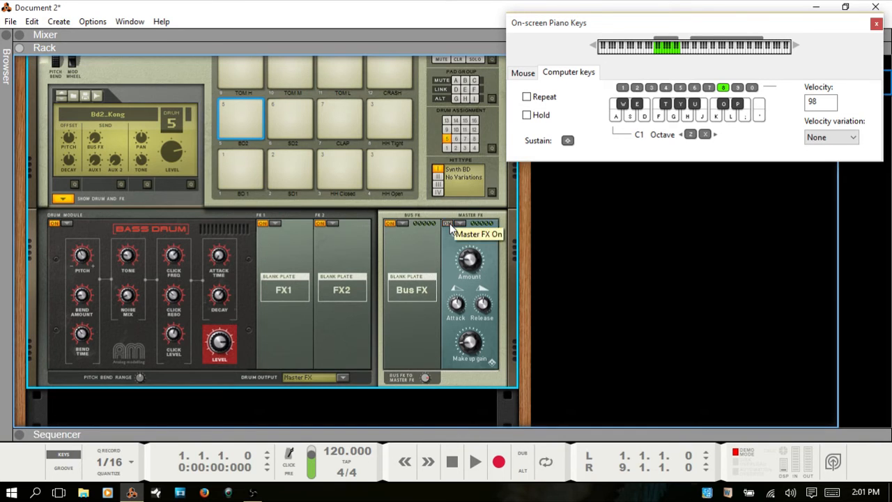
{"action": "left_click", "coordinate": [393, 161]}
{"action": "left_click", "coordinate": [356, 162]}
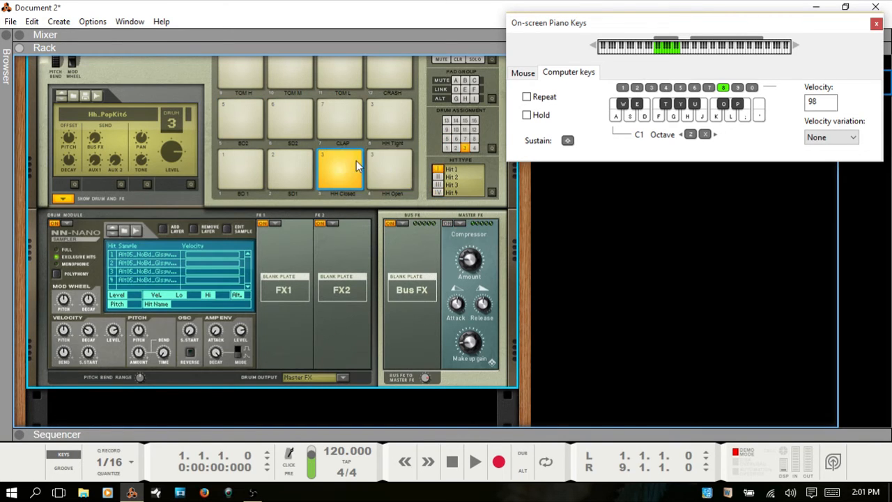
{"action": "left_click", "coordinate": [301, 157]}
{"action": "left_click", "coordinate": [237, 167]}
{"action": "left_click", "coordinate": [387, 116]}
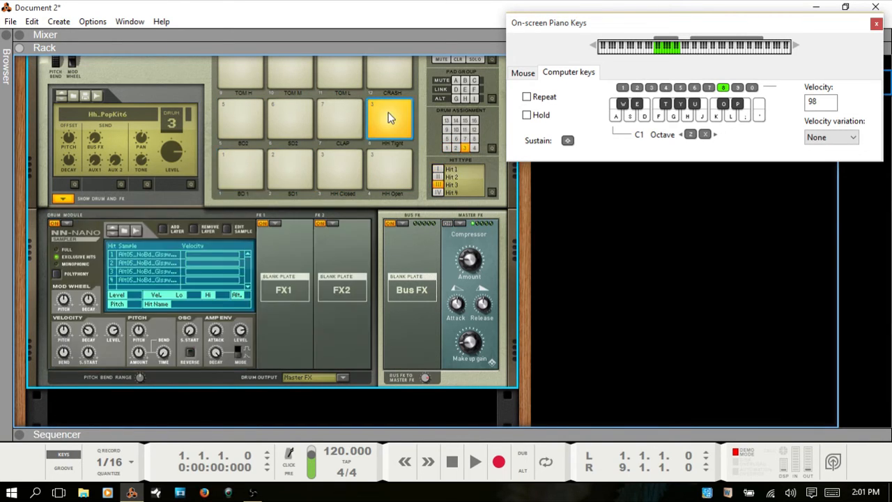
- Set the Master FX slot to Bypass and audition the three hi-hat pads and the CLAP pad
{"action": "left_click", "coordinate": [460, 224]}
{"action": "left_click", "coordinate": [461, 234]}
{"action": "left_click", "coordinate": [319, 174]}
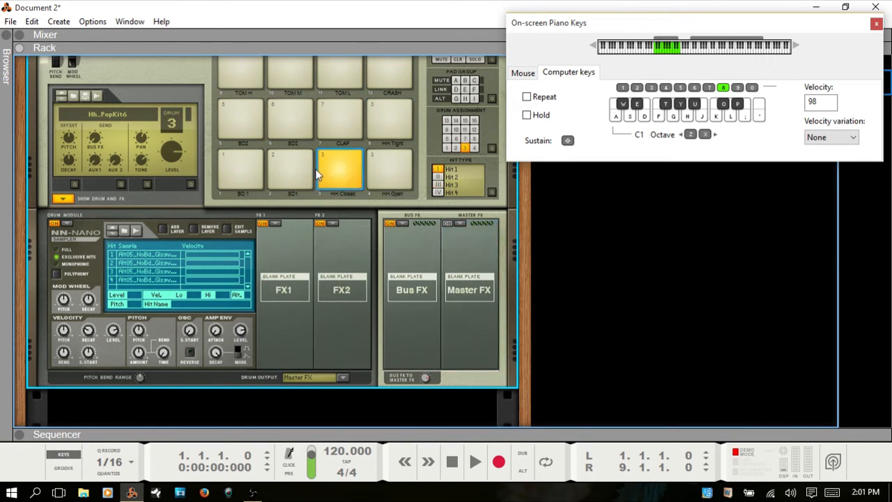
{"action": "left_click", "coordinate": [388, 169]}
{"action": "left_click", "coordinate": [387, 121]}
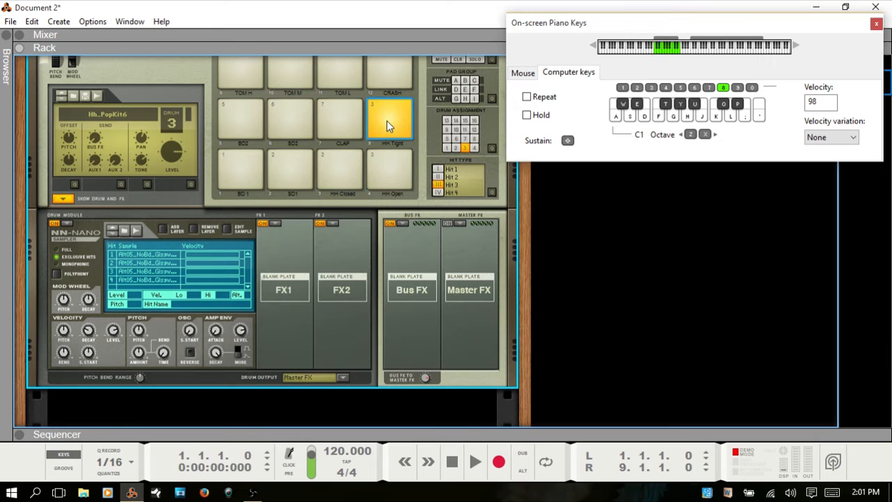
{"action": "left_click", "coordinate": [334, 129]}
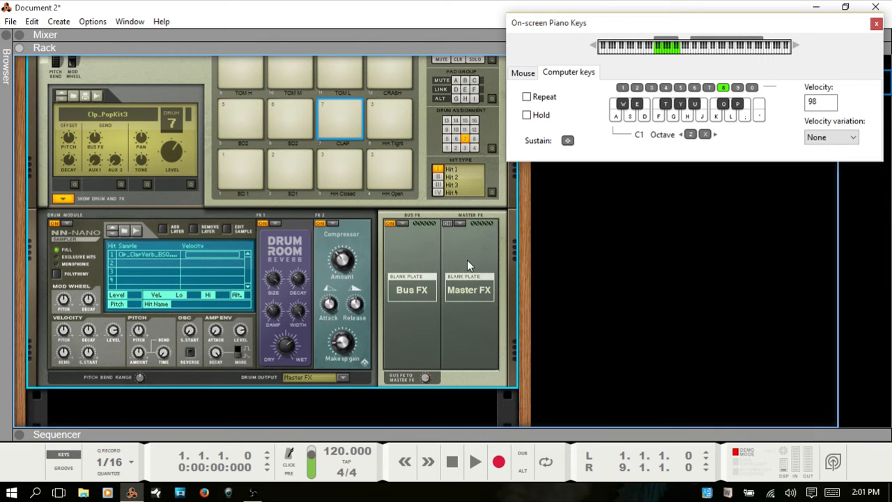
- Play the three hi-hat pads, both snare pads and both bass drum pads with the master FX bypassed
{"action": "scroll", "coordinate": [434, 246], "scroll_direction": "up", "scroll_amount": 3}
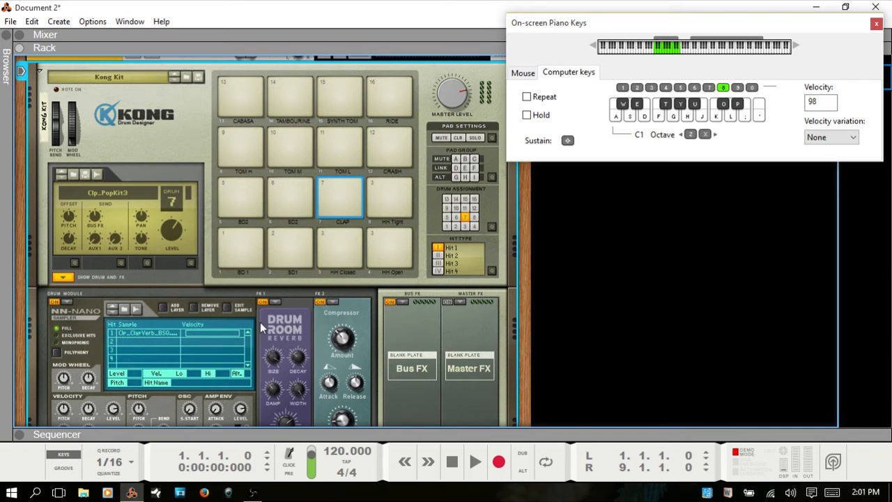
{"action": "left_click", "coordinate": [341, 252]}
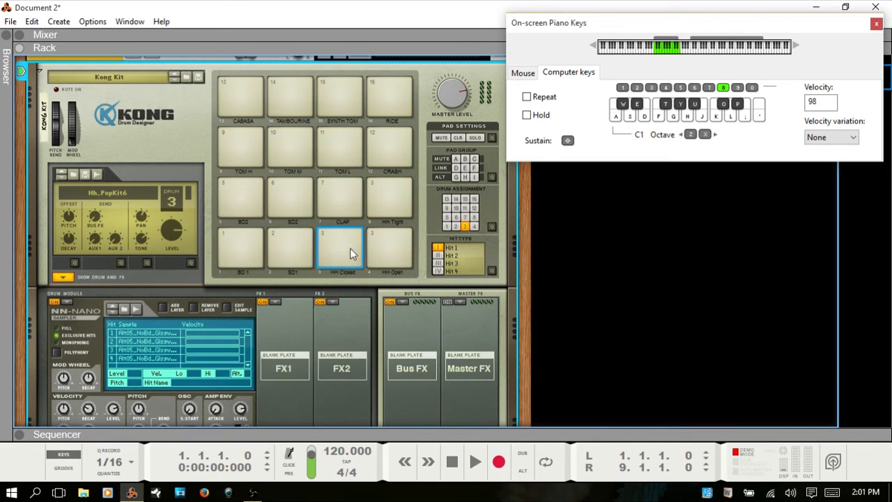
{"action": "left_click", "coordinate": [385, 245]}
{"action": "left_click", "coordinate": [387, 202]}
{"action": "left_click", "coordinate": [313, 198]}
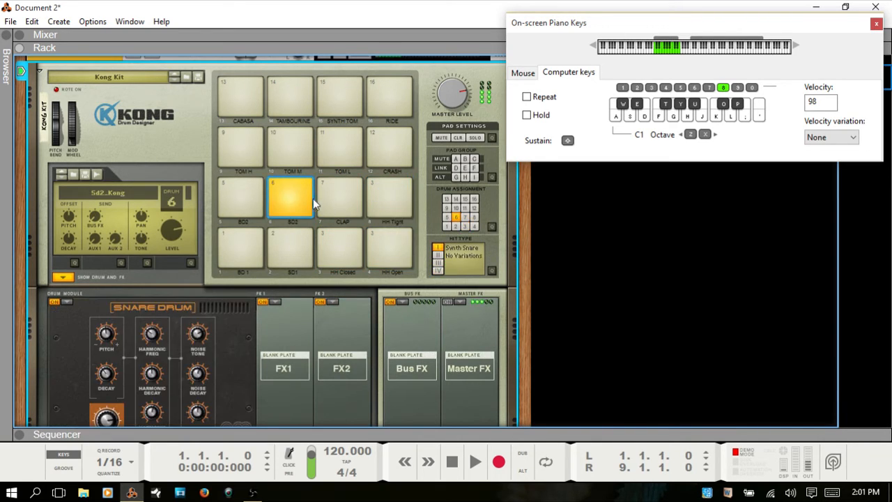
{"action": "left_click", "coordinate": [252, 194]}
{"action": "left_click", "coordinate": [247, 237]}
{"action": "left_click", "coordinate": [283, 247]}
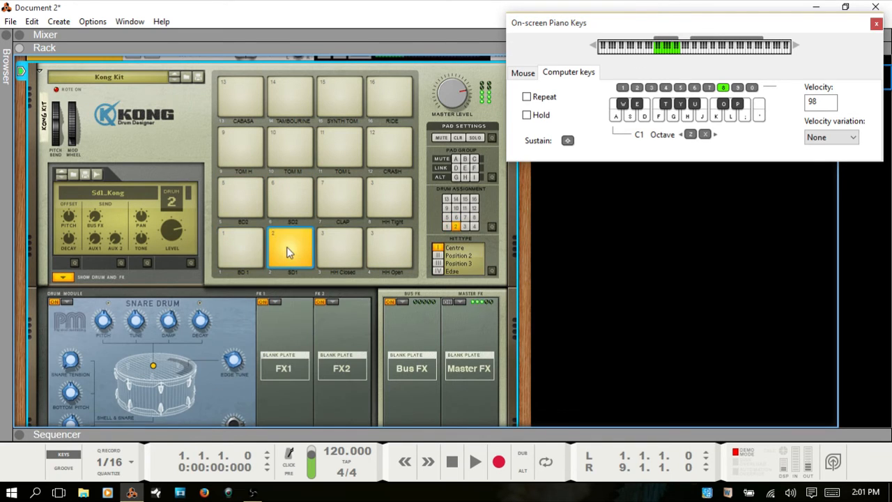
- Audition HH Closed, the three tom pads, TAMBOURINE, CABASA and SD1, ending on the BD 1 pad
{"action": "left_click", "coordinate": [332, 244]}
{"action": "left_click", "coordinate": [341, 143]}
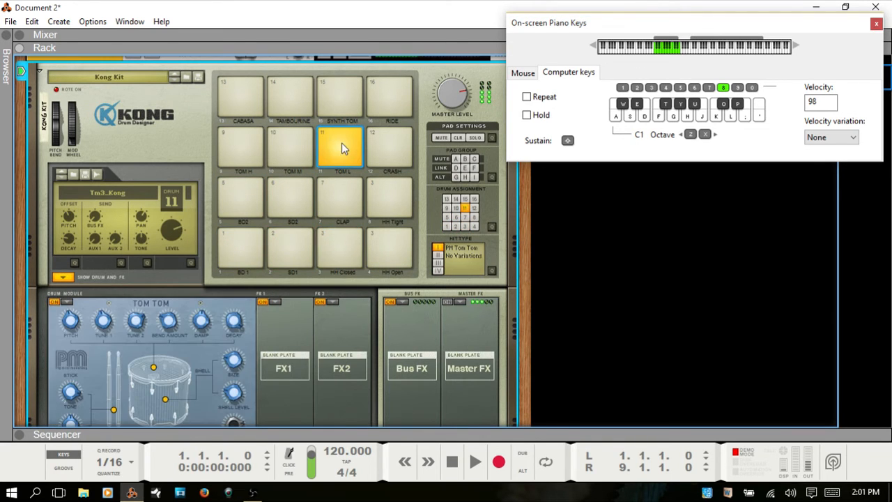
{"action": "left_click", "coordinate": [303, 96]}
{"action": "left_click", "coordinate": [244, 96]}
{"action": "left_click", "coordinate": [252, 145]}
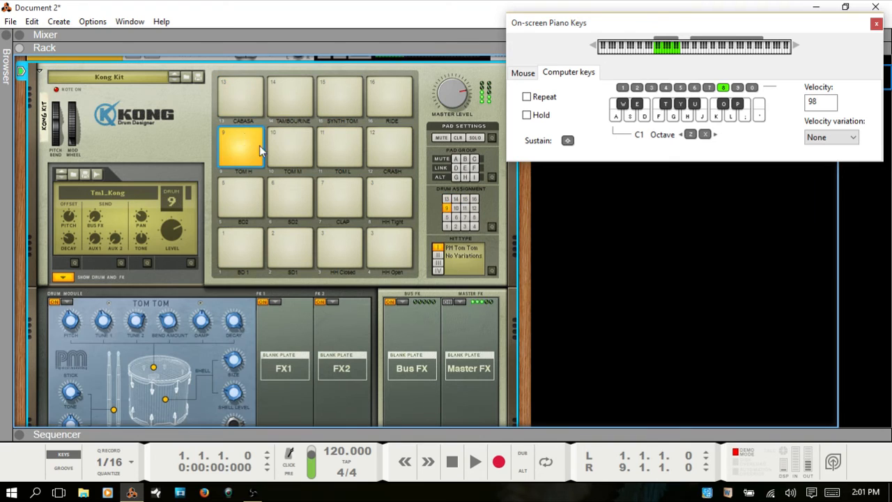
{"action": "left_click", "coordinate": [289, 147]}
{"action": "left_click", "coordinate": [292, 244]}
{"action": "left_click", "coordinate": [256, 241]}
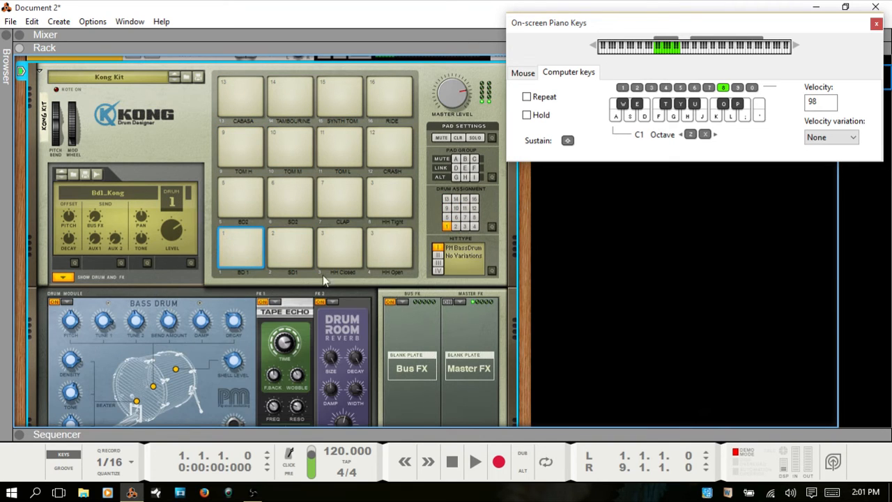
- Review BD 1's drum output choices and route its output to Bus FX
{"action": "scroll", "coordinate": [315, 310], "scroll_direction": "down", "scroll_amount": 1}
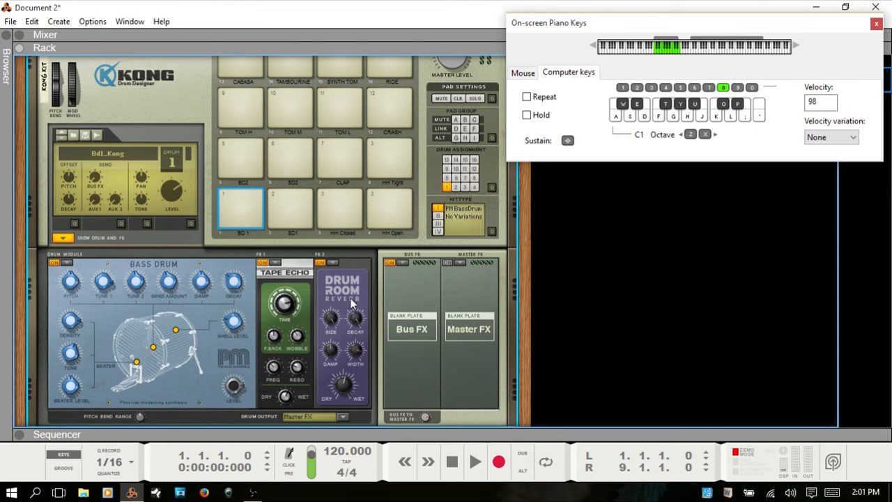
{"action": "scroll", "coordinate": [311, 308], "scroll_direction": "down", "scroll_amount": 1}
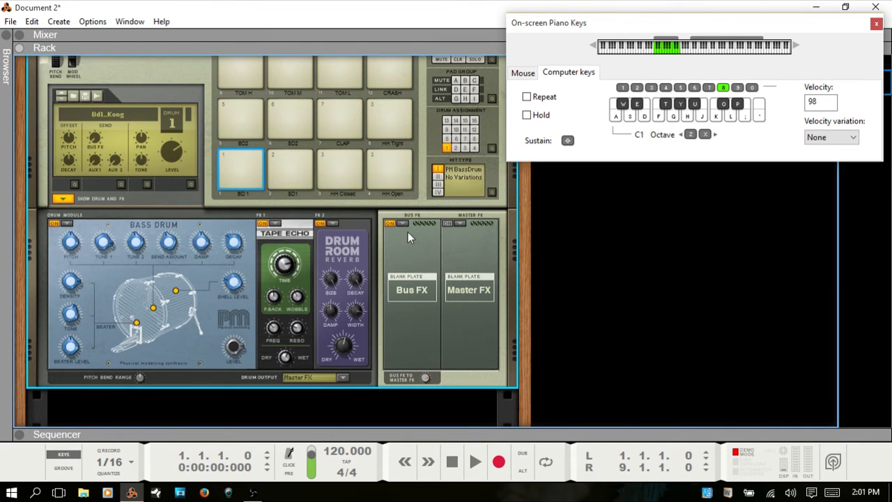
{"action": "left_click", "coordinate": [342, 379]}
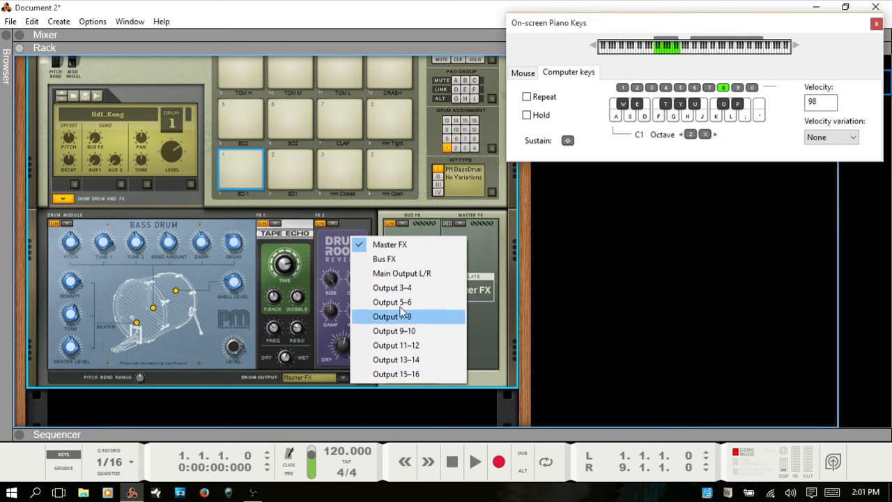
{"action": "left_click", "coordinate": [254, 380]}
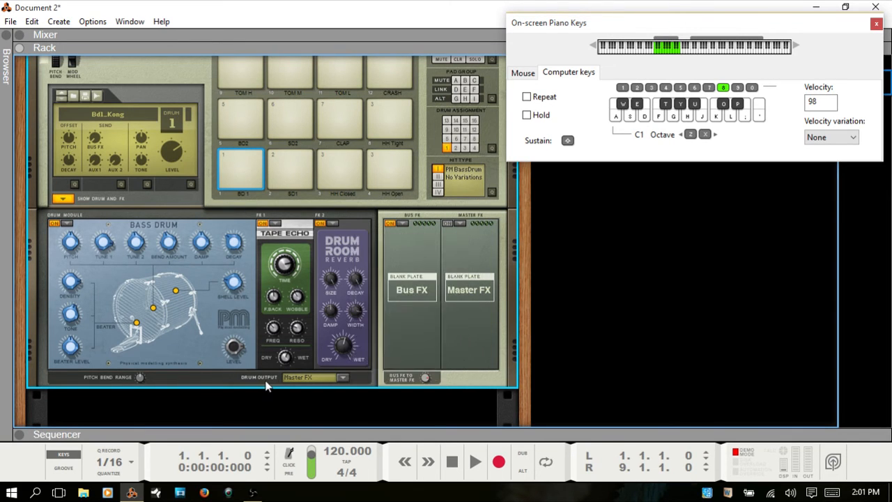
{"action": "left_click", "coordinate": [342, 378]}
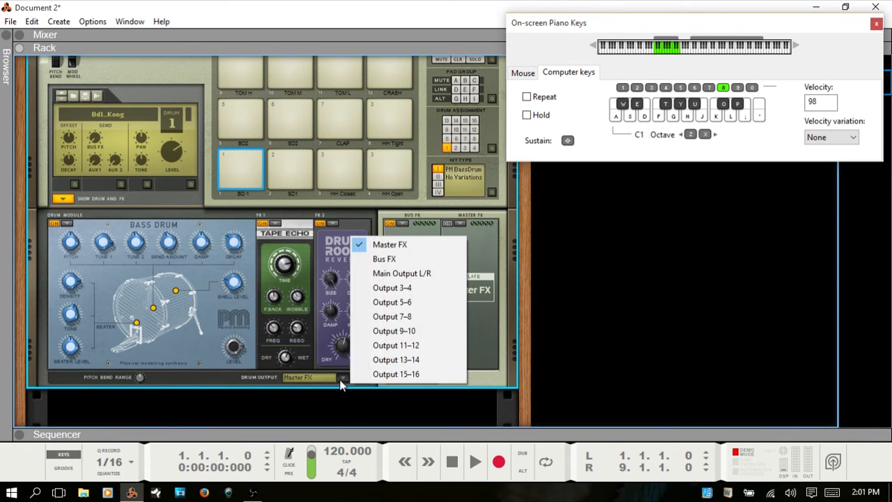
{"action": "left_click", "coordinate": [386, 259]}
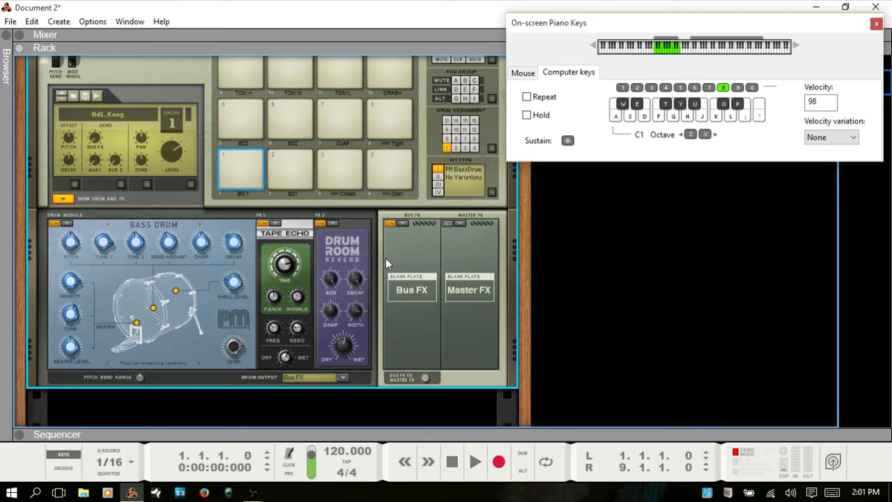
- Load Filter into the Bus FX slot and play the BD 1 pad through it
{"action": "left_click", "coordinate": [404, 224]}
{"action": "left_click", "coordinate": [446, 270]}
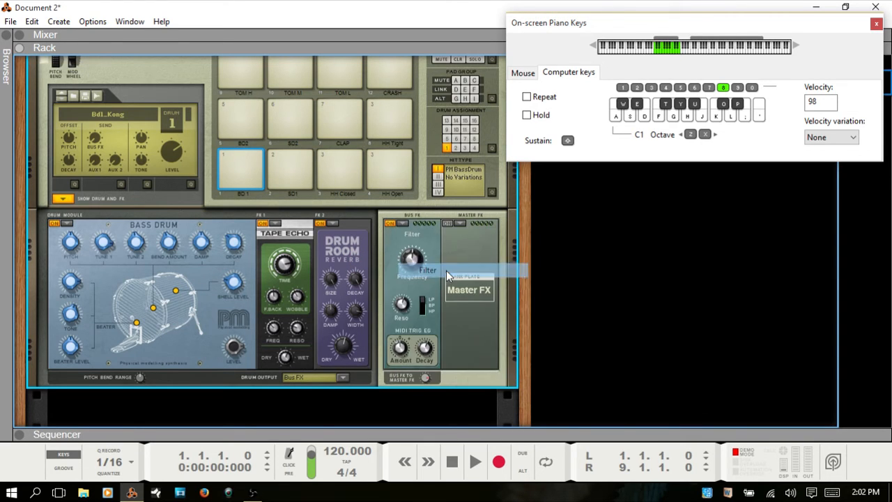
{"action": "left_click", "coordinate": [241, 168]}
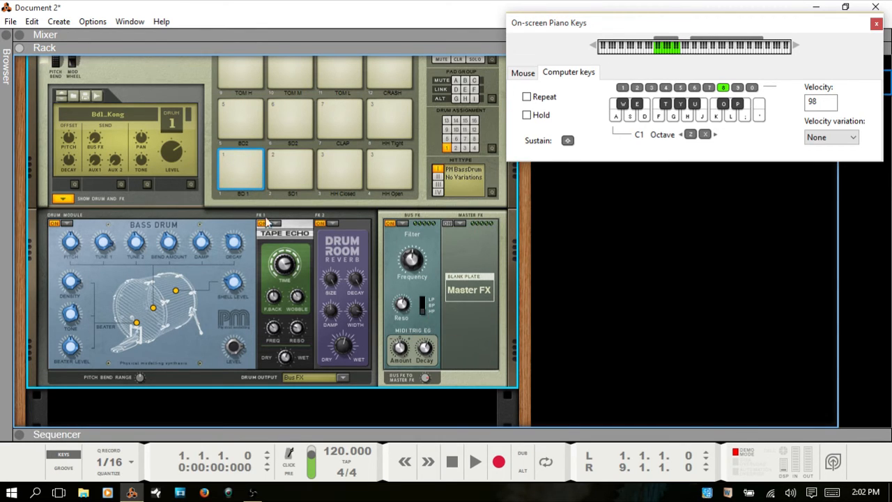
- Play the BD 1 pad repeatedly to audition it through the Filter in the Bus FX slot
{"action": "left_click", "coordinate": [234, 167]}
{"action": "left_click", "coordinate": [247, 164]}
{"action": "left_click", "coordinate": [246, 164]}
{"action": "left_click", "coordinate": [237, 159]}
{"action": "left_click", "coordinate": [237, 159]}
{"action": "left_click", "coordinate": [237, 159]}
{"action": "left_click", "coordinate": [237, 159]}
- Adjust Drum 1's Level slightly upward and keep playing the BD 1 pad through the Bus FX filter
{"action": "left_click_drag", "start_coordinate": [165, 153], "coordinate": [167, 145]}
{"action": "left_click", "coordinate": [242, 159]}
{"action": "left_click", "coordinate": [242, 159]}
{"action": "left_click", "coordinate": [241, 160]}
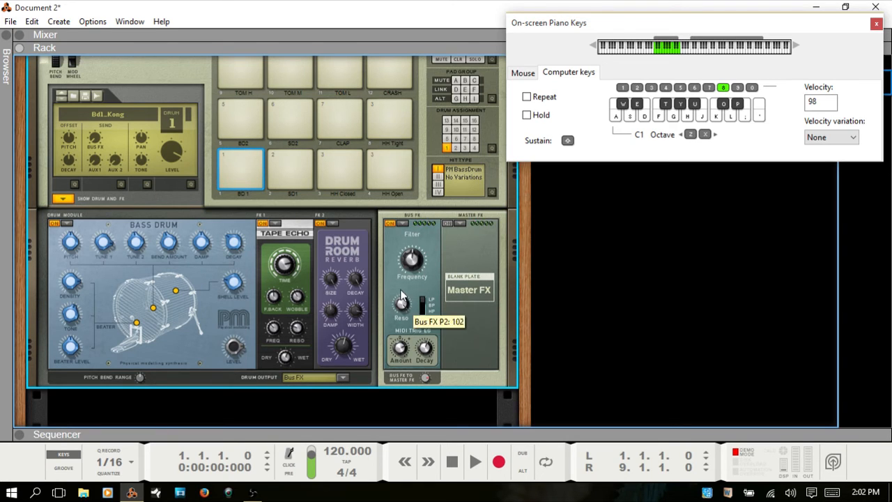
{"action": "left_click", "coordinate": [239, 156]}
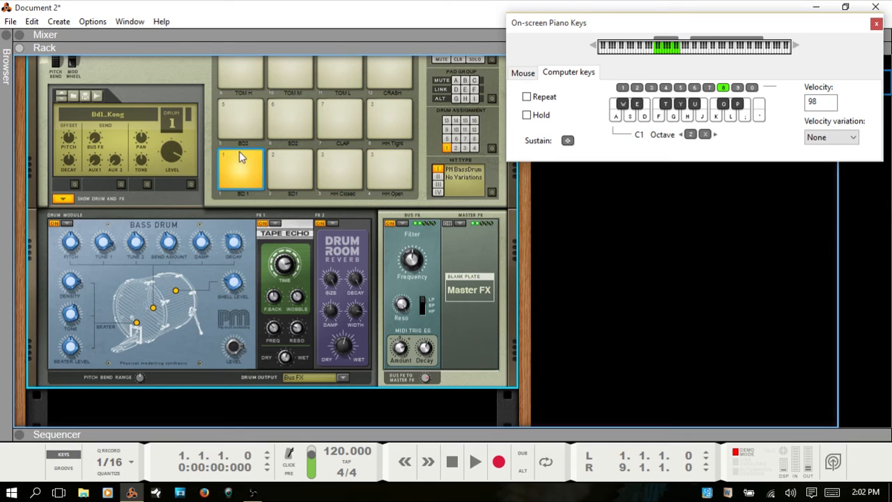
{"action": "left_click", "coordinate": [243, 165]}
{"action": "left_click", "coordinate": [244, 186]}
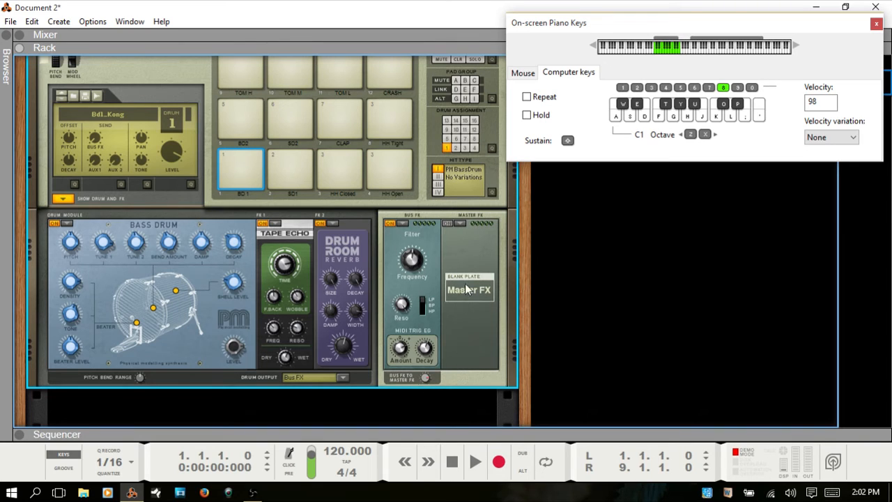
- Load Overdrive / Resonator into the Master FX slot and play the BD 1 pad
{"action": "left_click", "coordinate": [460, 223]}
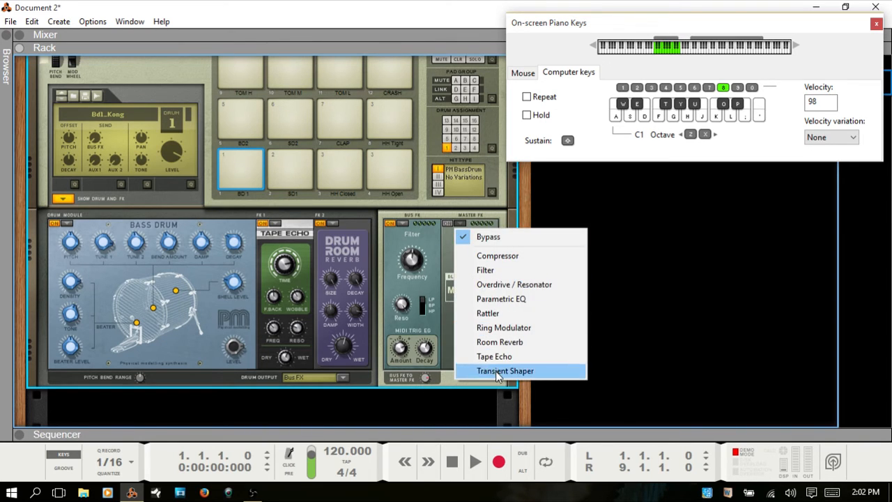
{"action": "left_click", "coordinate": [510, 285]}
{"action": "left_click", "coordinate": [237, 164]}
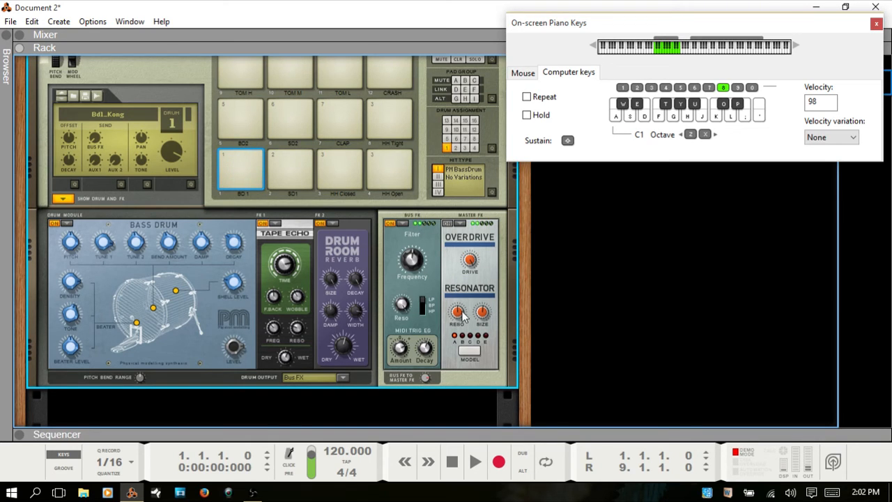
{"action": "left_click", "coordinate": [237, 163]}
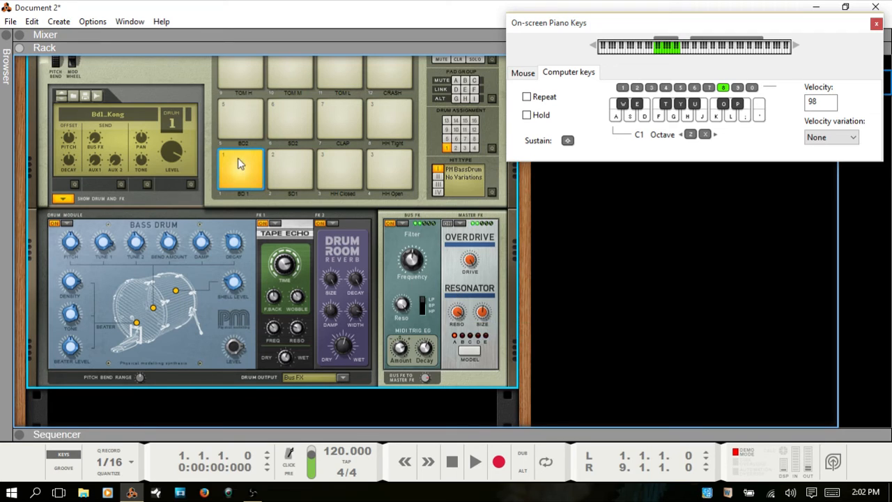
- Switch on the Master FX and play BD 1 while adjusting the resonator's Reso and Size
{"action": "left_click", "coordinate": [448, 223]}
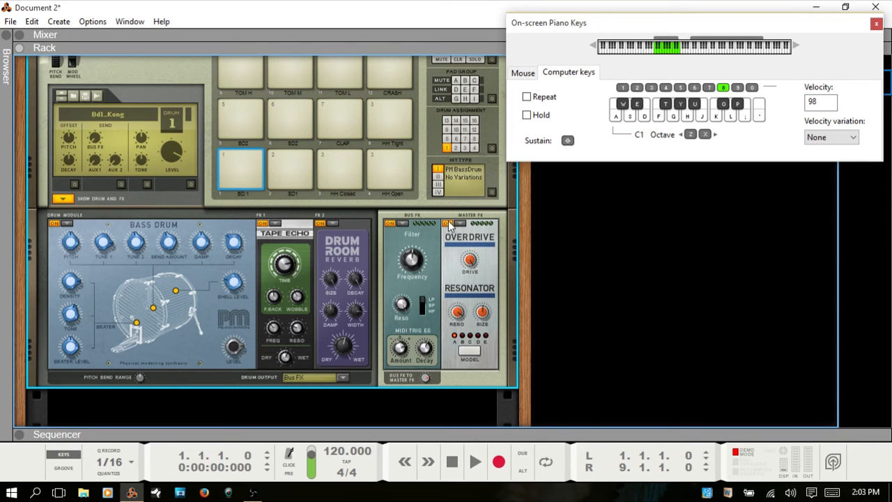
{"action": "left_click", "coordinate": [241, 159]}
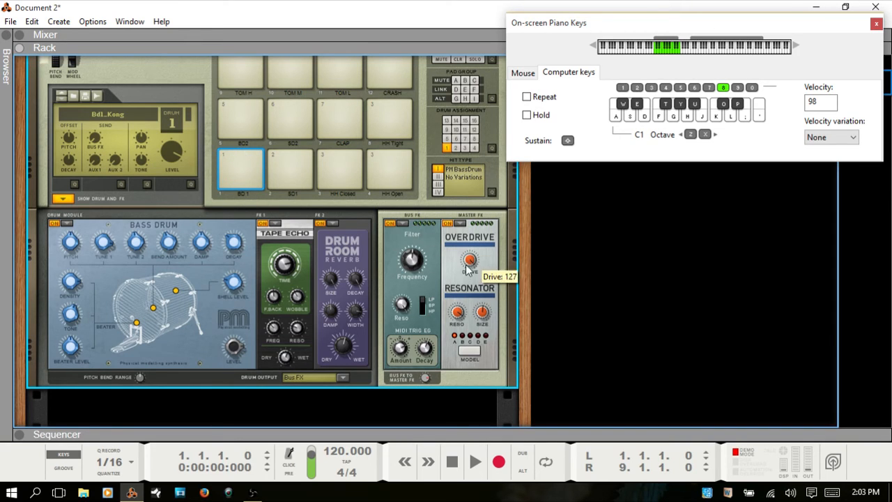
{"action": "left_click", "coordinate": [250, 163]}
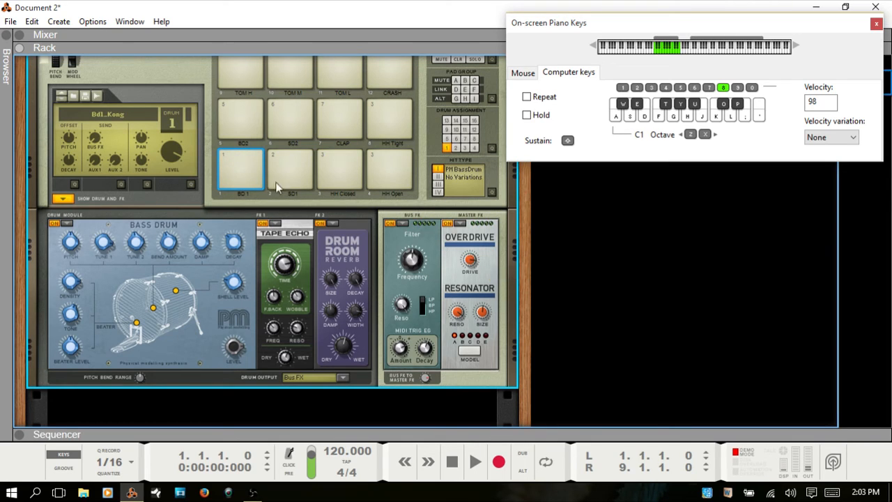
{"action": "left_click", "coordinate": [243, 162]}
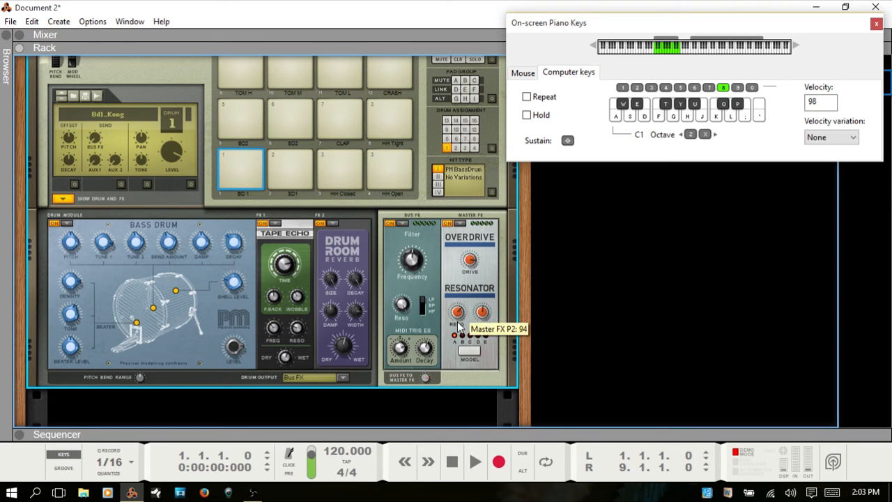
{"action": "left_click", "coordinate": [241, 162]}
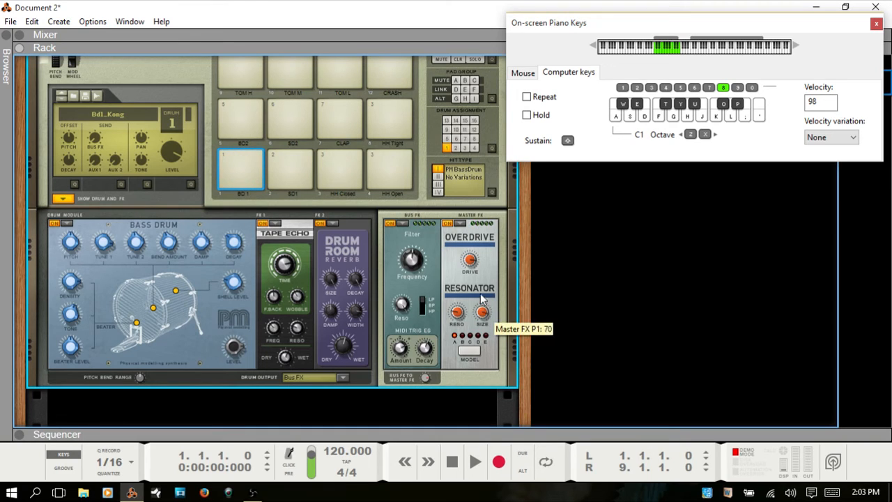
{"action": "left_click", "coordinate": [239, 157]}
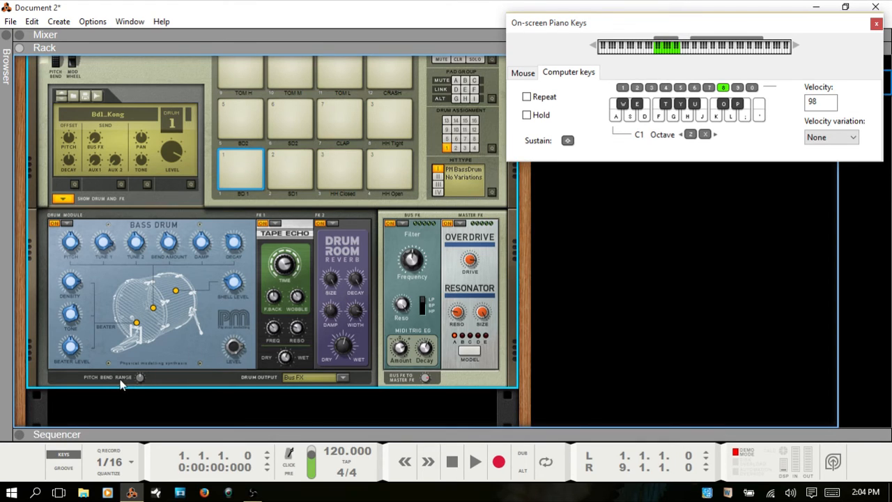
- Switch off the Master FX, Bus FX, FX 2 and FX 1 slots and play the BD 1 pad without effects
{"action": "mouse_move", "coordinate": [142, 383]}
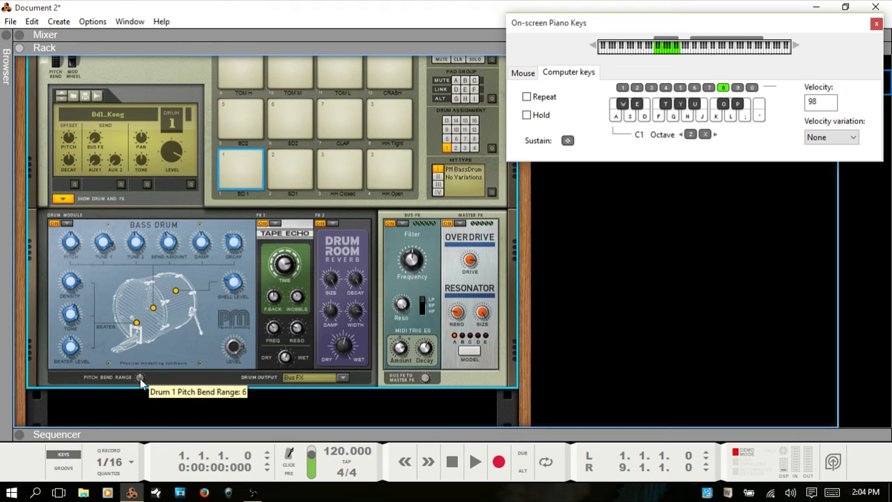
{"action": "left_click", "coordinate": [243, 161]}
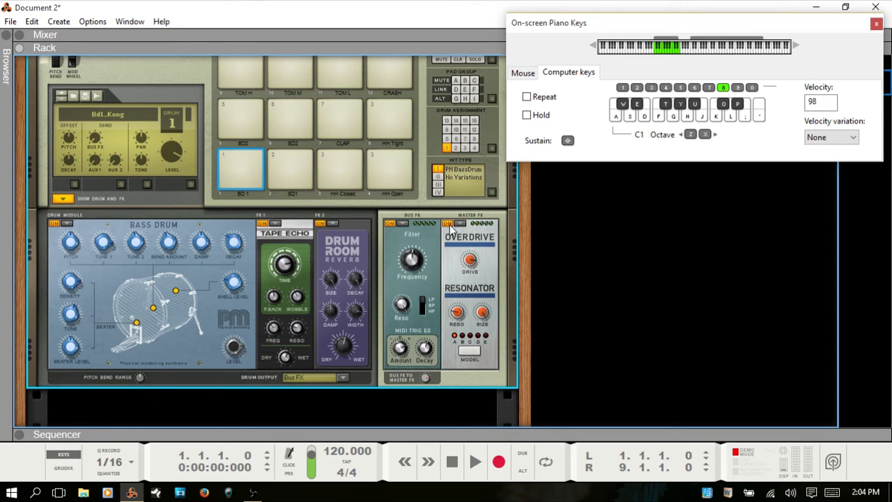
{"action": "left_click", "coordinate": [389, 226]}
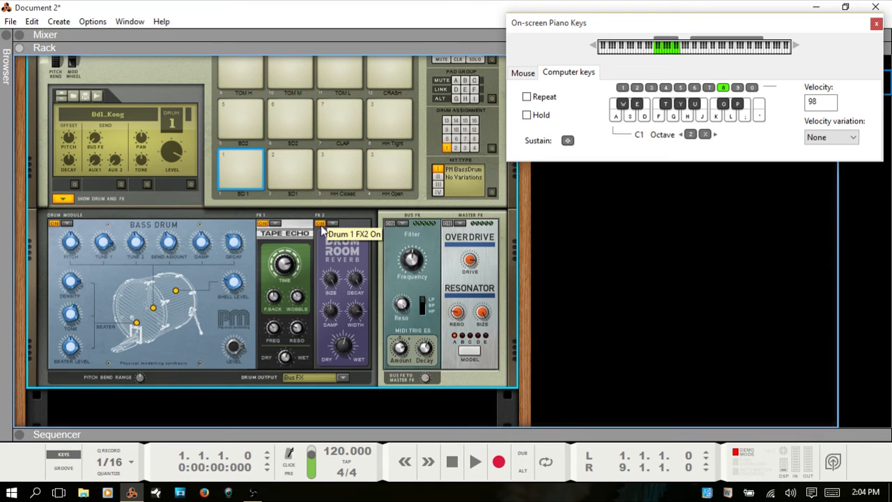
{"action": "left_click", "coordinate": [320, 224]}
{"action": "left_click", "coordinate": [267, 226]}
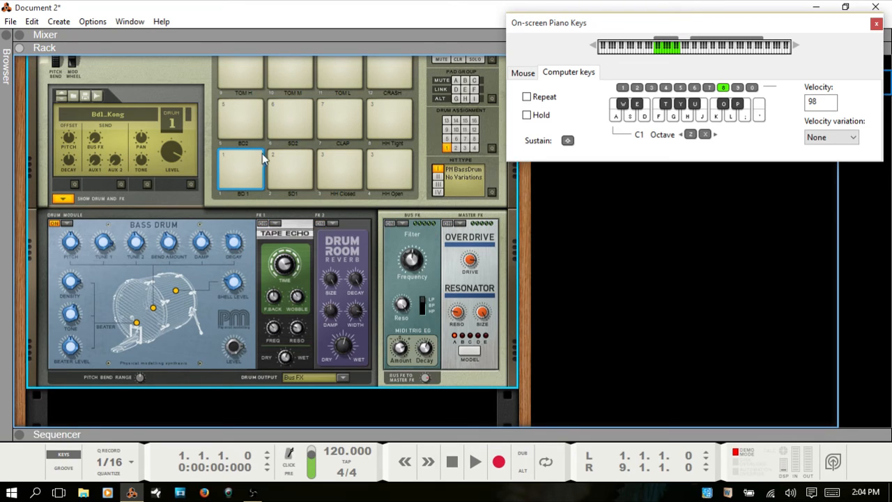
{"action": "left_click", "coordinate": [242, 161]}
{"action": "left_click", "coordinate": [242, 161]}
- Try out Kong's pitch bend wheel by pulling it down and releasing it
{"action": "scroll", "coordinate": [140, 378], "scroll_direction": "up", "scroll_amount": 3}
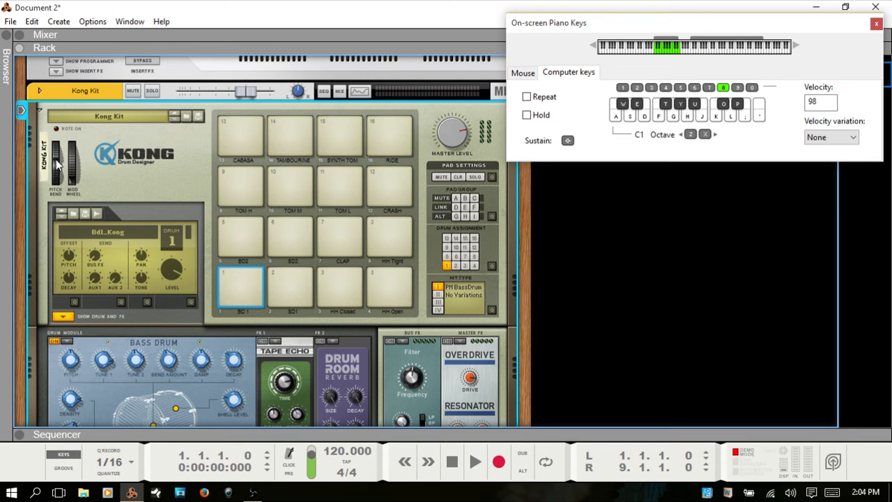
{"action": "mouse_move", "coordinate": [59, 167]}
{"action": "left_mouse_down"}
{"action": "mouse_move", "coordinate": [59, 148]}
{"action": "mouse_move", "coordinate": [61, 174]}
{"action": "left_mouse_up"}
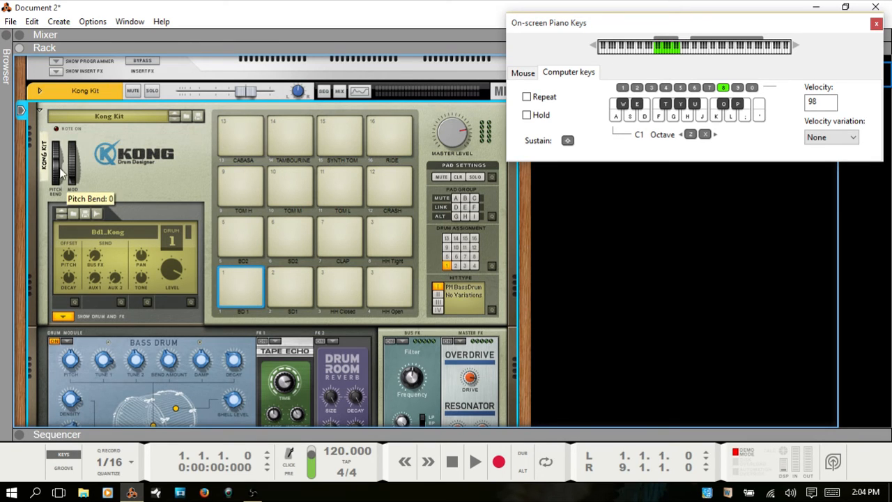
{"action": "scroll", "coordinate": [199, 222], "scroll_direction": "down", "scroll_amount": 3}
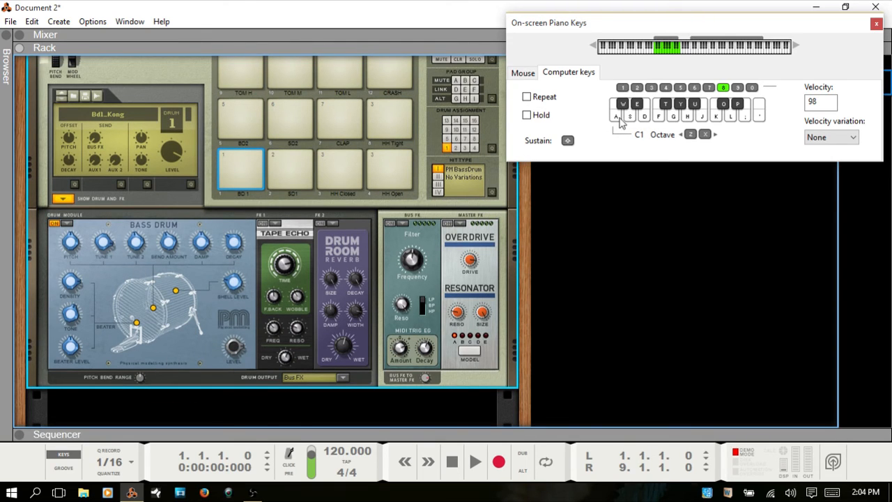
- Enable Repeat for the computer keys and trigger the BD 1 drum repeatedly
{"action": "left_click", "coordinate": [526, 96]}
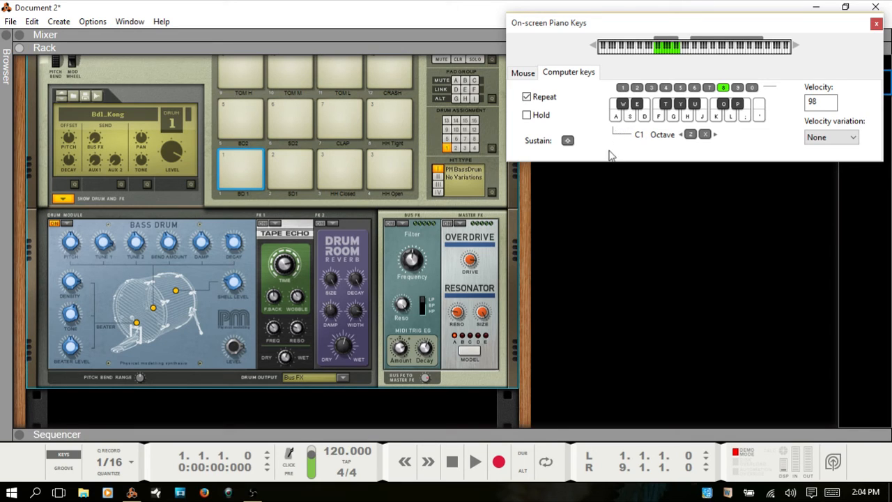
{"action": "key", "text": "a"}
{"action": "key", "text": "a"}
{"action": "key", "text": "a"}
{"action": "key", "text": "a"}
{"action": "key", "text": "a"}
- Set Drum 1's pitch bend range to 0 and move the pitch bend wheel upward
{"action": "left_click", "coordinate": [140, 378]}
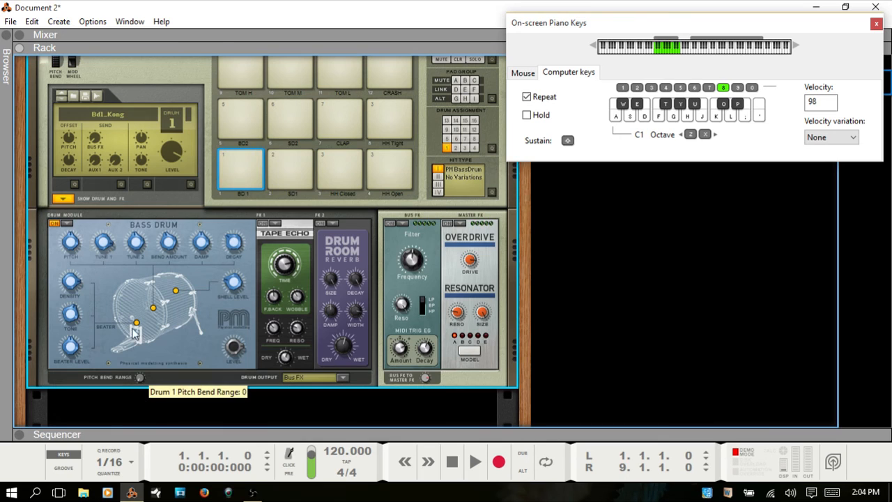
{"action": "scroll", "coordinate": [135, 316], "scroll_direction": "up", "scroll_amount": 3}
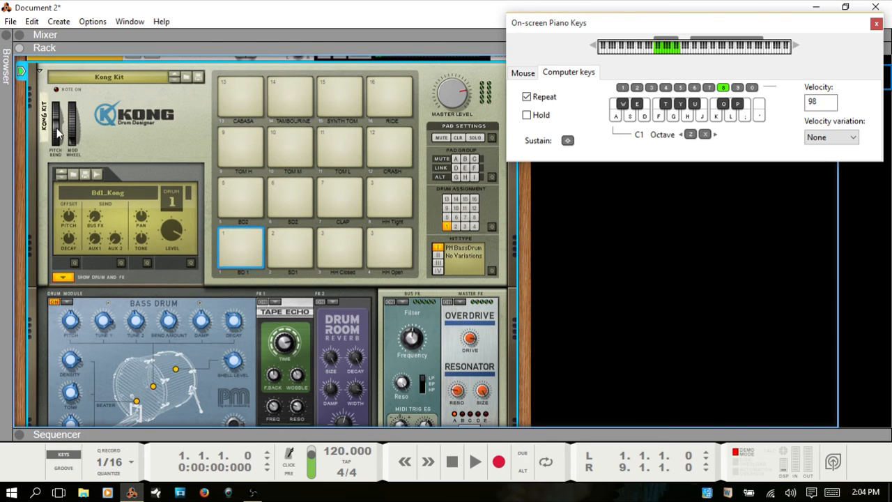
{"action": "mouse_move", "coordinate": [57, 132]}
{"action": "left_click_drag", "start_coordinate": [58, 132], "coordinate": [56, 97]}
- Turn Drum 1's pitch bend range up and pull the pitch bend wheel down
{"action": "scroll", "coordinate": [144, 138], "scroll_direction": "down", "scroll_amount": 3}
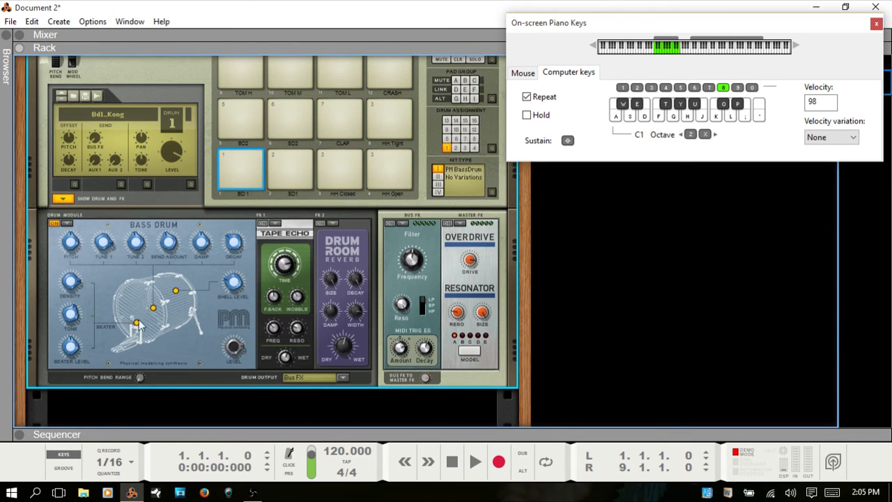
{"action": "left_click_drag", "start_coordinate": [142, 384], "coordinate": [140, 306]}
{"action": "scroll", "coordinate": [123, 283], "scroll_direction": "up", "scroll_amount": 3}
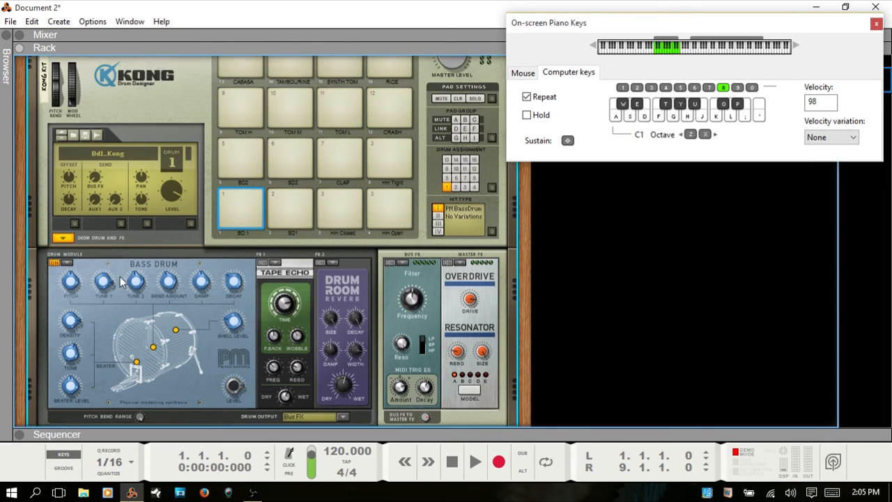
{"action": "left_click_drag", "start_coordinate": [59, 134], "coordinate": [53, 160]}
- Trigger BD 1 repeatedly with the computer keys while bringing its pitch bend range to 10
{"action": "scroll", "coordinate": [69, 380], "scroll_direction": "down", "scroll_amount": 2}
{"action": "key", "text": "a"}
{"action": "key", "text": "a"}
{"action": "key", "text": "a"}
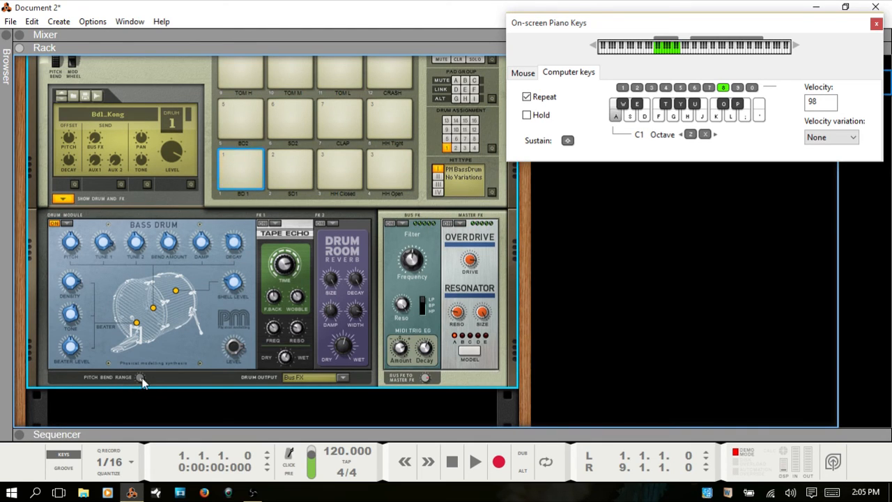
{"action": "key", "text": "a"}
{"action": "key", "text": "a"}
{"action": "mouse_move", "coordinate": [139, 377]}
{"action": "key", "text": "a"}
{"action": "key", "text": "a"}
{"action": "key", "text": "a"}
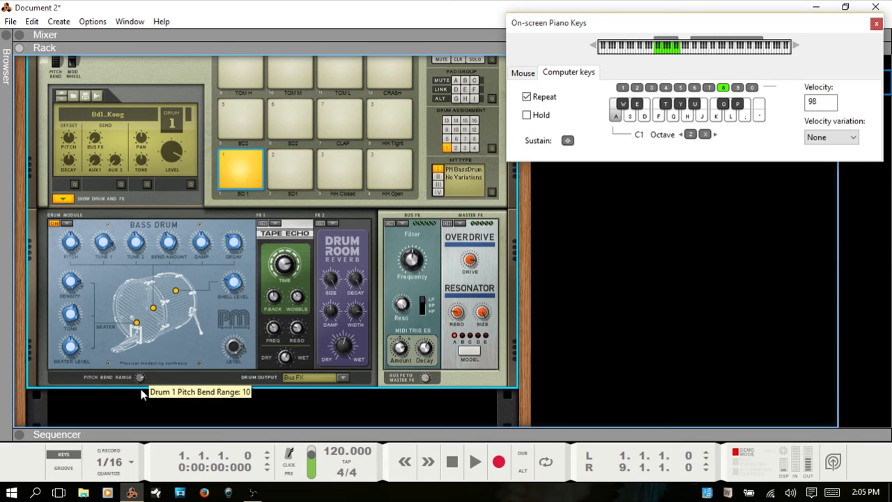
- Lower Drum 1's pitch bend range further while repeatedly triggering BD 1, and turn off Repeat for the computer keys
{"action": "key", "text": "a"}
{"action": "key", "text": "a"}
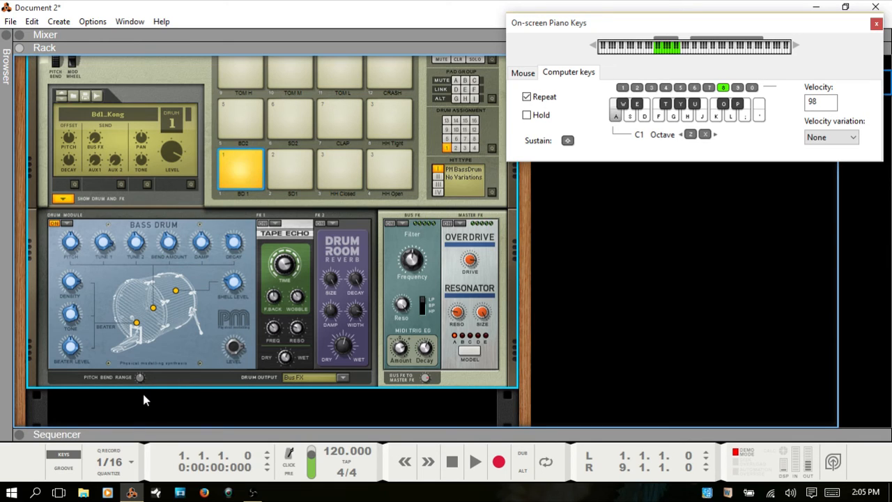
{"action": "key", "text": "a"}
{"action": "key", "text": "a"}
{"action": "key", "text": "a"}
{"action": "key", "text": "a"}
{"action": "key", "text": "a"}
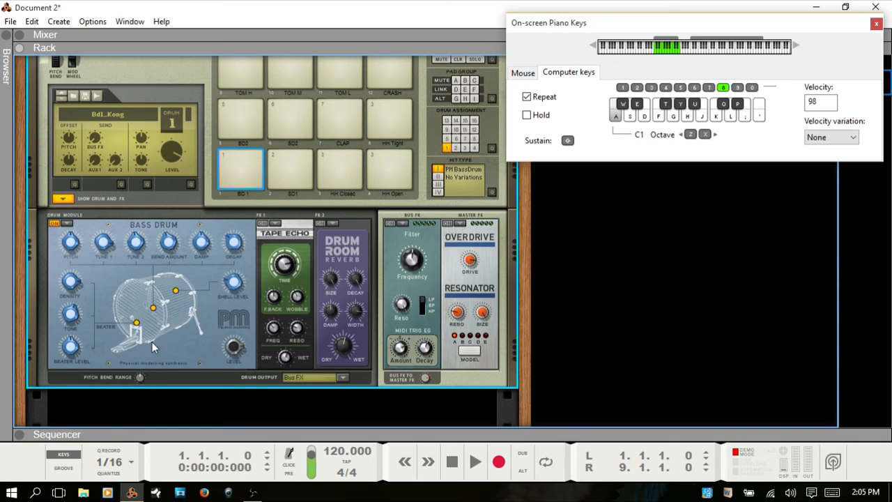
{"action": "key", "text": "a"}
{"action": "key", "text": "a"}
{"action": "key", "text": "a"}
{"action": "key", "text": "a"}
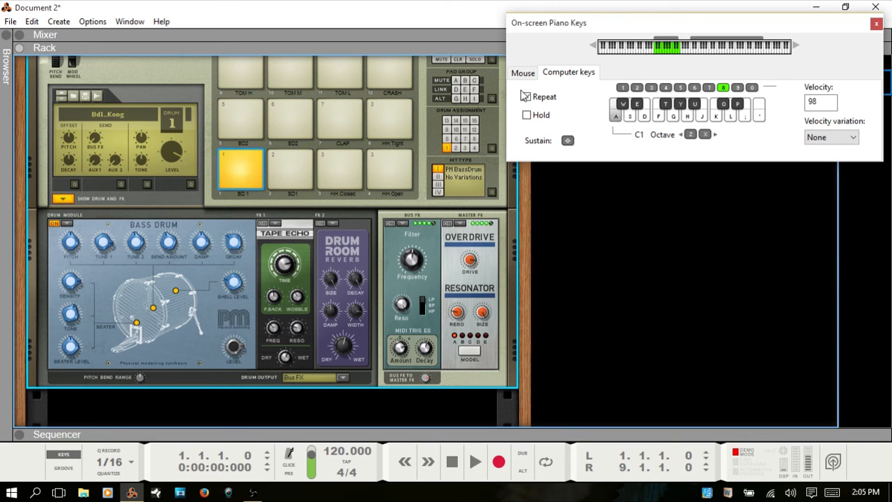
{"action": "left_click", "coordinate": [528, 97]}
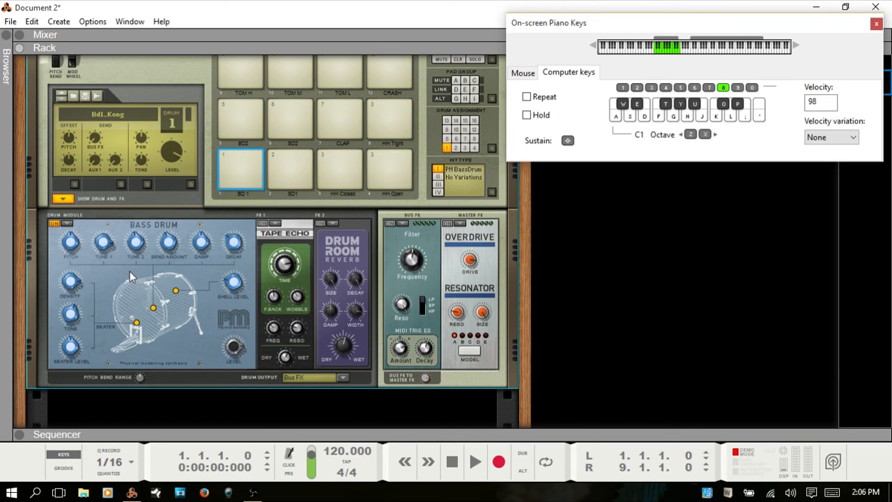
- Play BD 1 and audition the SD1 pad with its Centre, Position 2, Position 3 and Edge hit types
{"action": "left_click", "coordinate": [239, 155]}
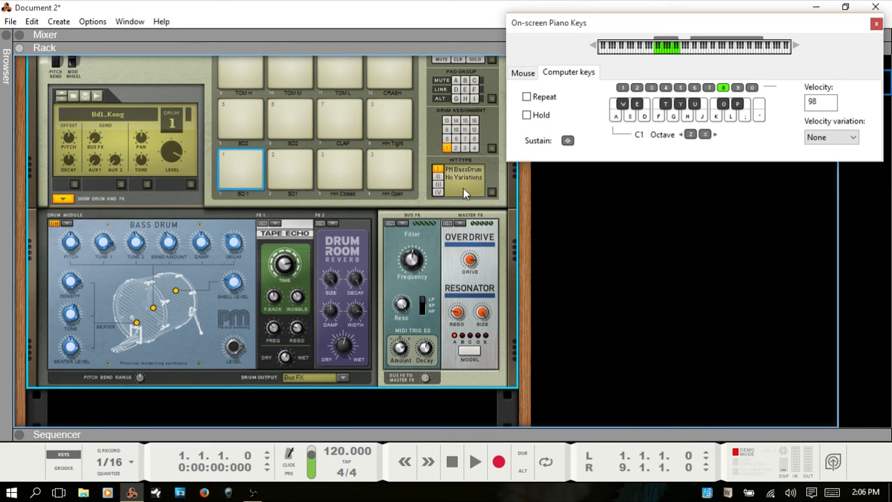
{"action": "left_click", "coordinate": [295, 171]}
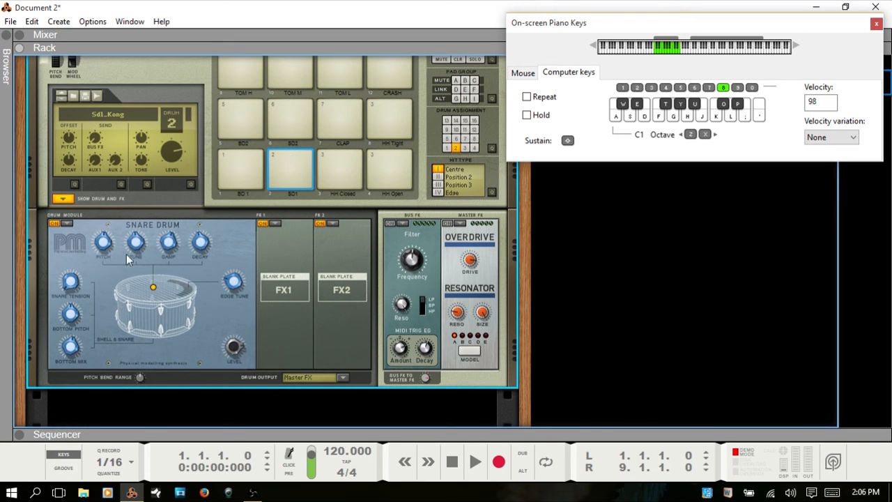
{"action": "left_click", "coordinate": [439, 178]}
{"action": "left_click", "coordinate": [288, 158]}
{"action": "left_click", "coordinate": [439, 184]}
{"action": "left_click", "coordinate": [288, 155]}
{"action": "left_click", "coordinate": [437, 193]}
{"action": "left_click", "coordinate": [290, 154]}
- Play the HH Closed, HH Open and HH Tight pads to compare their assigned hit types
{"action": "left_click", "coordinate": [341, 163]}
{"action": "left_click", "coordinate": [341, 162]}
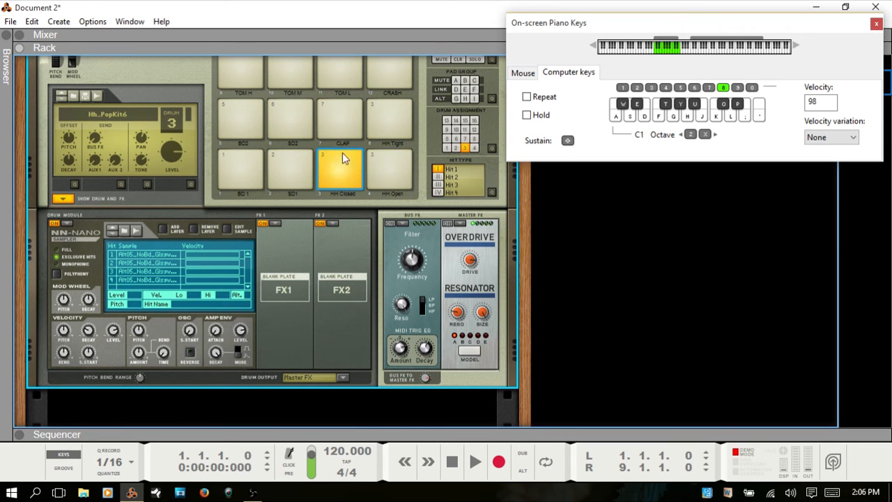
{"action": "left_click", "coordinate": [388, 171]}
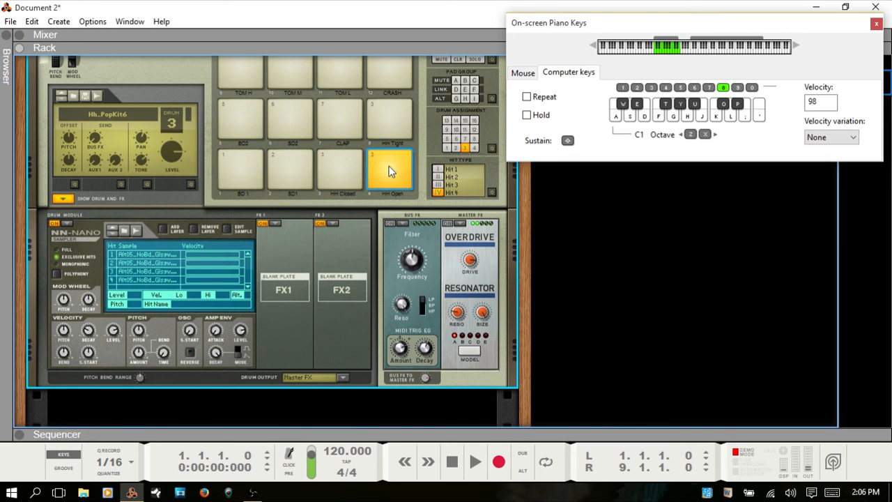
{"action": "left_click", "coordinate": [393, 123]}
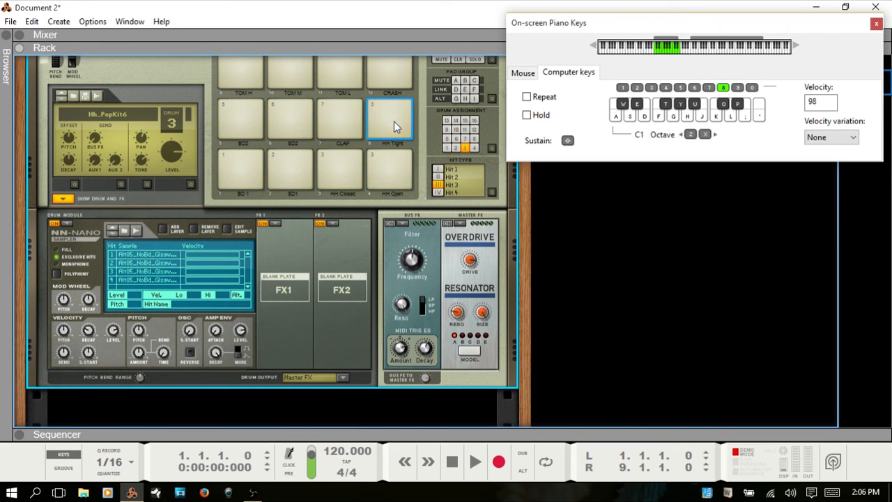
- Play the HH Open and HH Closed pads, and select the fourth sample and assign Hit 4 to HH Closed to audition it
{"action": "left_click", "coordinate": [373, 162]}
{"action": "left_click", "coordinate": [335, 170]}
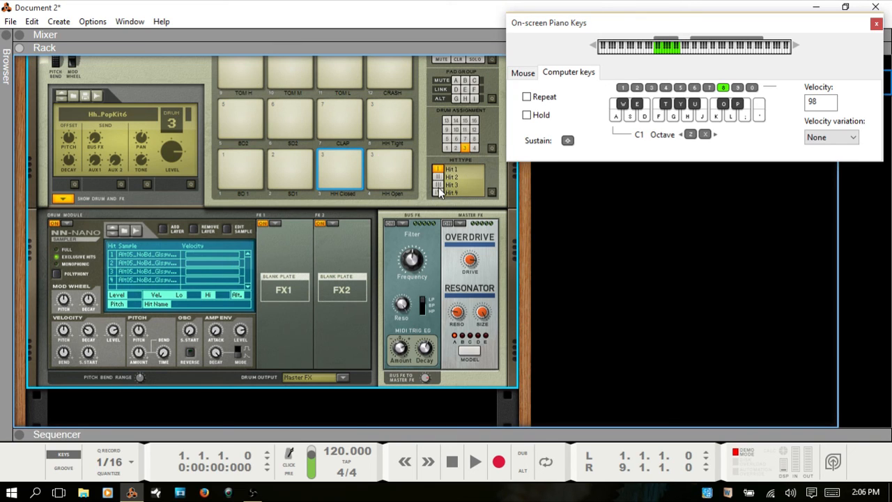
{"action": "left_click", "coordinate": [140, 280]}
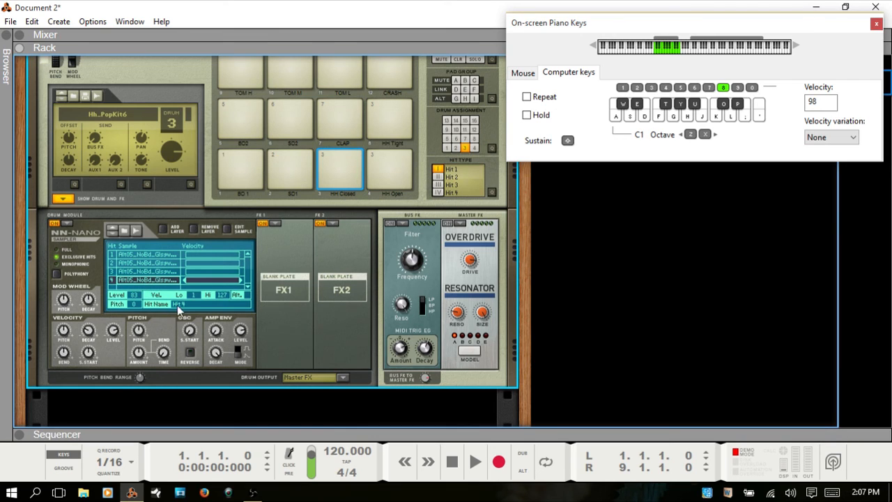
{"action": "left_click", "coordinate": [438, 193]}
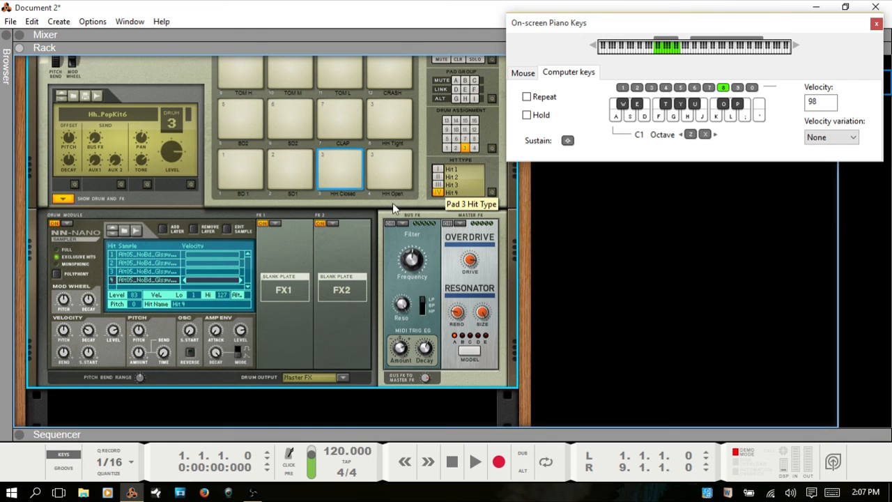
{"action": "left_click", "coordinate": [341, 154]}
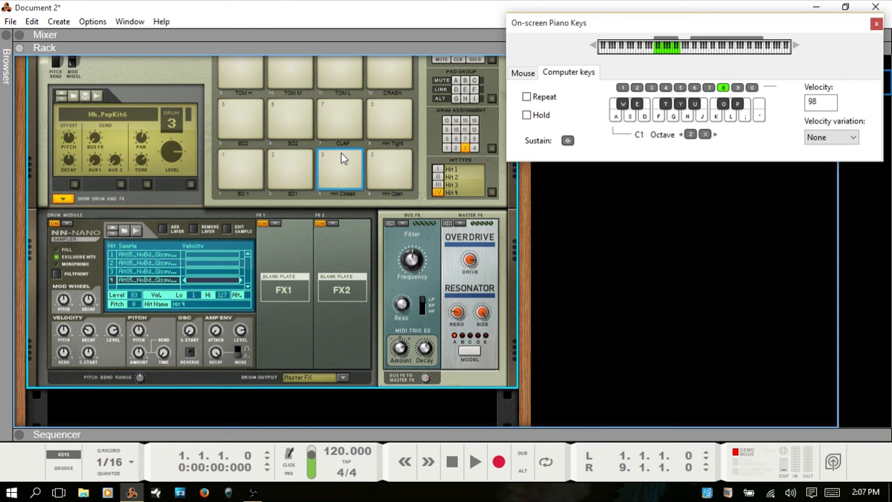
{"action": "left_click", "coordinate": [341, 152]}
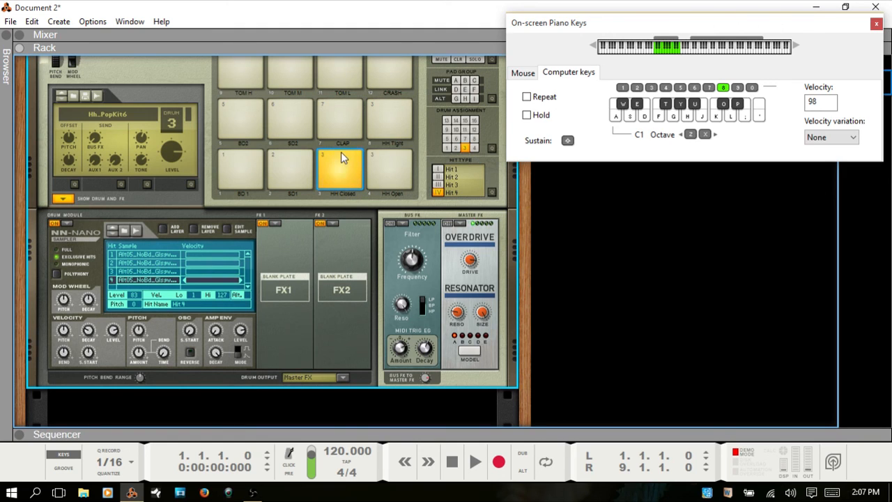
- Audition the HH Closed pad with the Hit 3 and Hit 2 types, selecting the third and second samples in the NN-Nano
{"action": "left_click", "coordinate": [437, 185]}
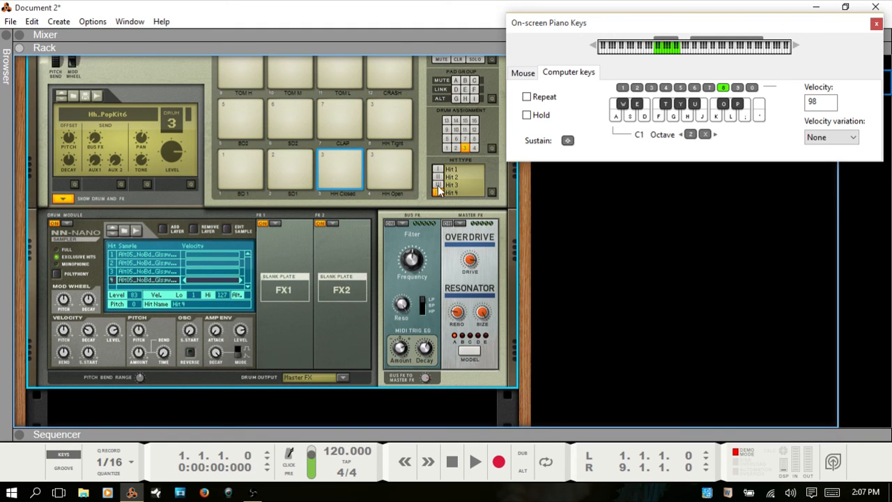
{"action": "left_click", "coordinate": [144, 271]}
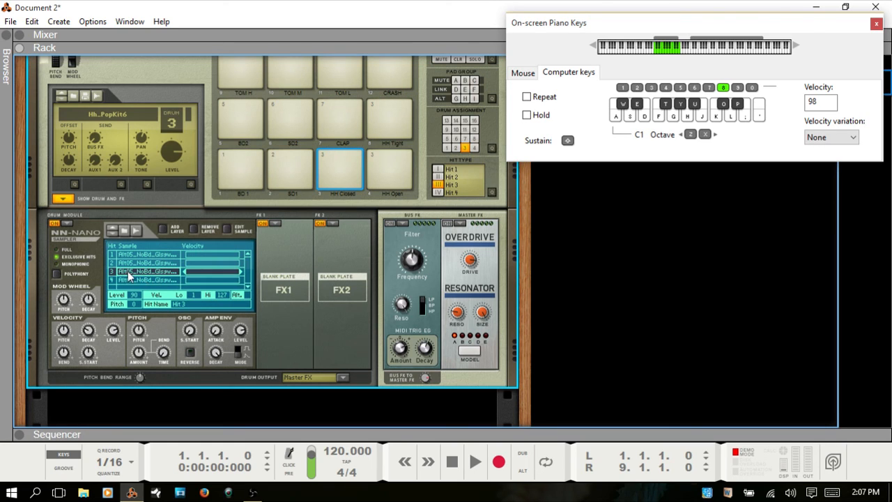
{"action": "left_click", "coordinate": [339, 162]}
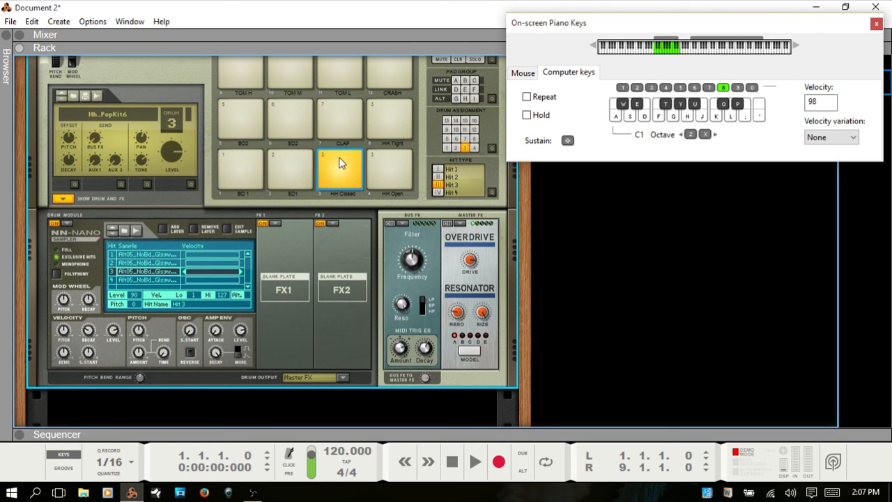
{"action": "left_click", "coordinate": [139, 263]}
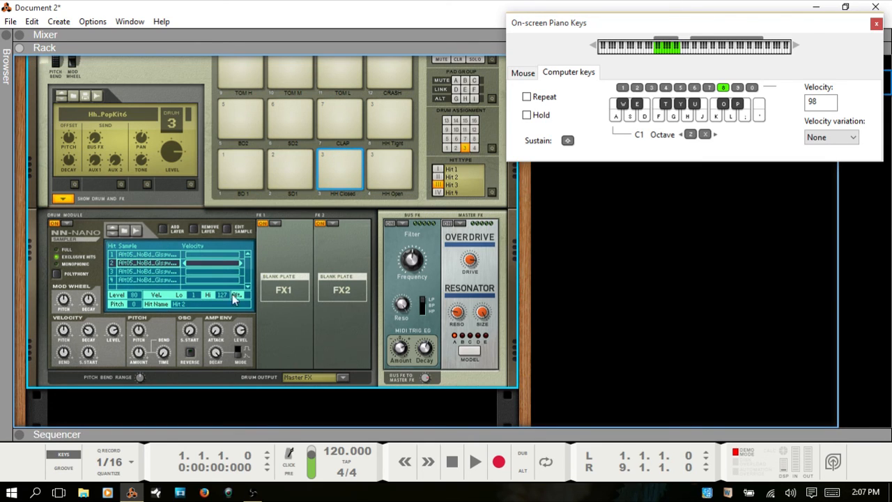
{"action": "left_click", "coordinate": [438, 178]}
{"action": "left_click", "coordinate": [343, 161]}
- Audition HH Closed with Hit 1 and select the first, second and third NN-Nano samples to inspect their hit names
{"action": "left_click", "coordinate": [134, 255]}
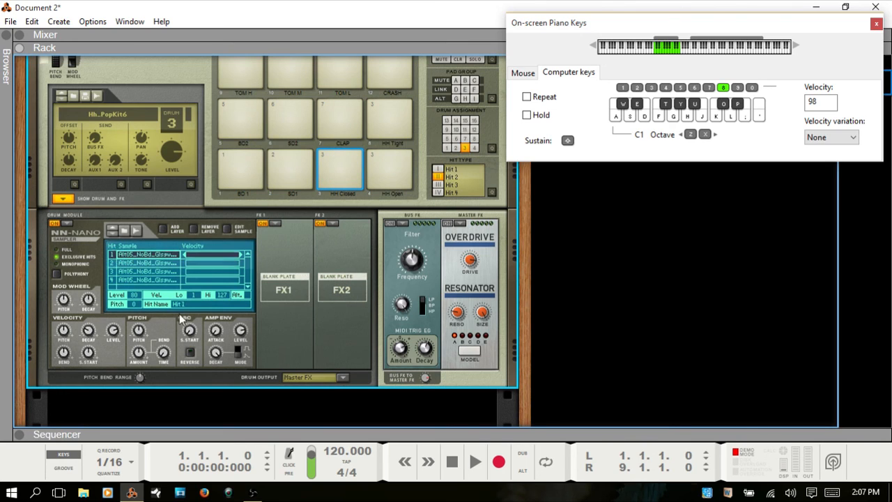
{"action": "left_click", "coordinate": [438, 169]}
{"action": "left_click", "coordinate": [349, 158]}
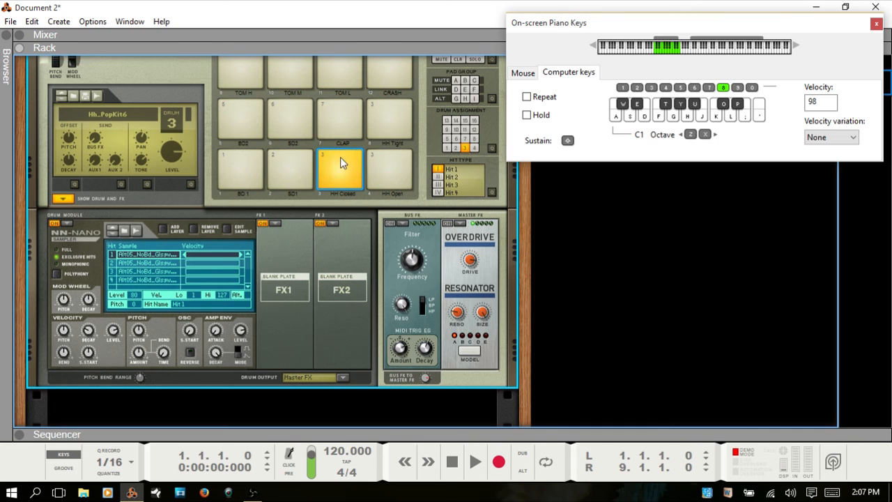
{"action": "left_click", "coordinate": [144, 263]}
{"action": "left_click", "coordinate": [144, 270]}
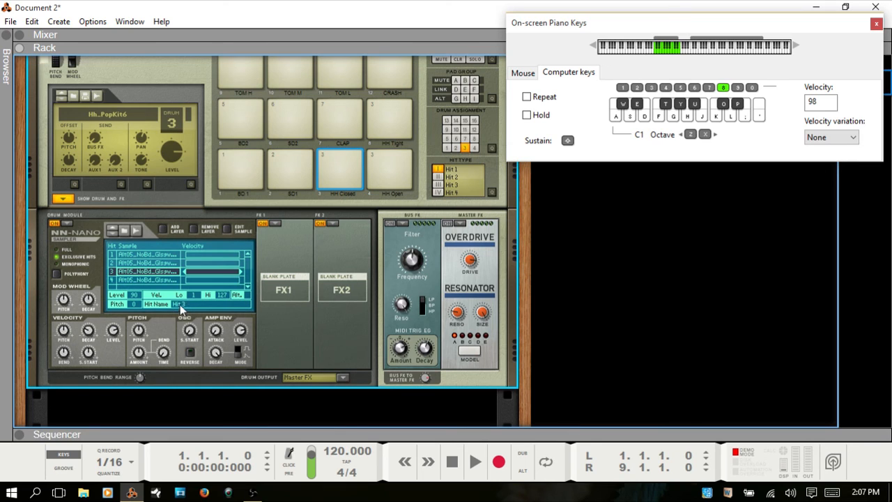
- Compare HH Closed with Hit 4 and Hit 3, and return the pad to Hit 1 and play it
{"action": "left_click", "coordinate": [438, 191]}
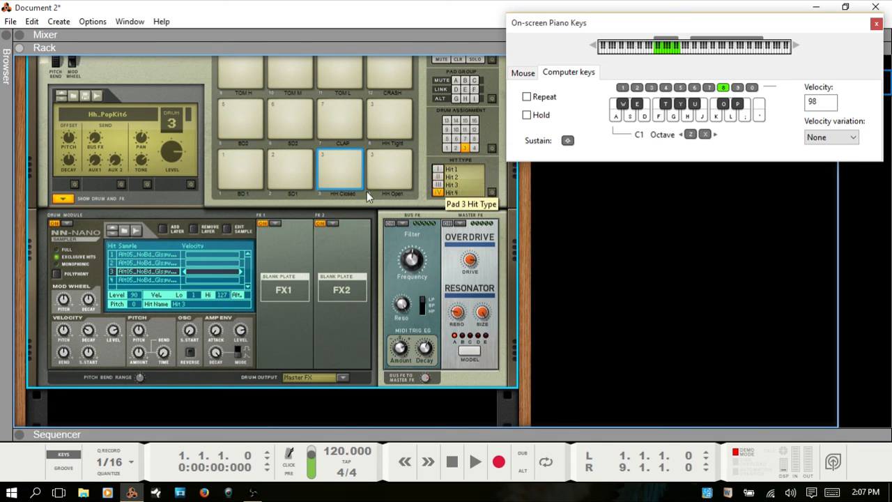
{"action": "left_click", "coordinate": [342, 155]}
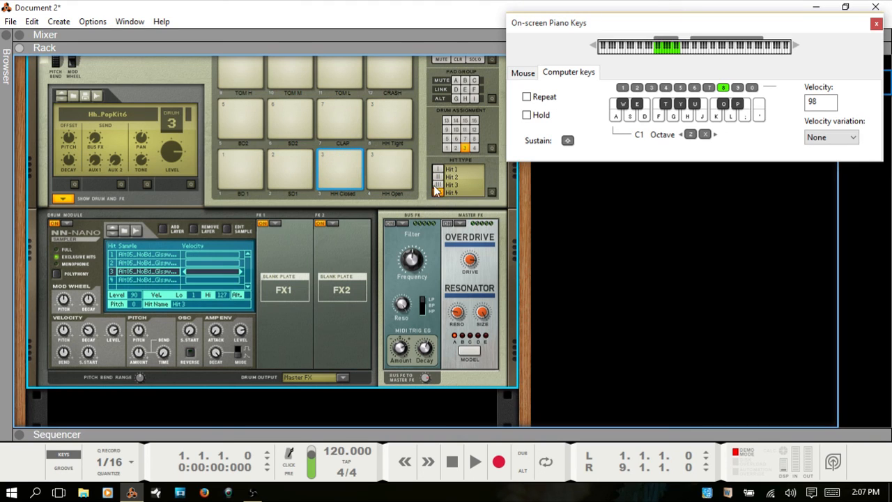
{"action": "left_click", "coordinate": [435, 186]}
{"action": "left_click", "coordinate": [341, 152]}
{"action": "left_click", "coordinate": [438, 170]}
{"action": "left_click", "coordinate": [340, 154]}
- Review all pads' hit types in the Pad Hit Assignment quick edit view, hide the On-screen Piano Keys, and leave quick edit
{"action": "left_click", "coordinate": [492, 193]}
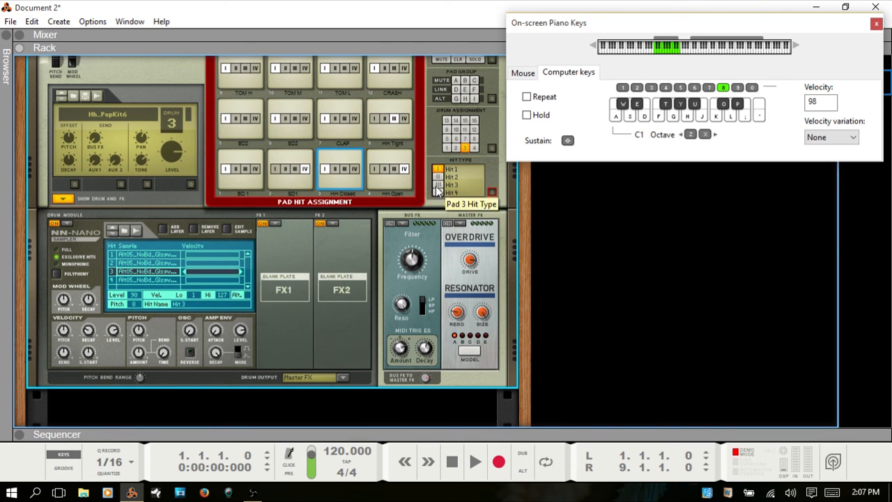
{"action": "scroll", "coordinate": [485, 200], "scroll_direction": "up", "scroll_amount": 2}
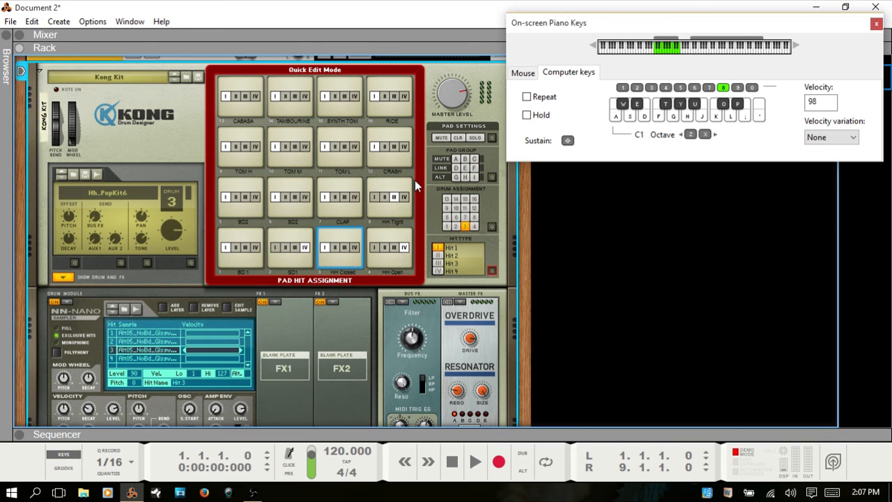
{"action": "key", "text": "F4"}
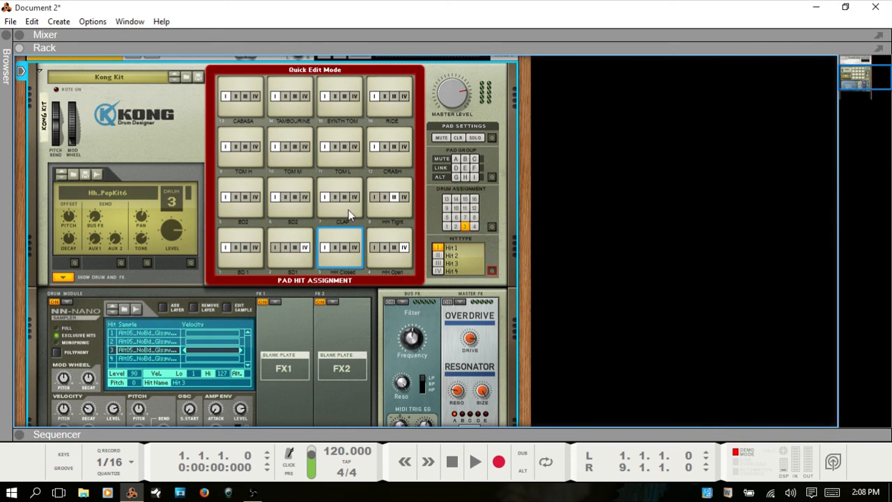
{"action": "left_click", "coordinate": [492, 271]}
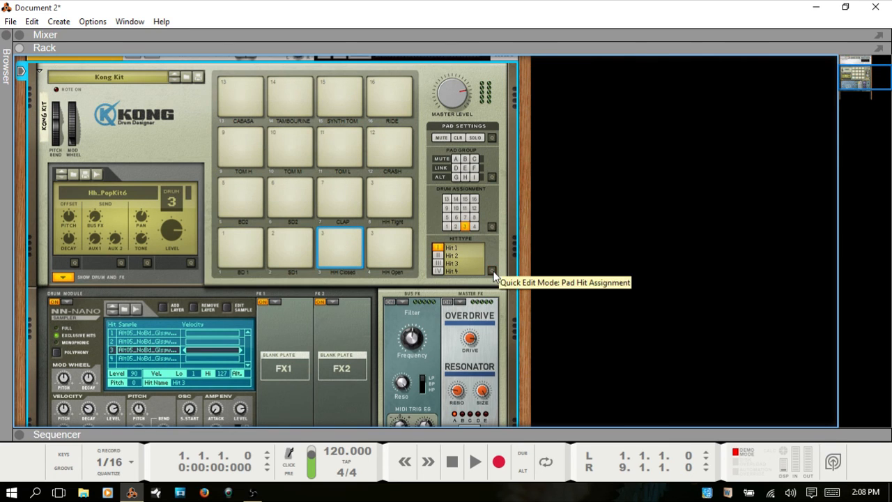
- Replace Drum 3's NN-Nano drum module with the NurseRex loop player
{"action": "scroll", "coordinate": [624, 291], "scroll_direction": "down", "scroll_amount": 2}
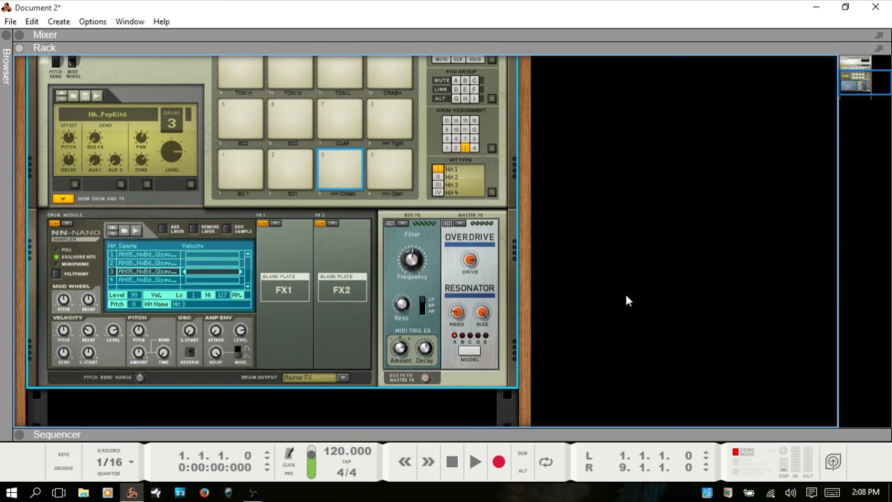
{"action": "scroll", "coordinate": [625, 301], "scroll_direction": "up", "scroll_amount": 1}
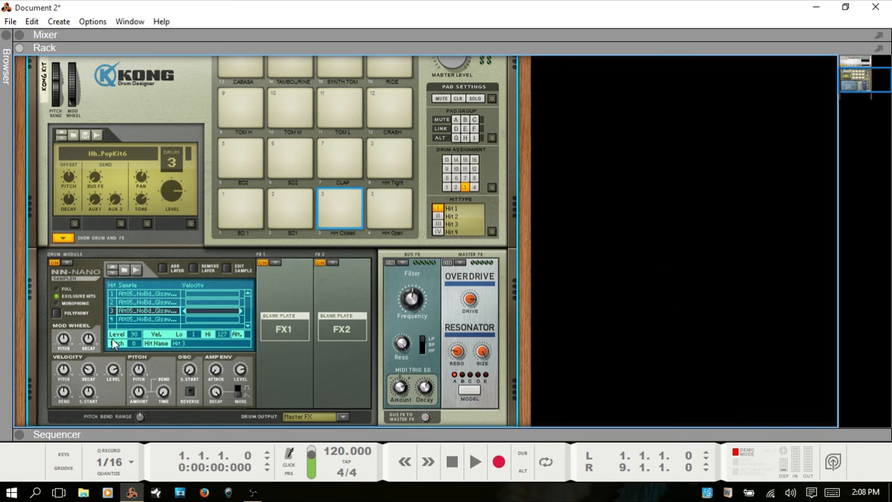
{"action": "left_click", "coordinate": [66, 270]}
{"action": "left_click", "coordinate": [92, 308]}
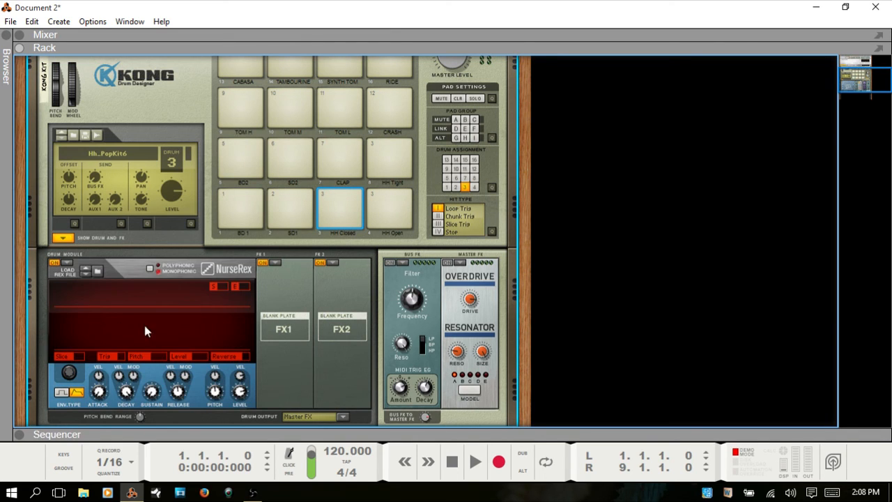
{"action": "scroll", "coordinate": [220, 321], "scroll_direction": "down", "scroll_amount": 1}
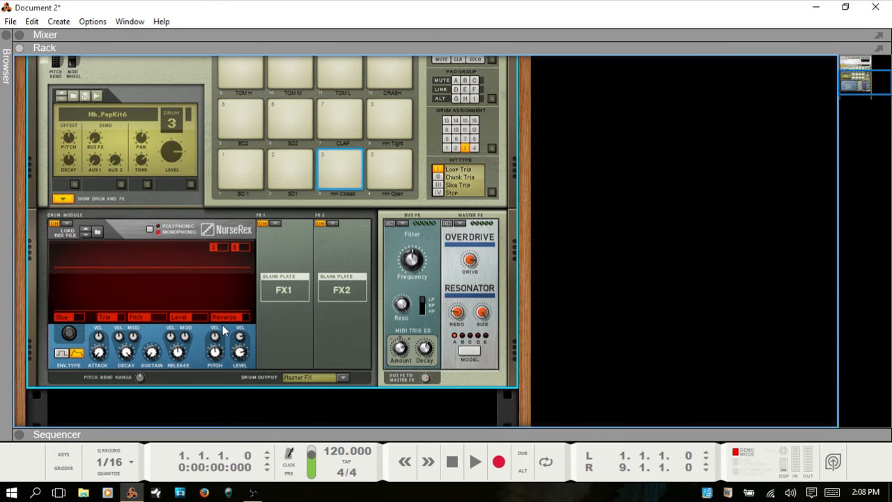
- Flip the rack around to examine Kong's rear panel connections
{"action": "scroll", "coordinate": [344, 335], "scroll_direction": "up", "scroll_amount": 1}
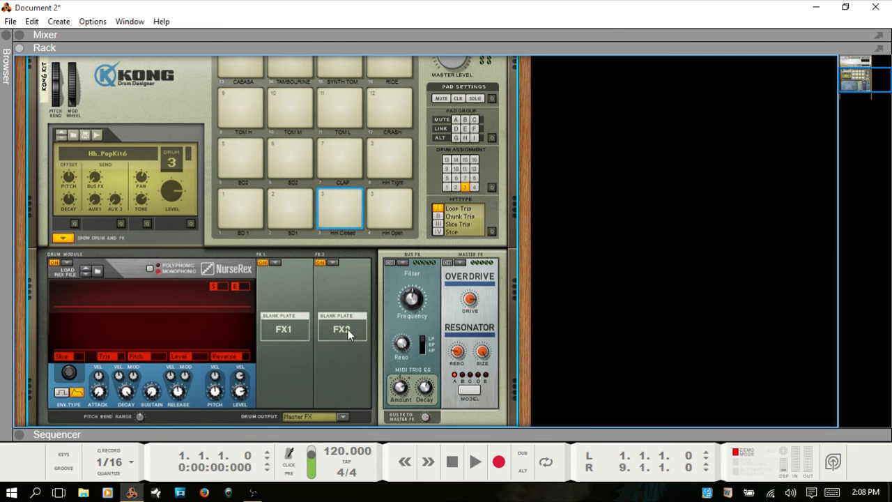
{"action": "key", "text": "Tab"}
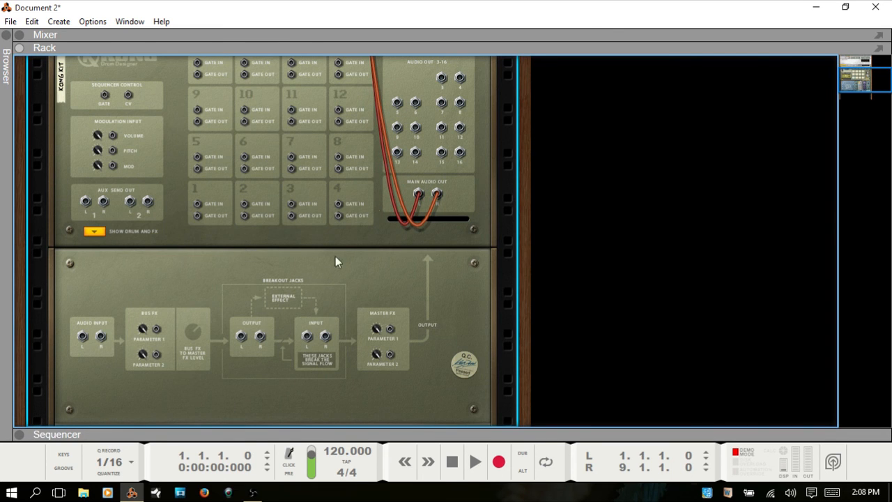